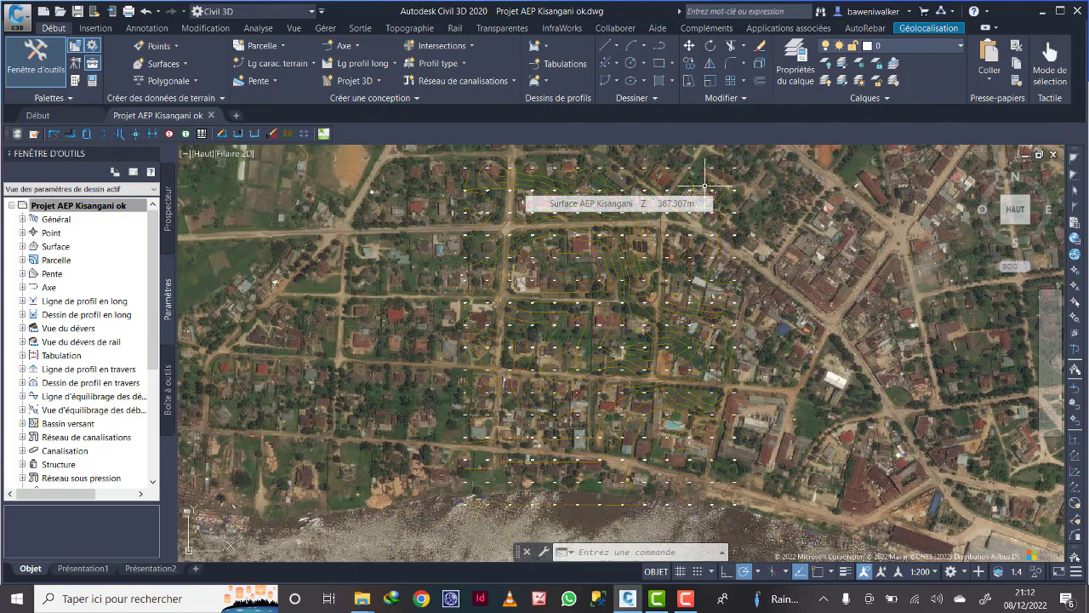
- Open the reference picture Image Google.JPG from the Projet AEP Kisangani folder to view the outlined project area
scroll(705, 185, up, 2)
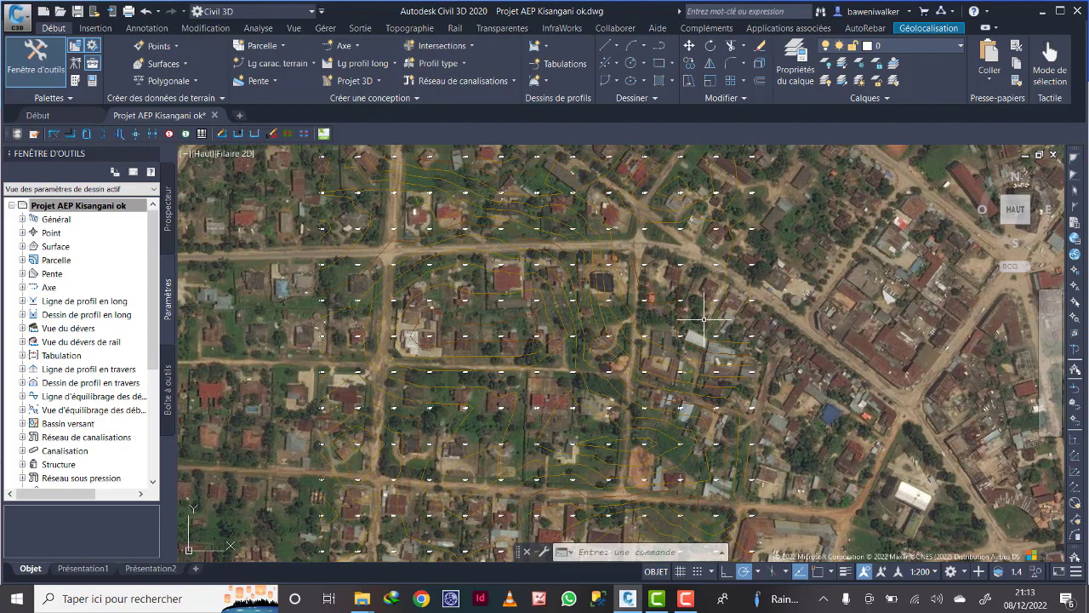
scroll(705, 319, down, 1)
middle_drag(755, 393, 736, 360)
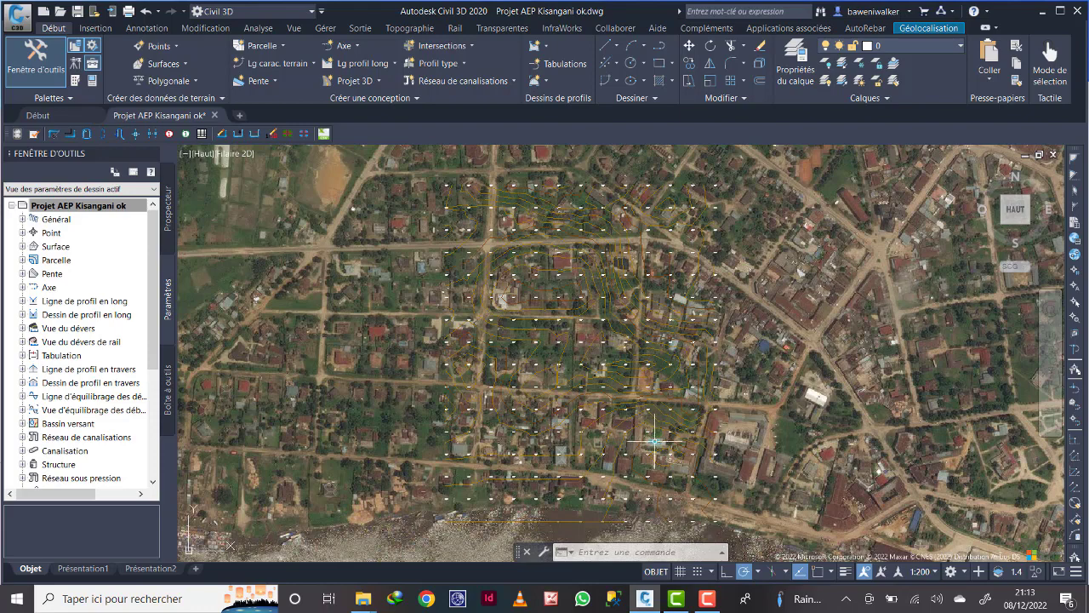
mouse_move(363, 598)
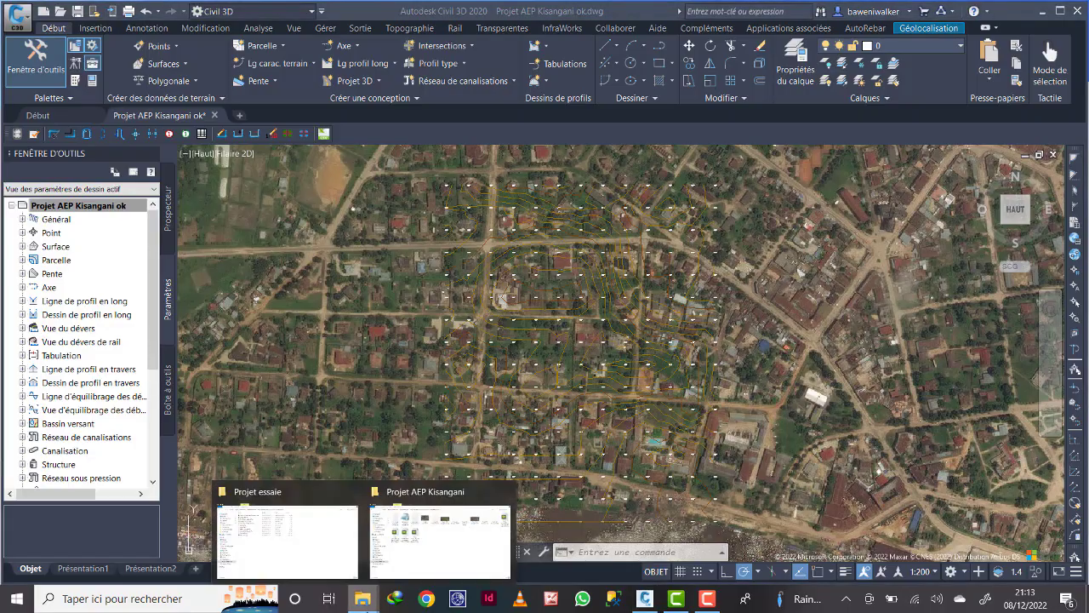
click(433, 536)
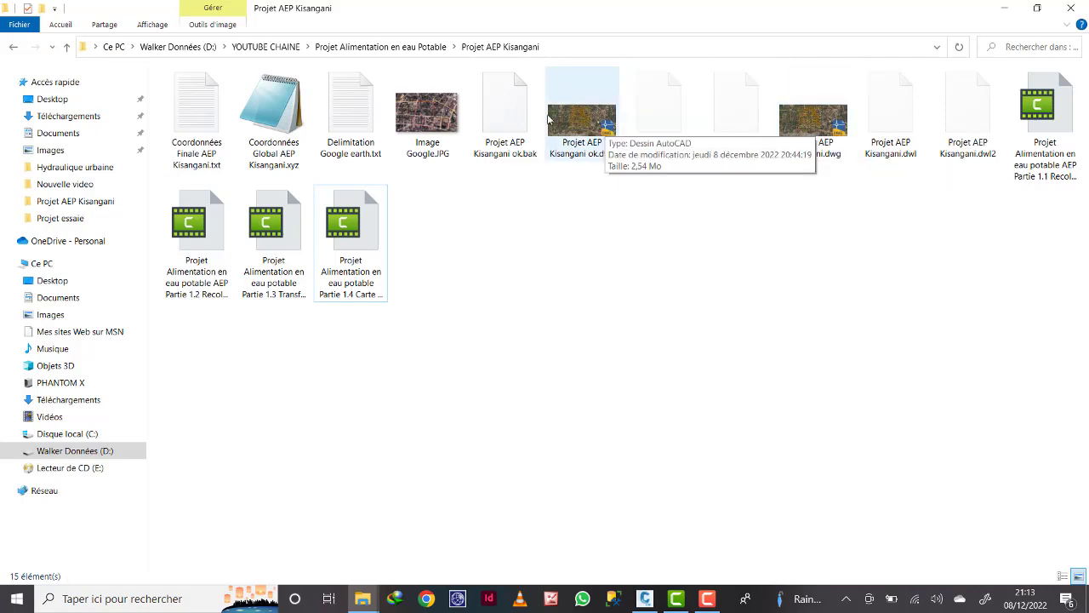
double_click(432, 121)
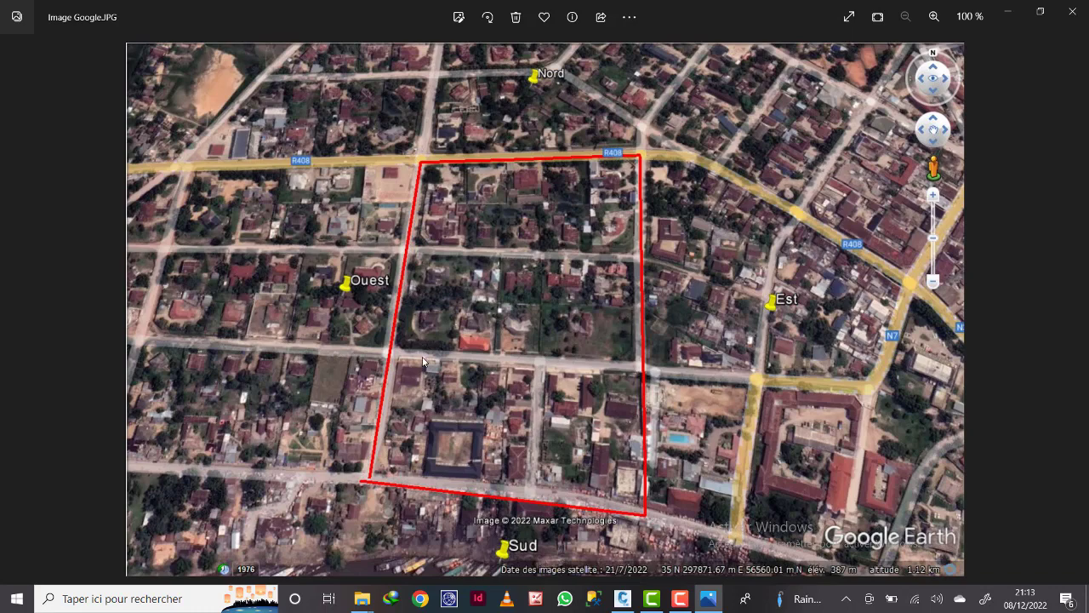
- Back in the Civil 3D drawing, create a layer named Reseau AEP and set its colour to yellow (jaune)
click(623, 599)
scroll(580, 358, up, 5)
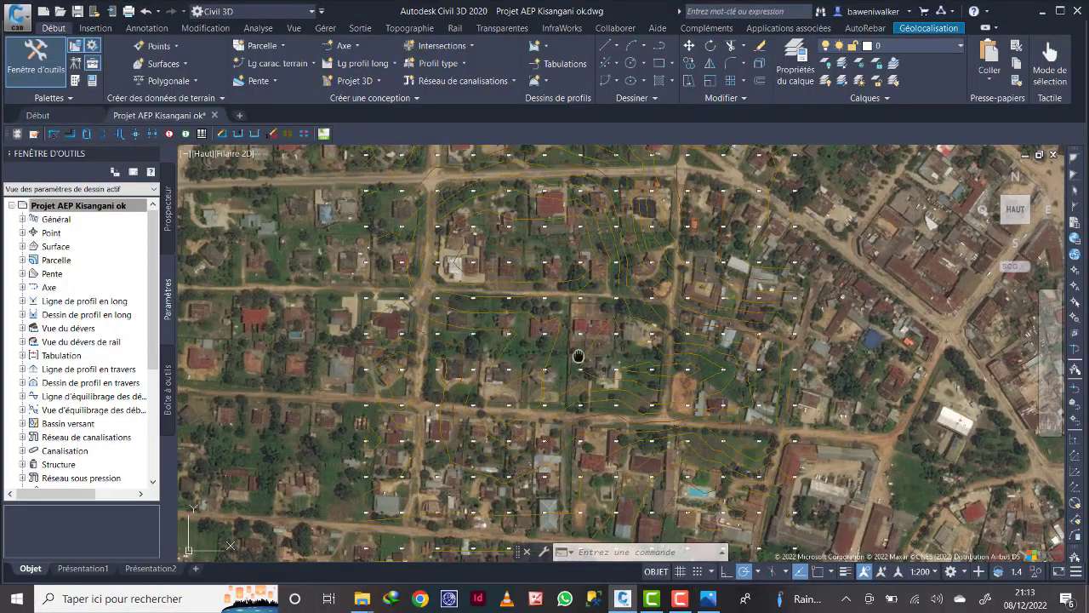
scroll(557, 340, down, 3)
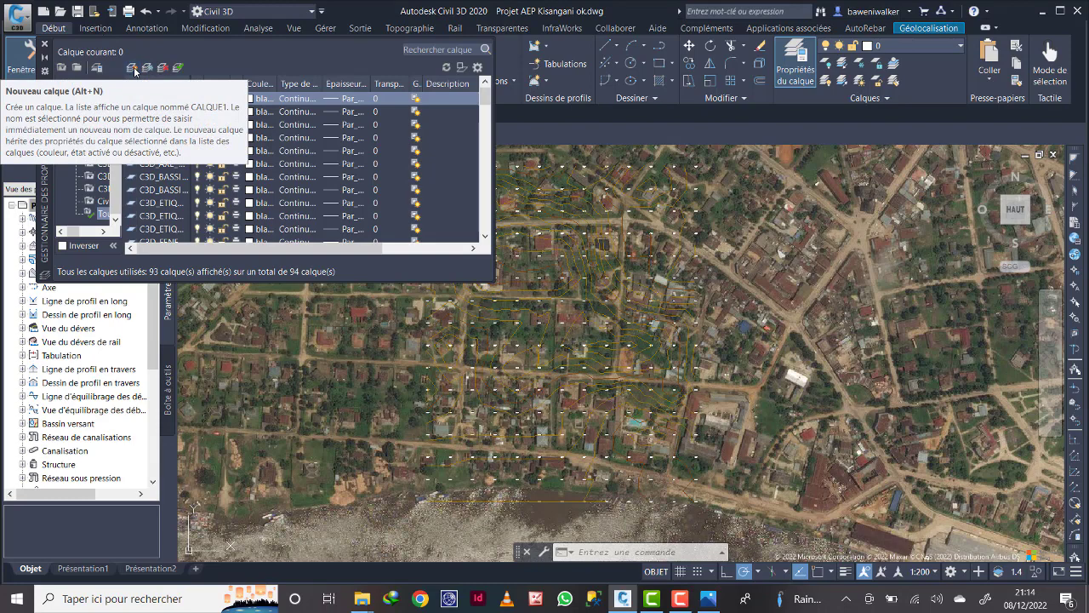
click(134, 69)
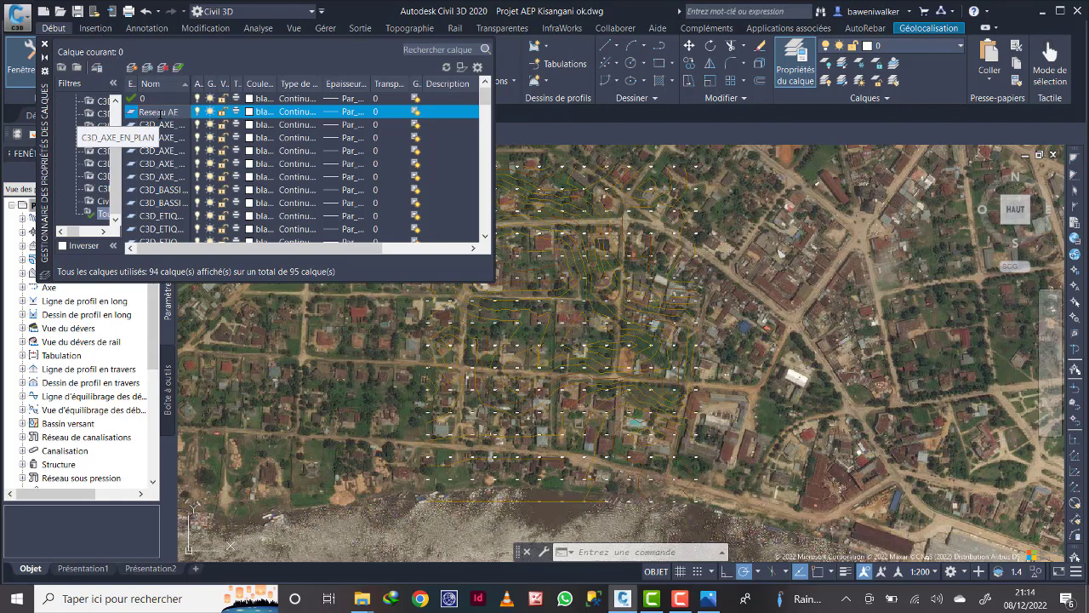
click(250, 112)
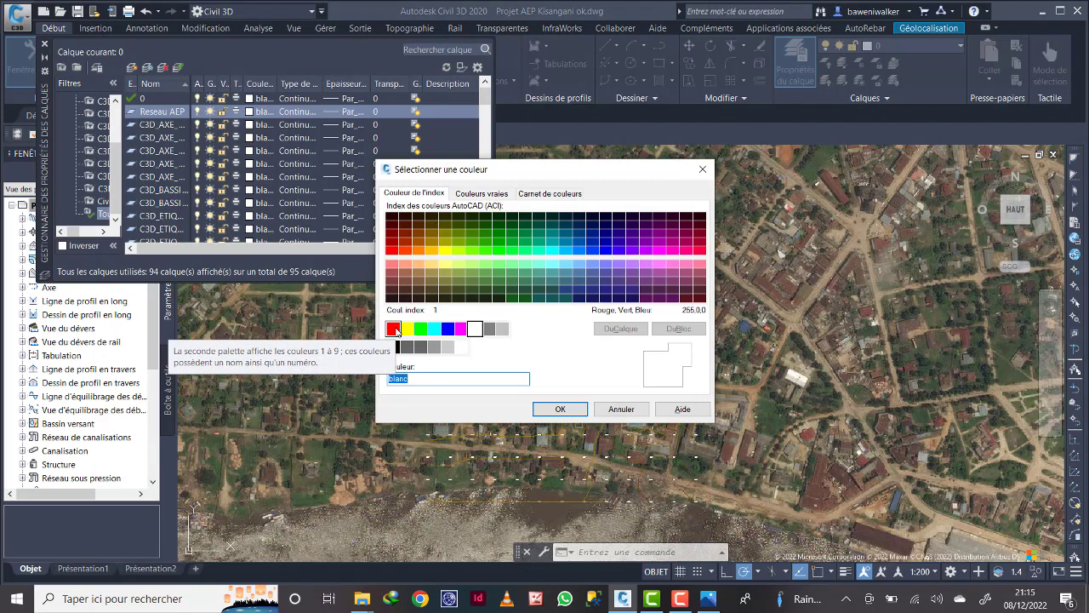
click(393, 329)
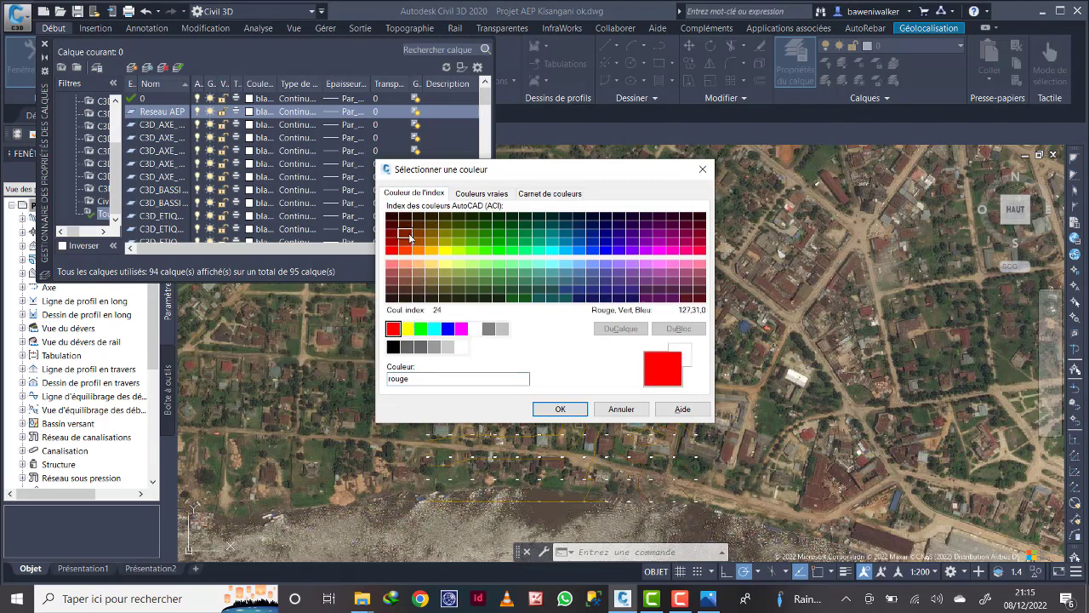
click(407, 330)
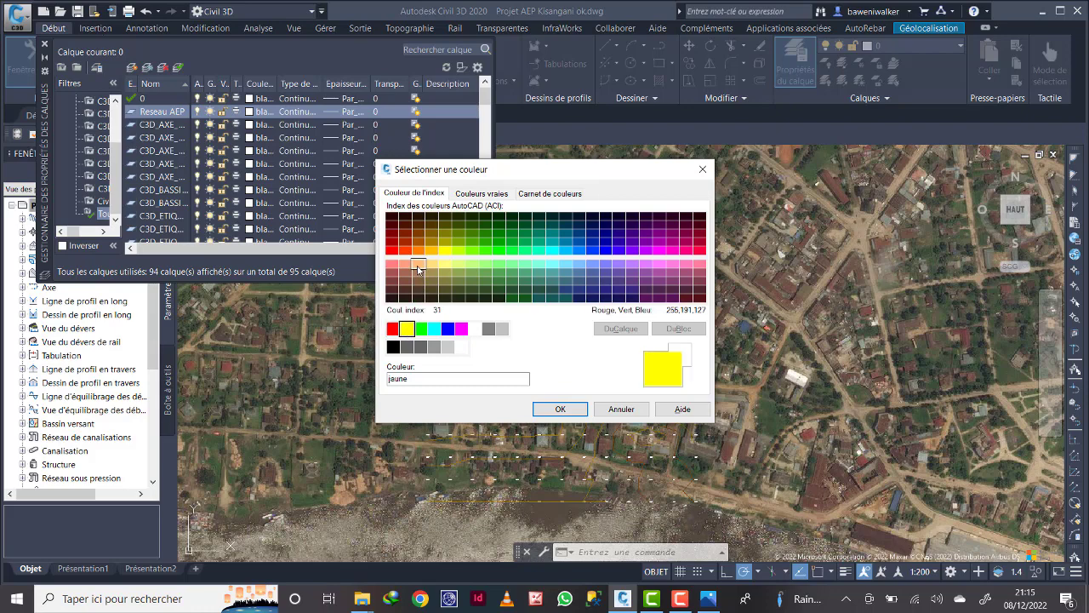
click(560, 410)
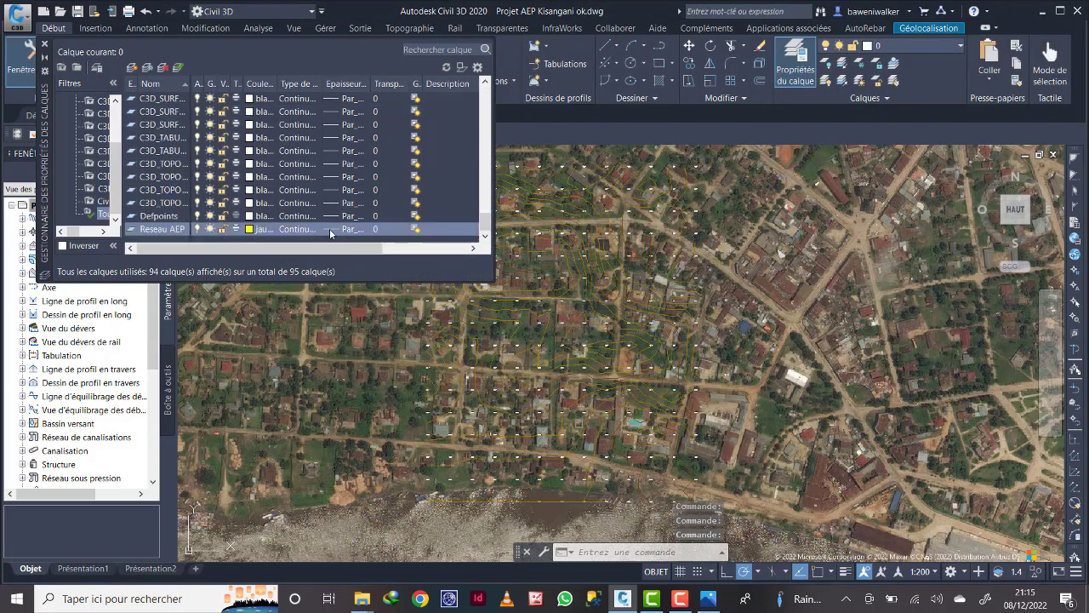
- Set the Reseau AEP layer's lineweight to 0.30 mm and make it the current layer
click(331, 231)
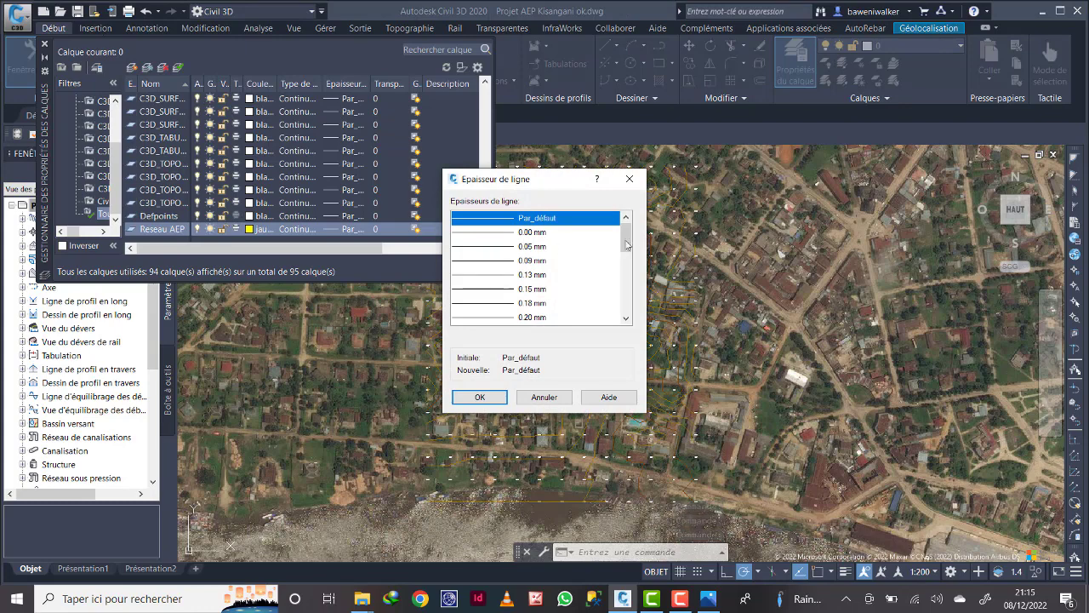
click(627, 319)
click(627, 319)
click(627, 319)
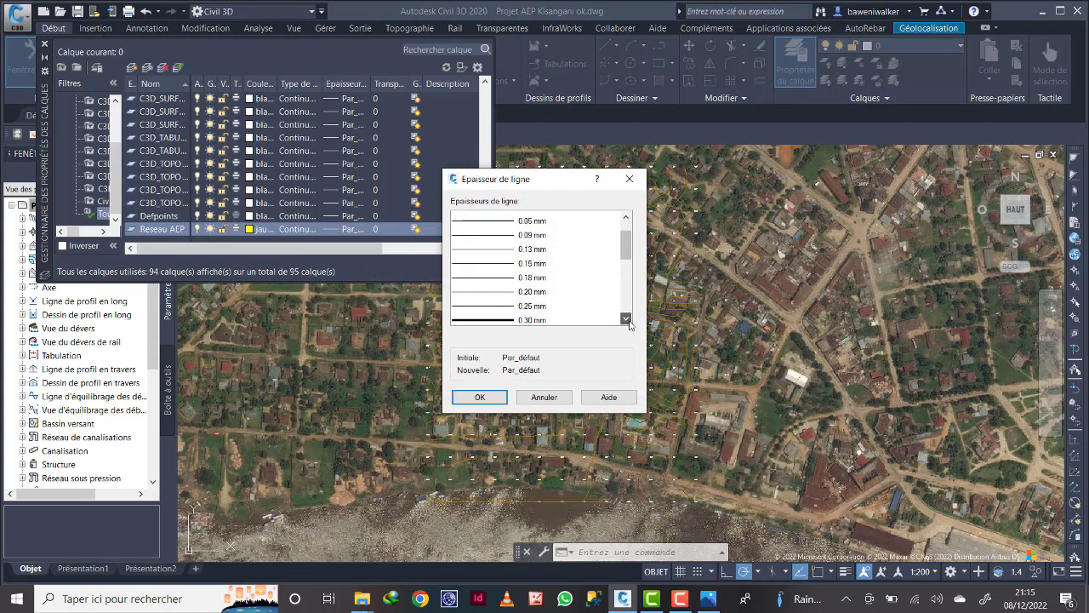
click(629, 321)
click(628, 321)
click(629, 321)
click(629, 320)
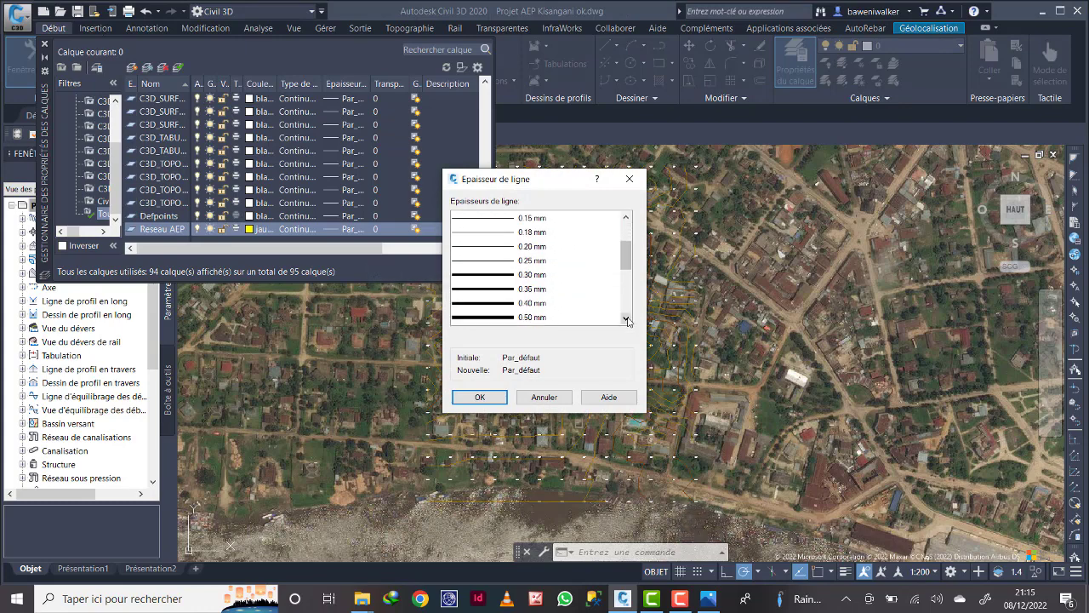
click(516, 277)
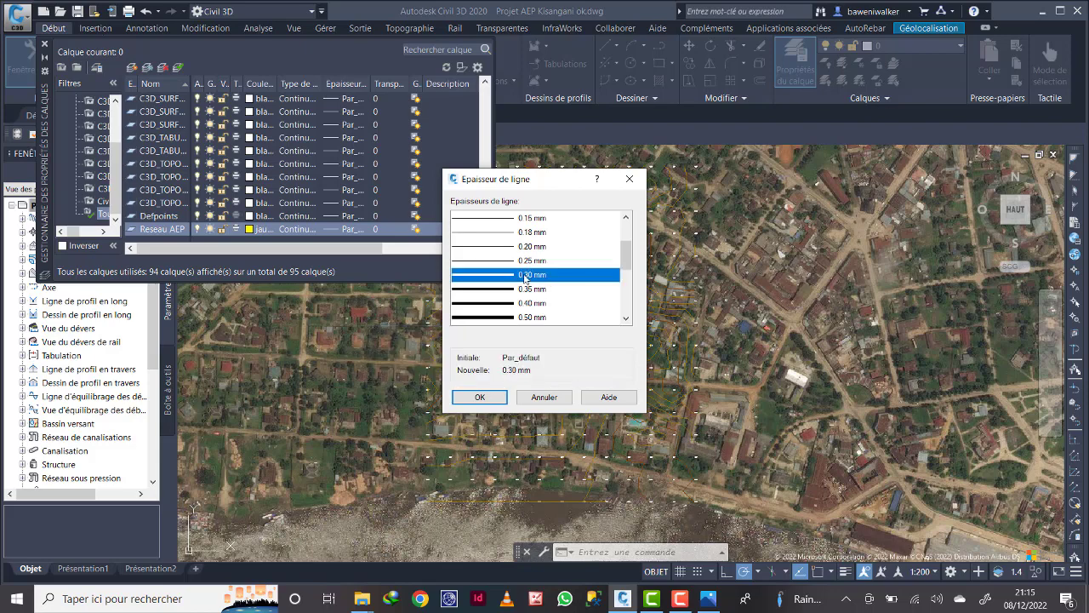
click(481, 398)
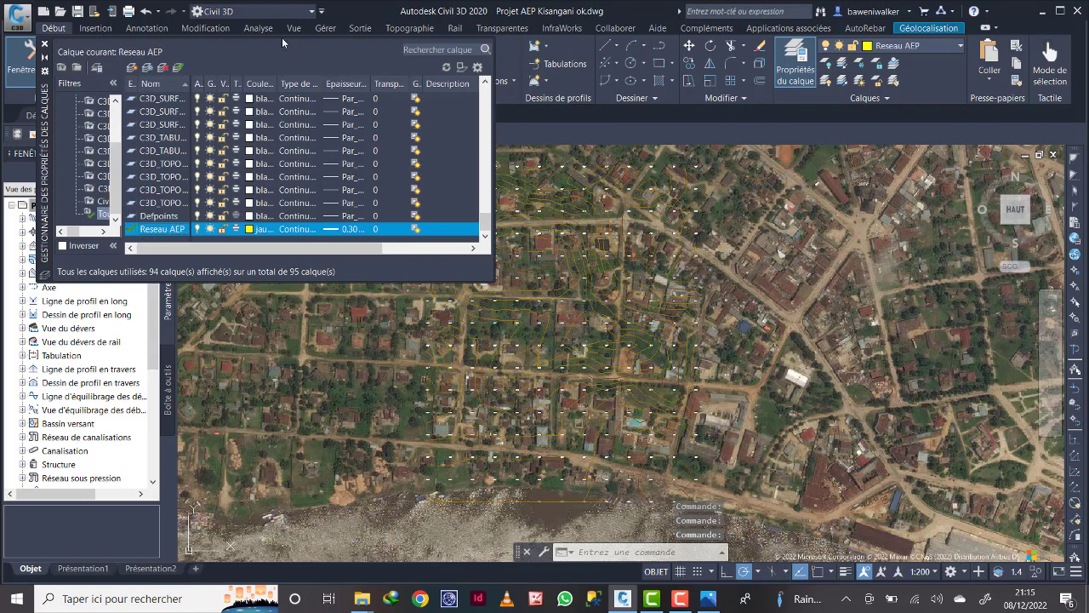
click(45, 44)
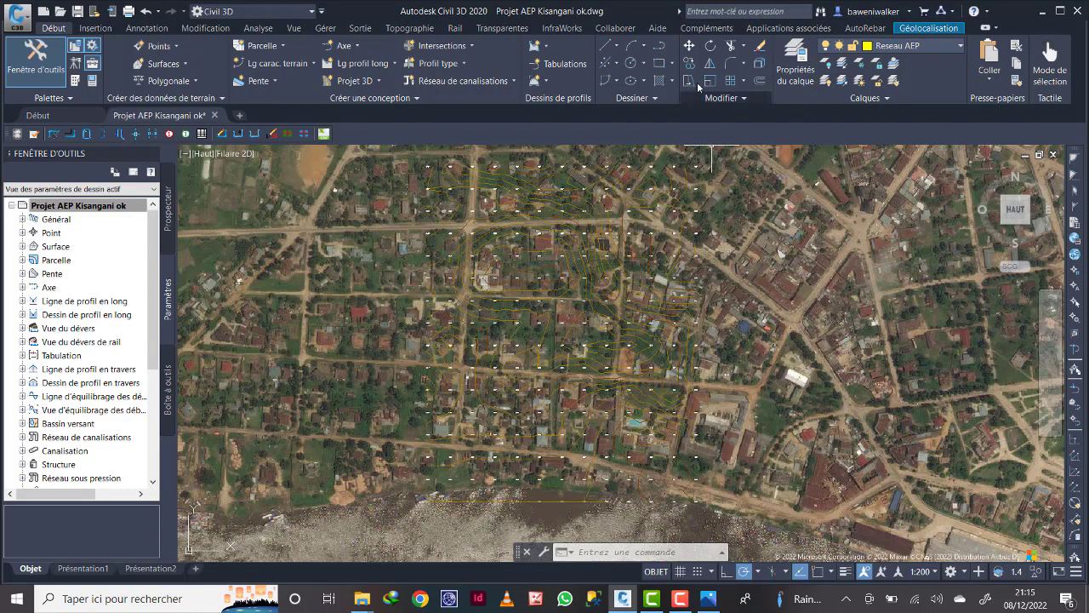
- Draw a closed four-sided polyline on the grassy riverbank south of the lower road, at the western edge of the surveyed points
click(665, 49)
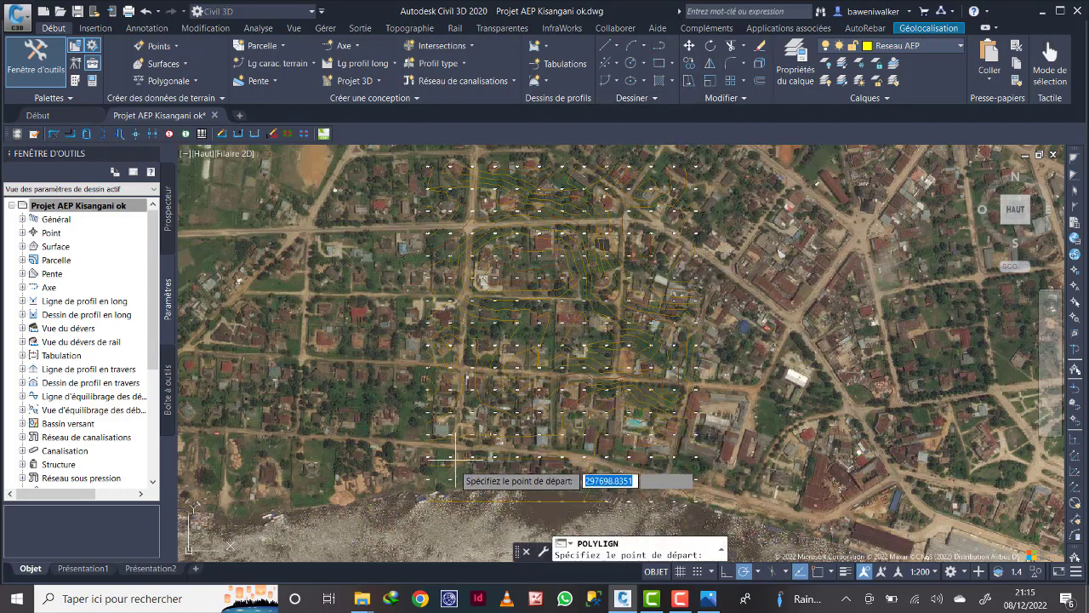
scroll(429, 497, up, 5)
scroll(438, 396, down, 2)
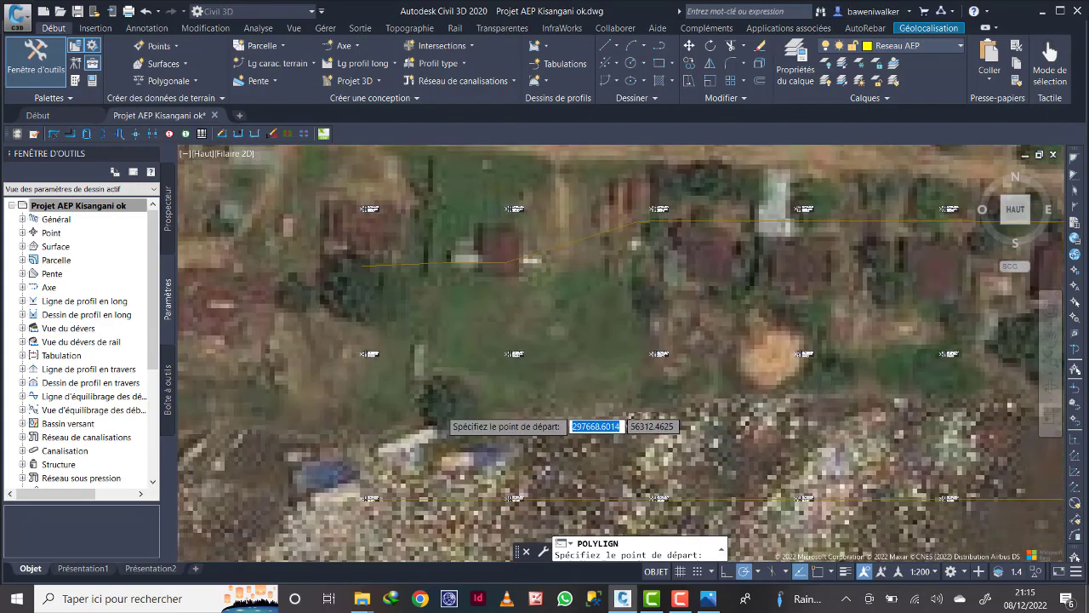
scroll(457, 393, down, 2)
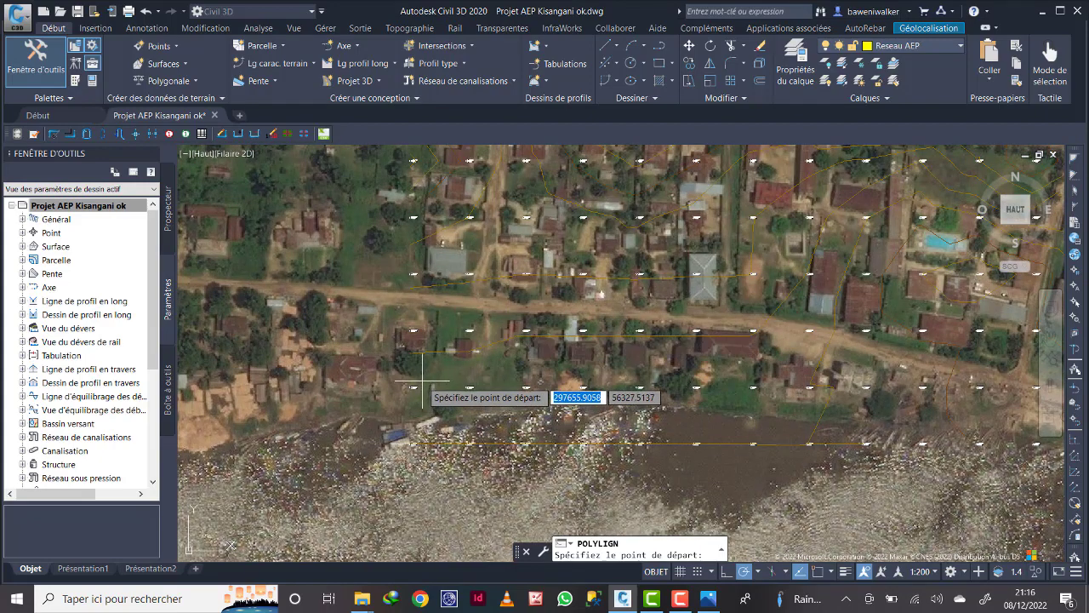
click(423, 375)
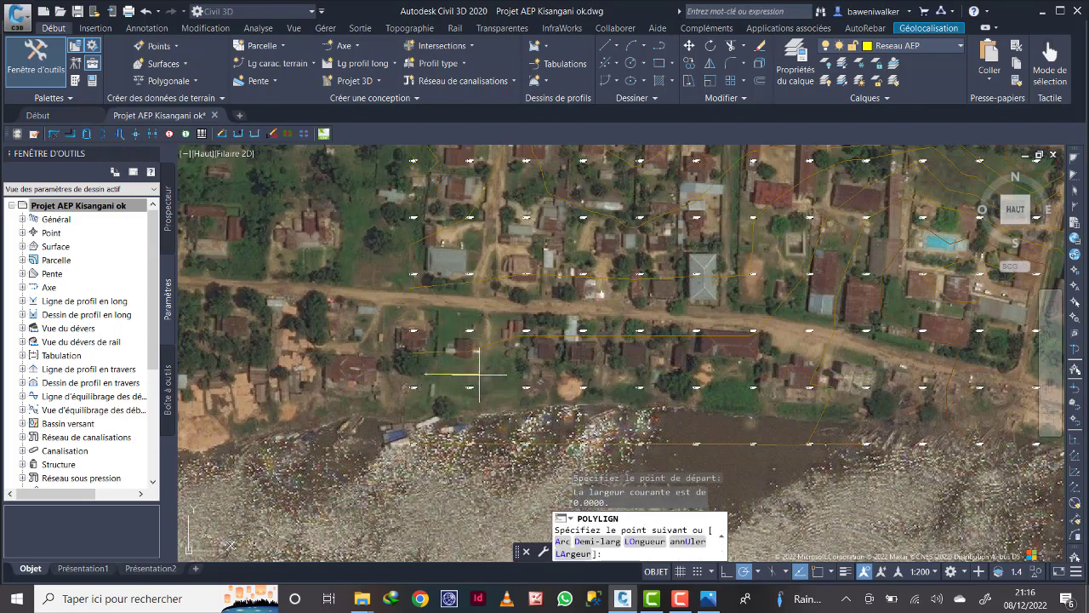
click(477, 374)
click(477, 408)
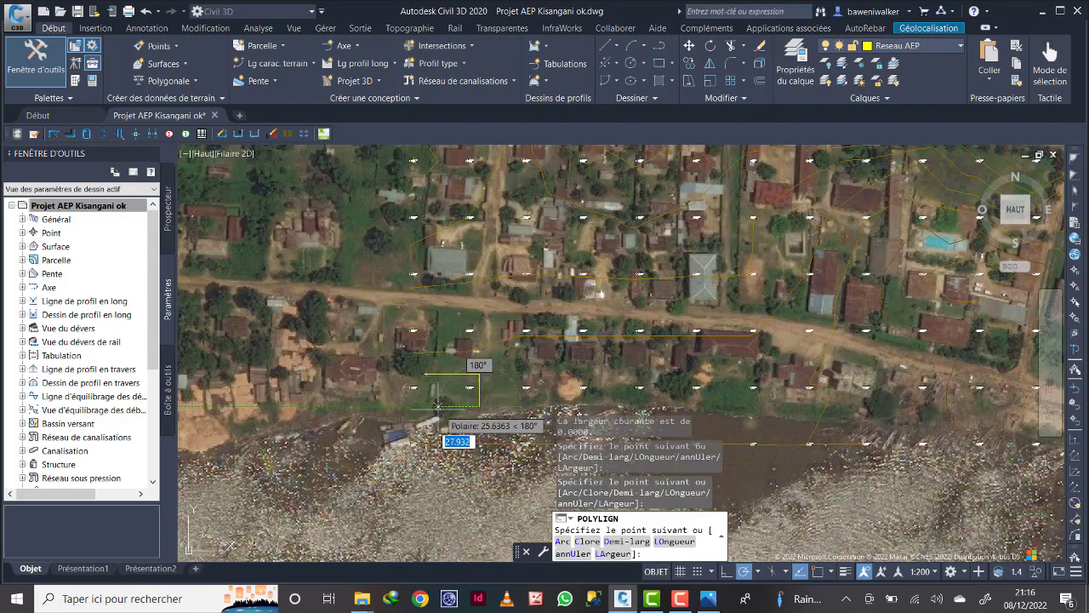
click(428, 407)
right_click(429, 387)
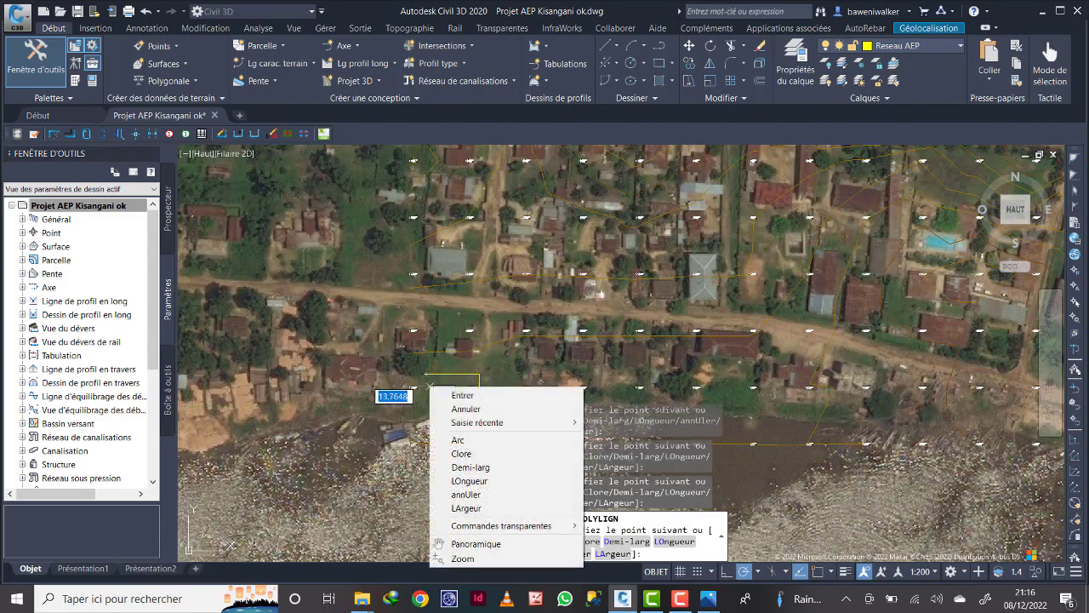
click(461, 454)
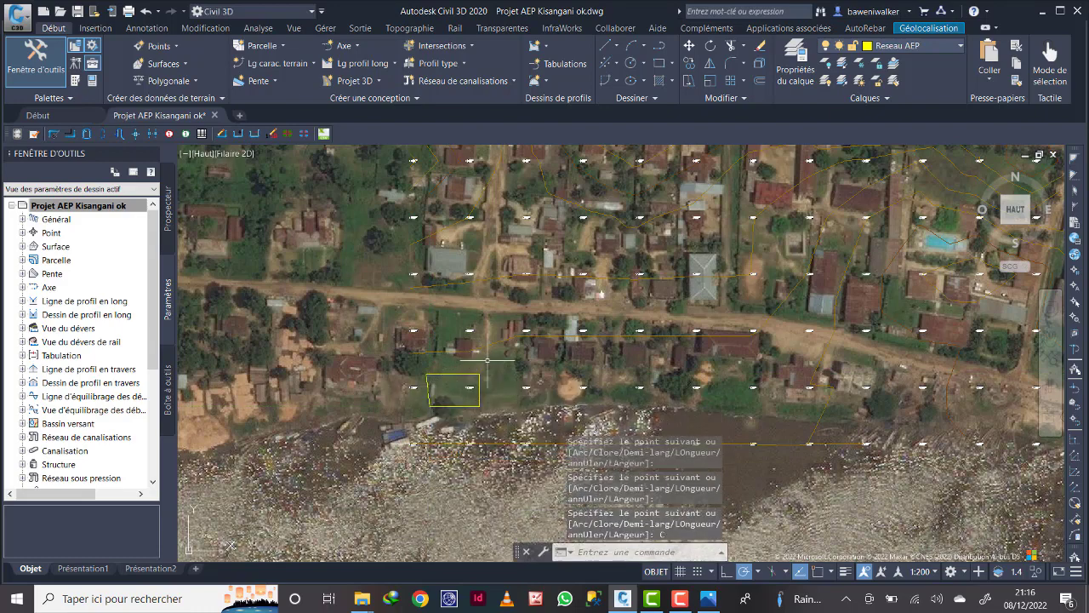
- Add the multiline text "Source" inside the yellow four-sided outline on the riverbank
scroll(444, 395, up, 2)
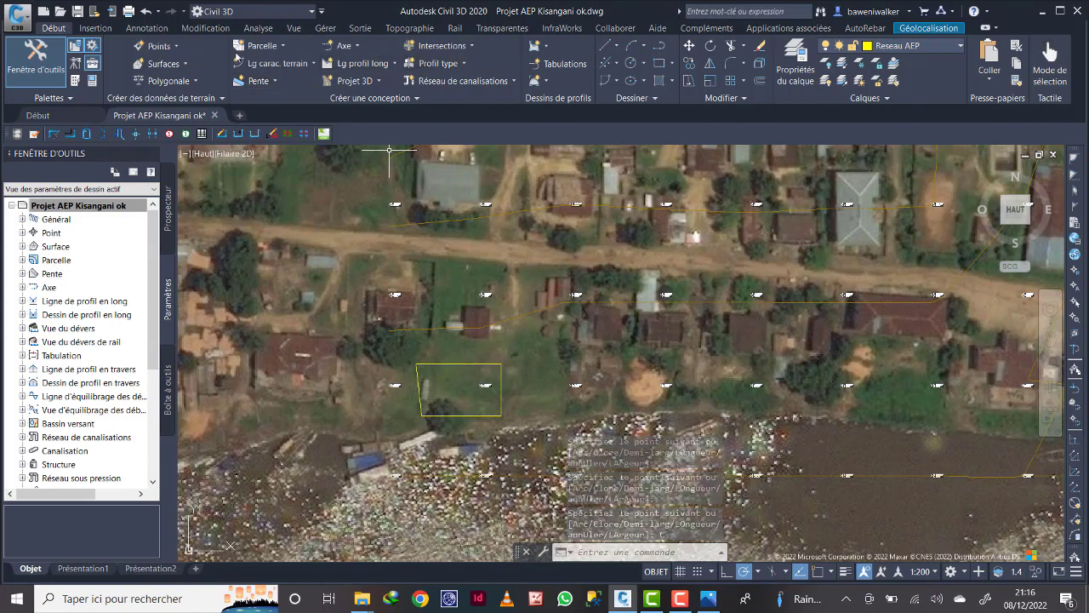
click(143, 29)
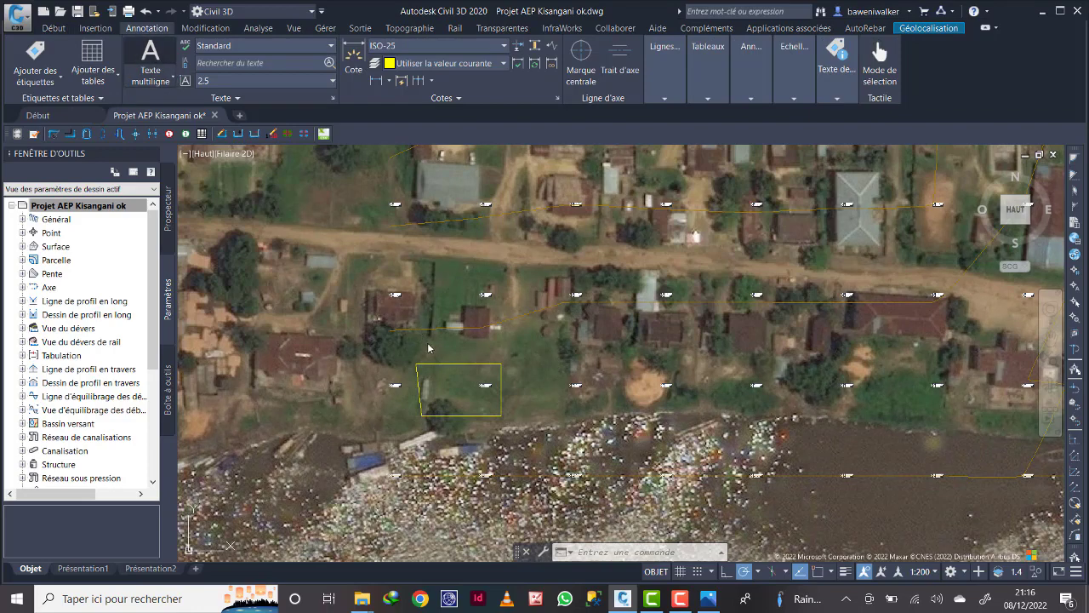
click(424, 376)
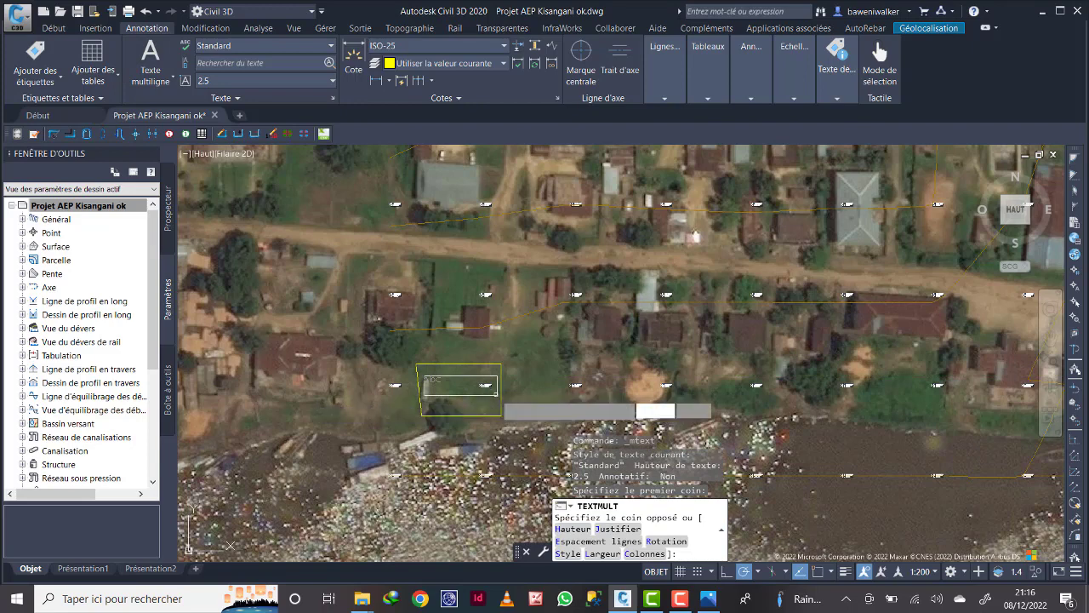
click(493, 393)
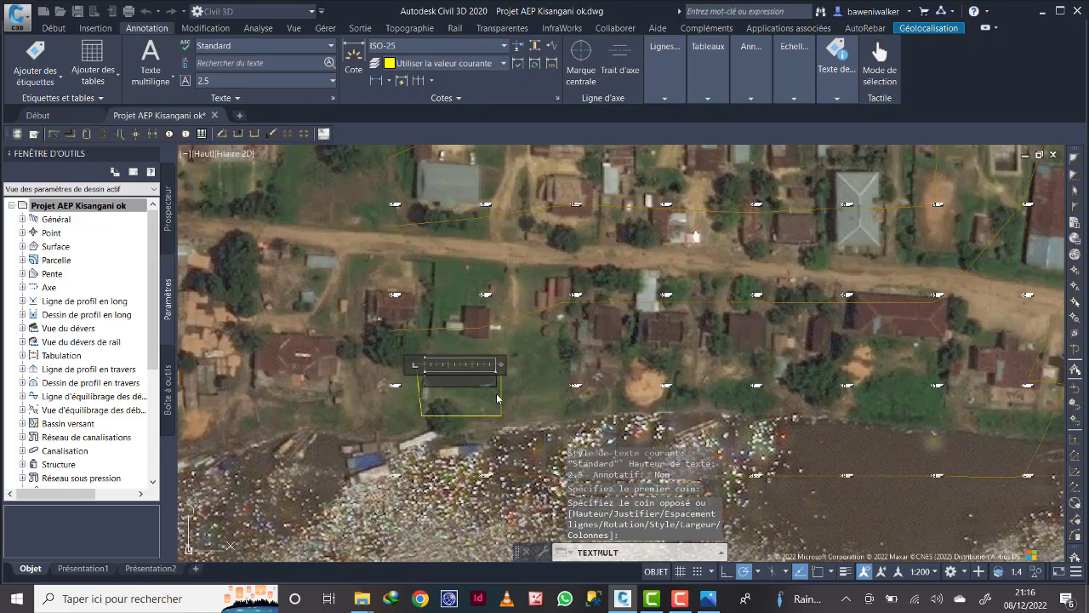
text(Source)
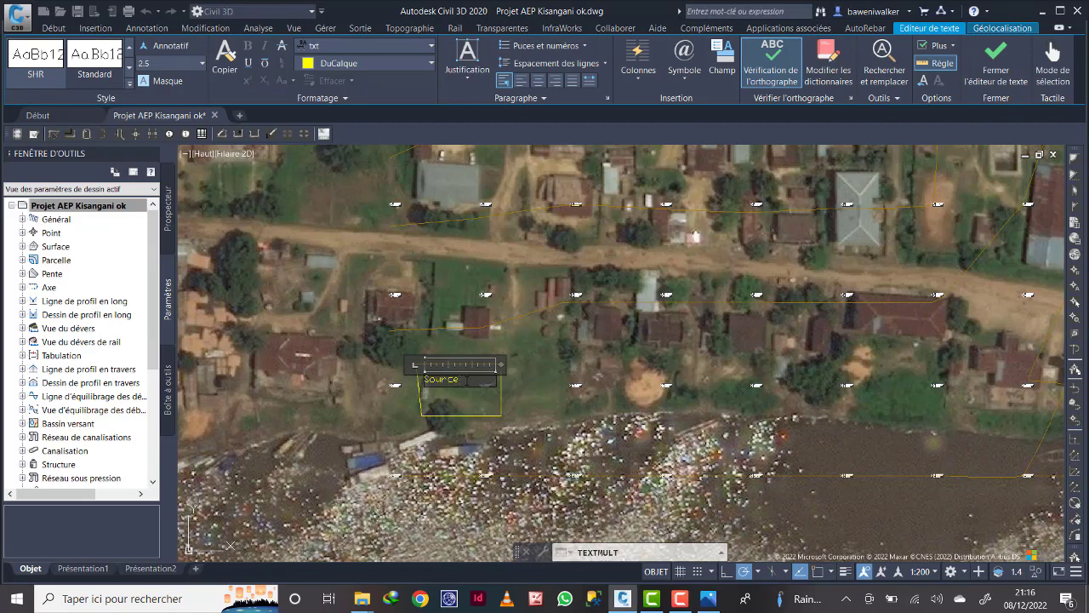
- Format the whole "Source" text with a height of 5 and the Times New Roman font
key(shift+Left)
key(shift+Left)
key(shift+Left)
key(shift+Left)
key(shift+Left)
key(shift+Left)
key(Return)
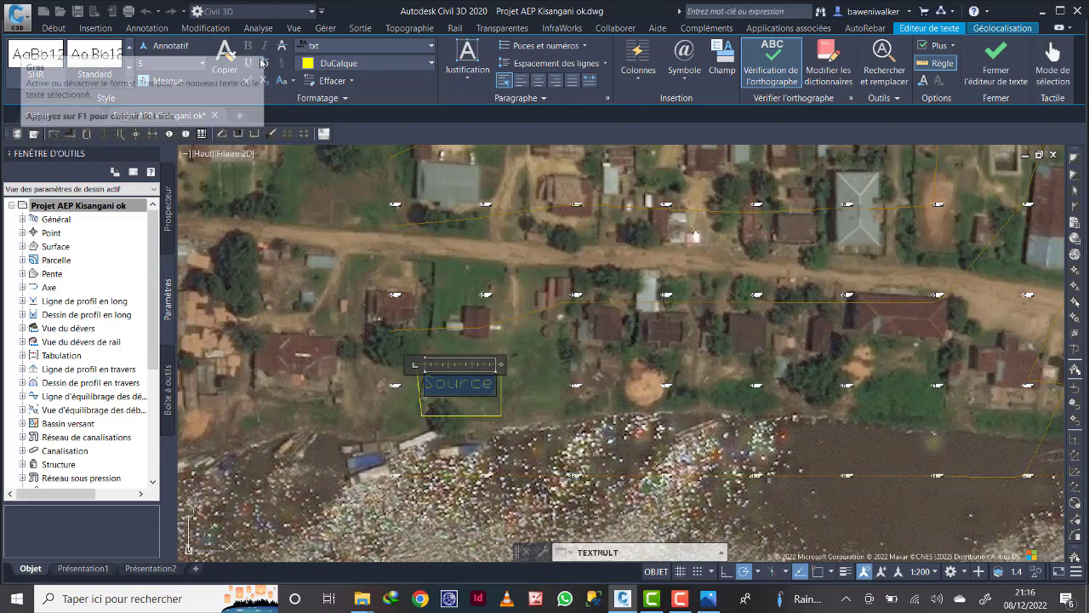
click(392, 47)
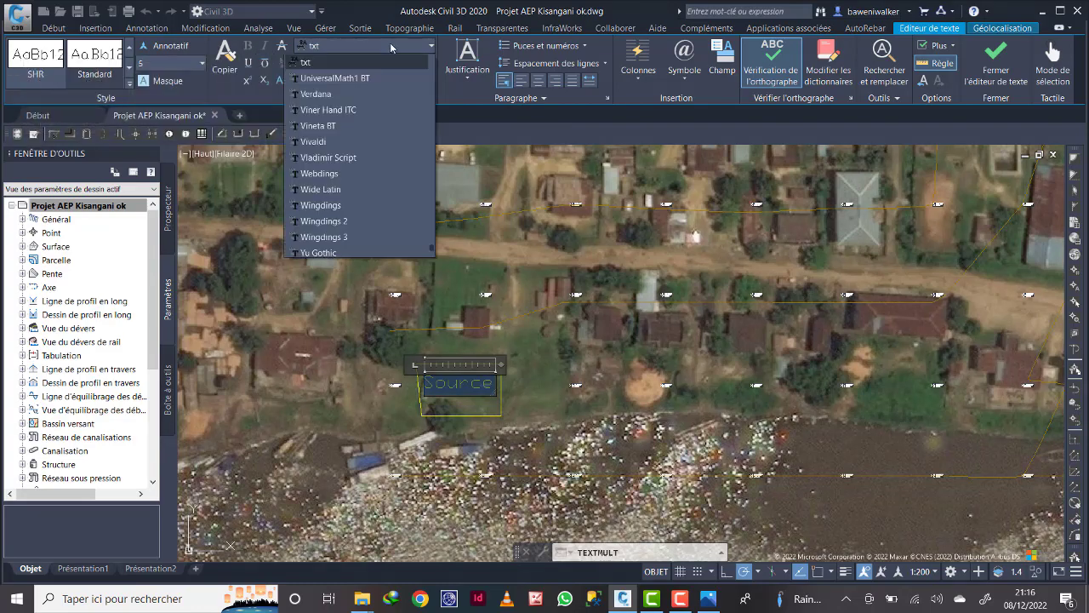
scroll(349, 191, down, 3)
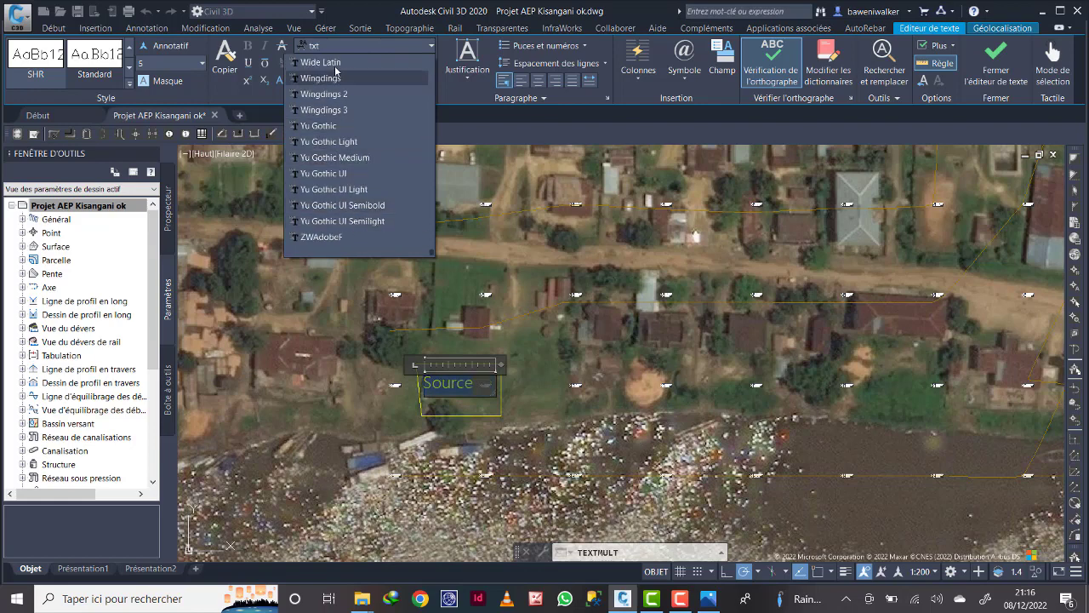
scroll(347, 81, up, 5)
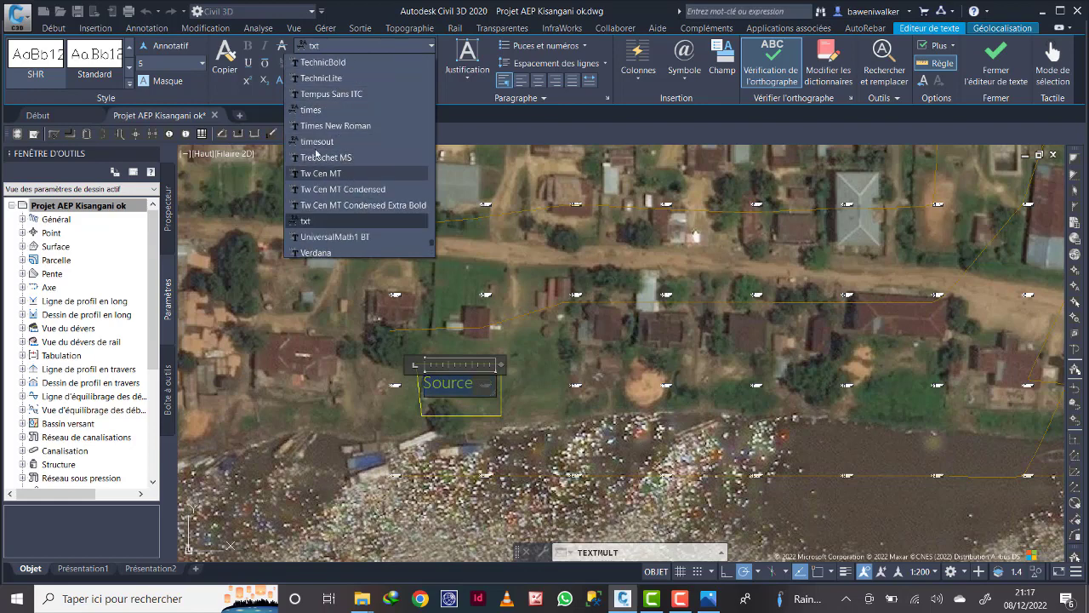
click(353, 128)
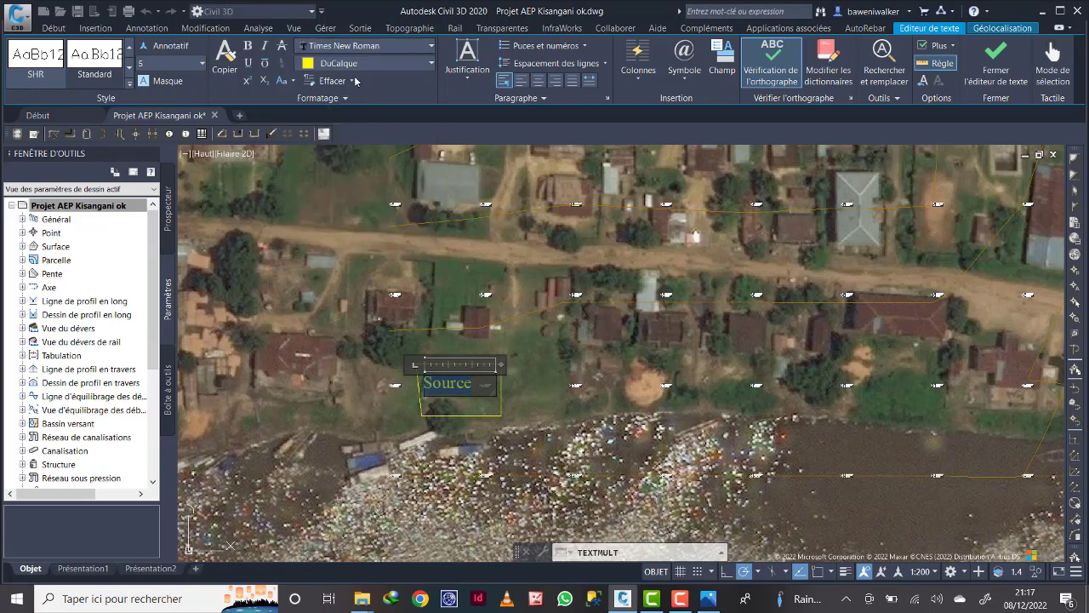
- Make the "Source" text bold and move it to the middle of the yellow outline on the riverbank
click(248, 45)
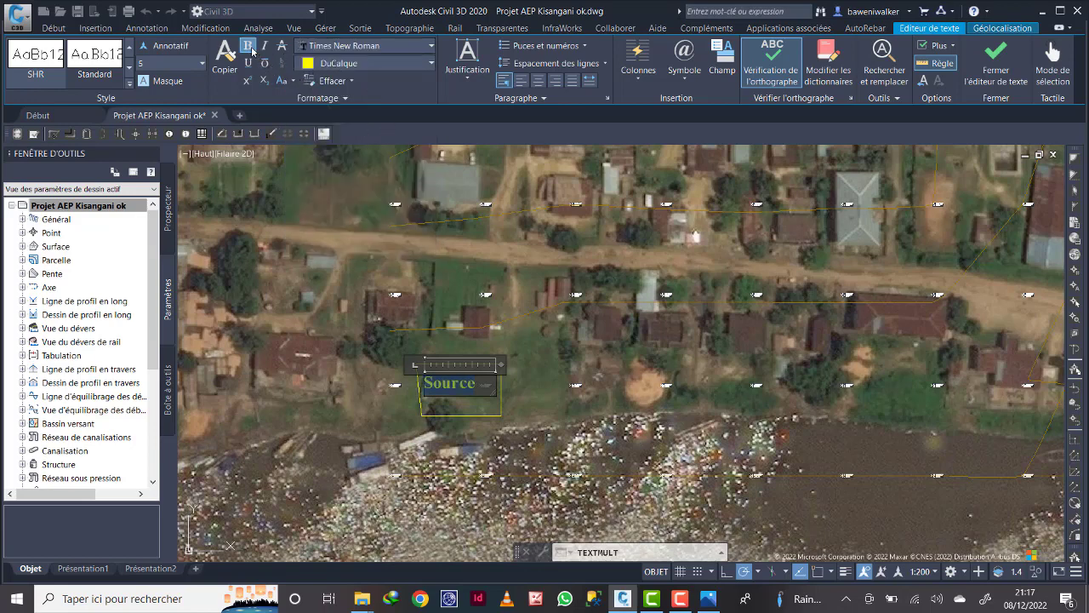
click(539, 390)
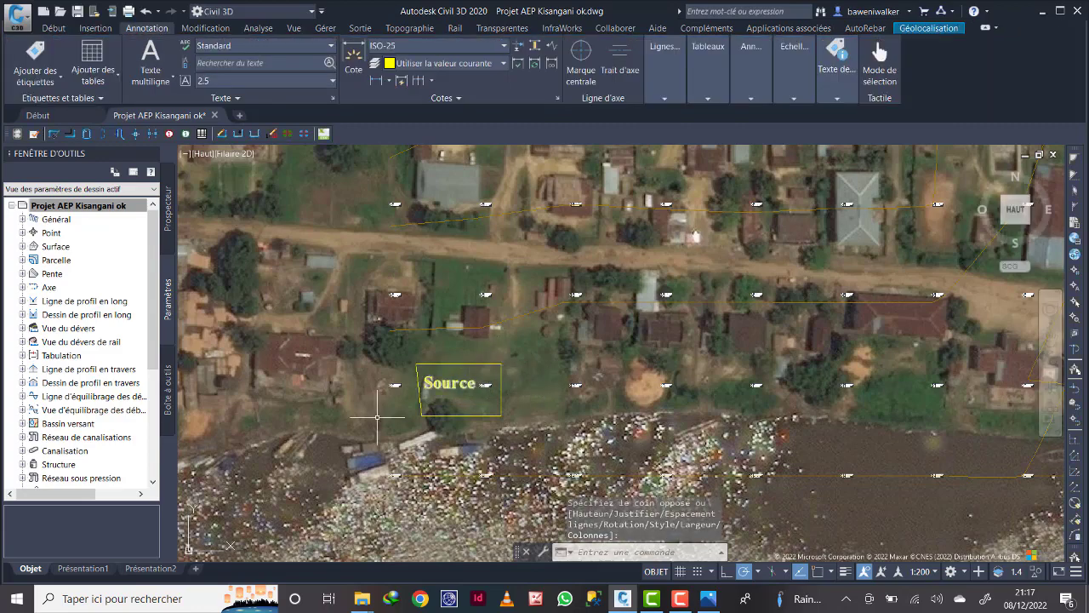
scroll(455, 385, up, 2)
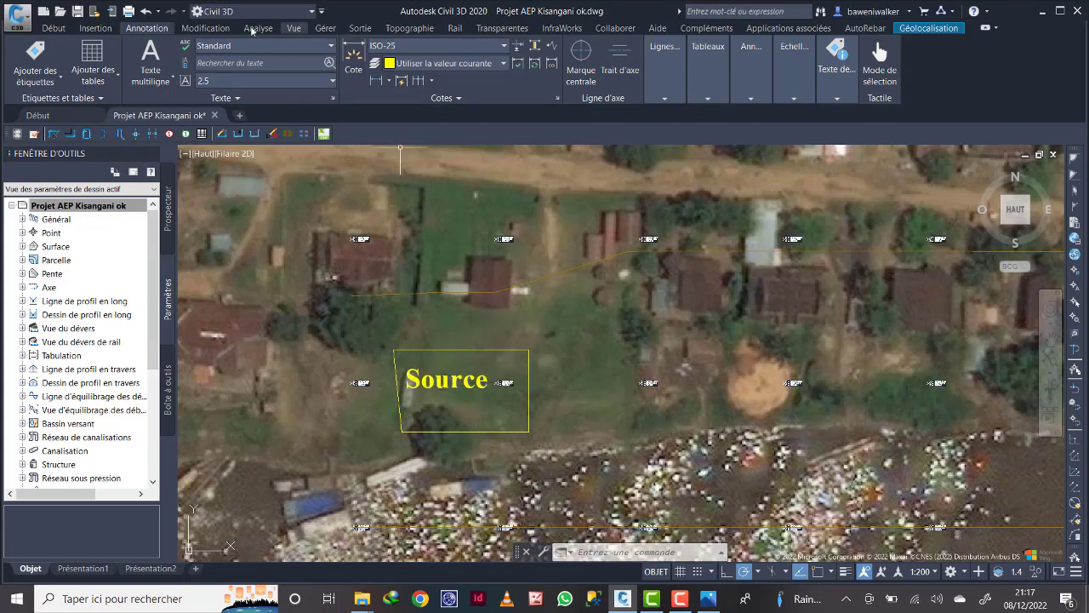
click(54, 27)
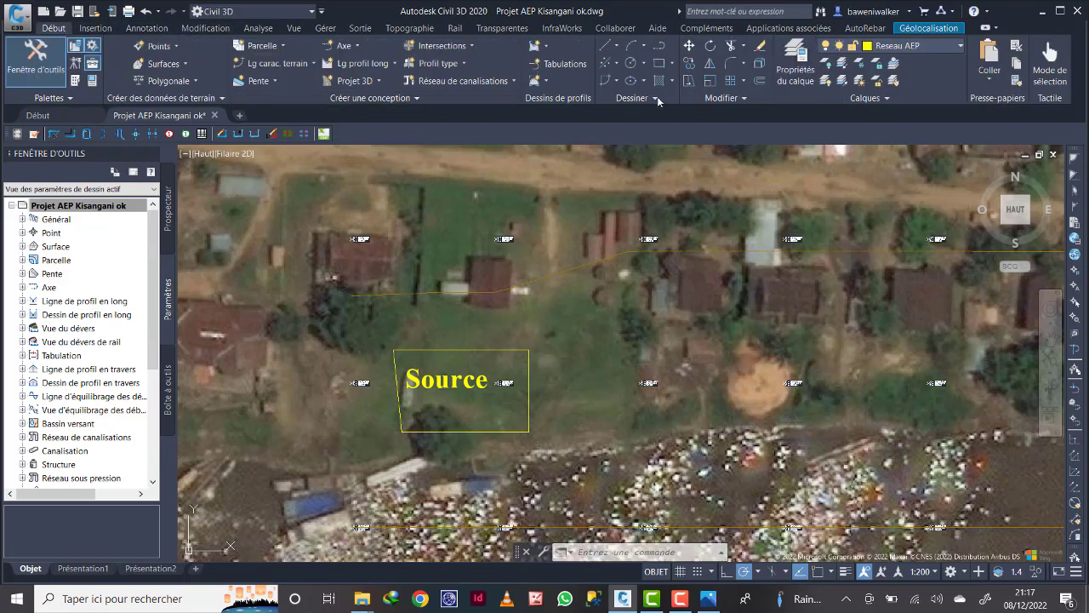
click(690, 46)
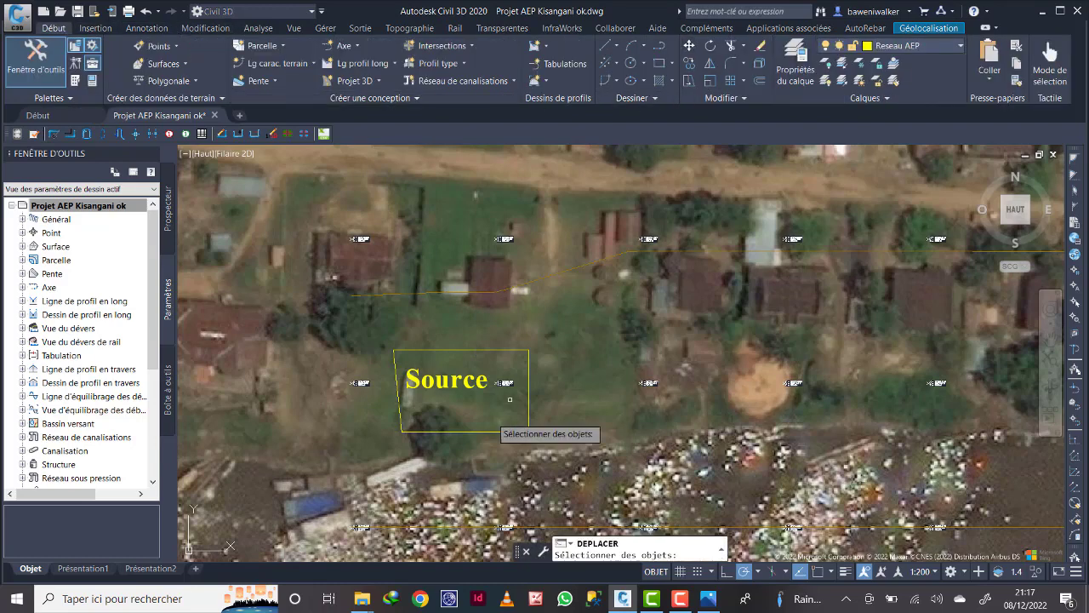
click(462, 379)
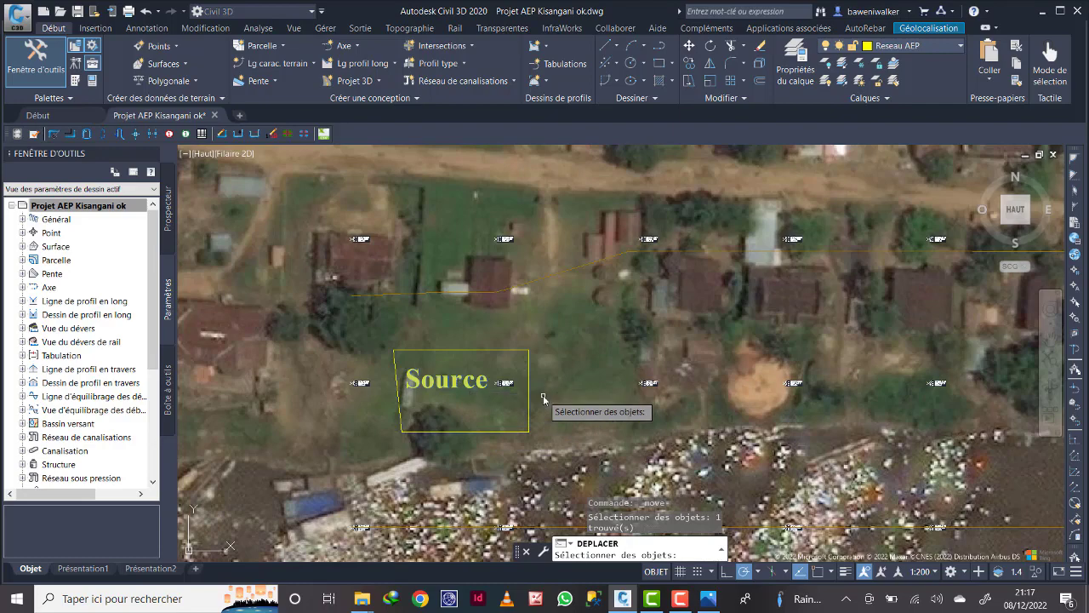
key(Return)
click(463, 379)
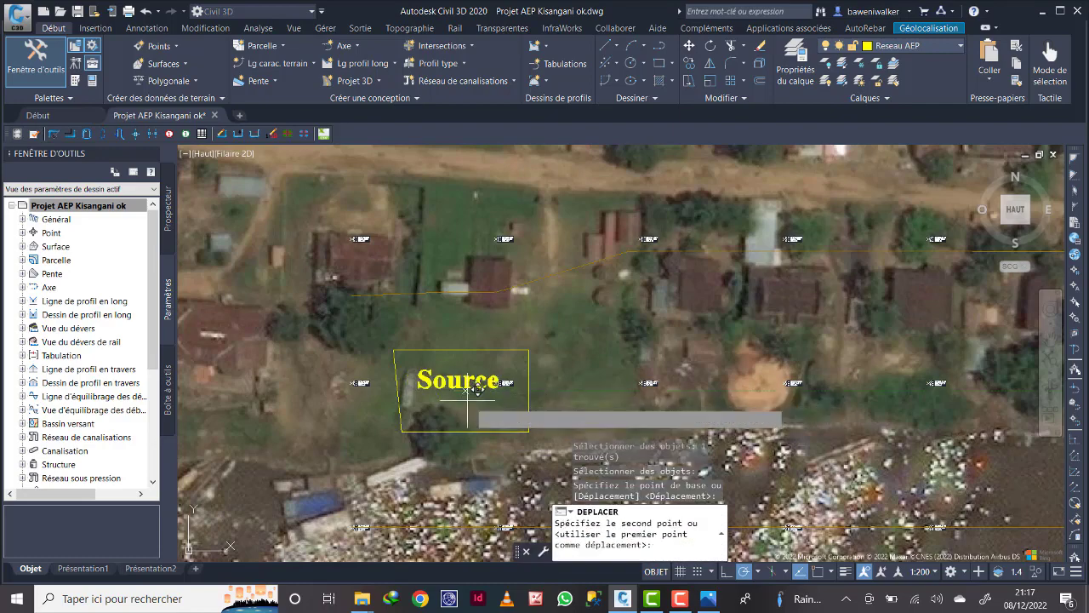
click(485, 393)
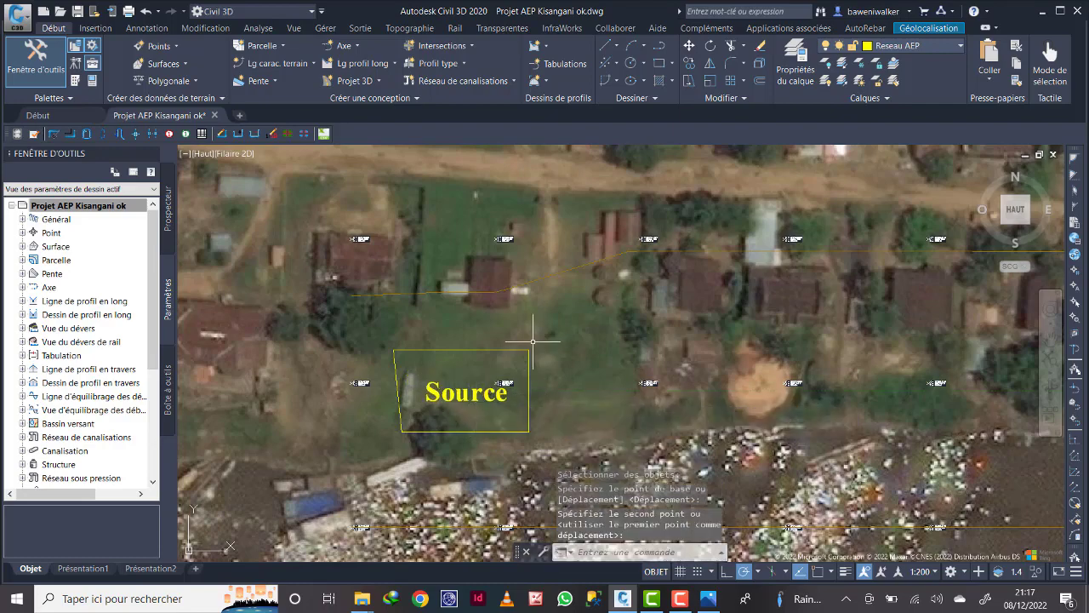
- Draw a single-segment polyline along the main east-west road, between the two junctions at the north of the surveyed area, ending with the Close option
scroll(498, 374, down, 7)
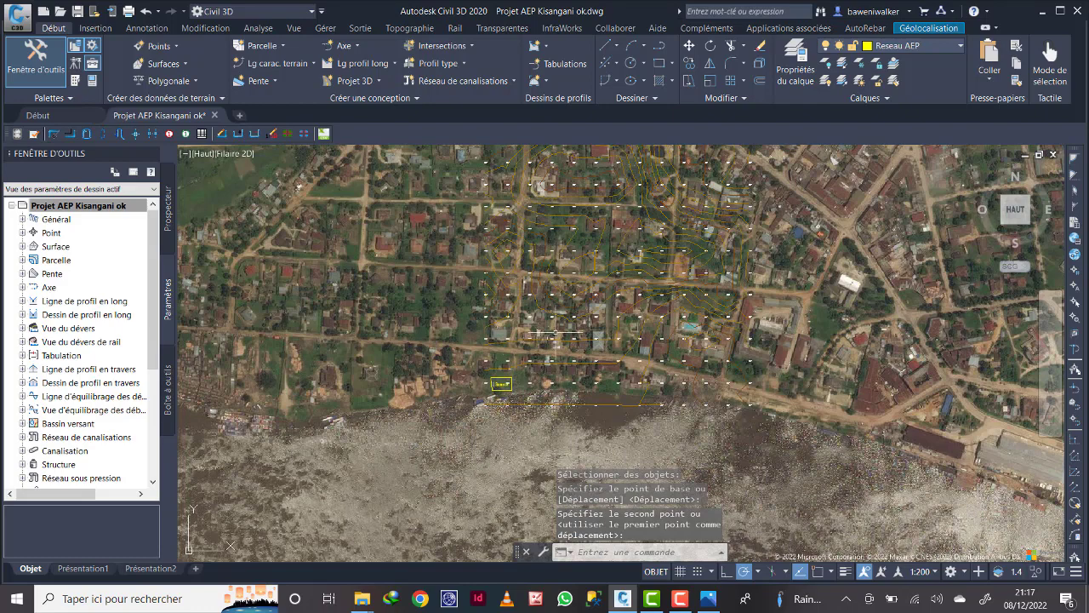
middle_drag(578, 253, 513, 337)
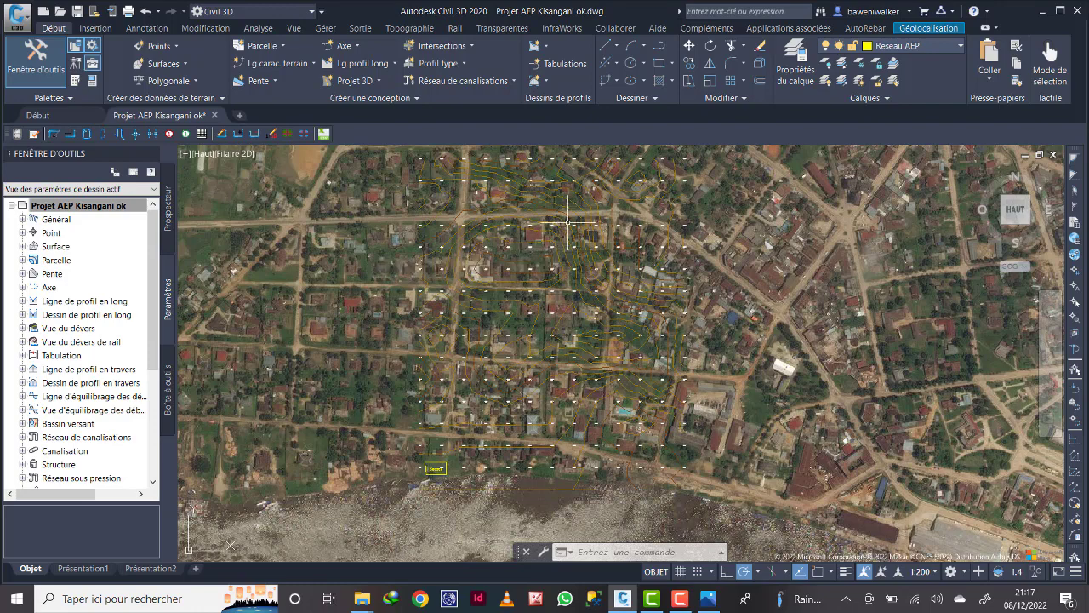
middle_drag(591, 213, 601, 246)
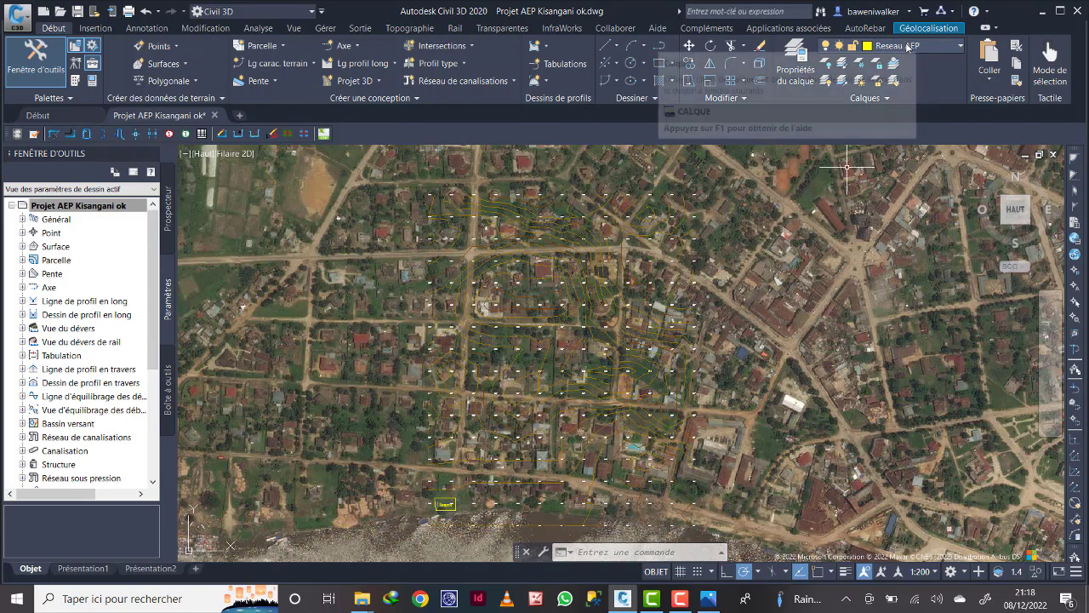
click(661, 50)
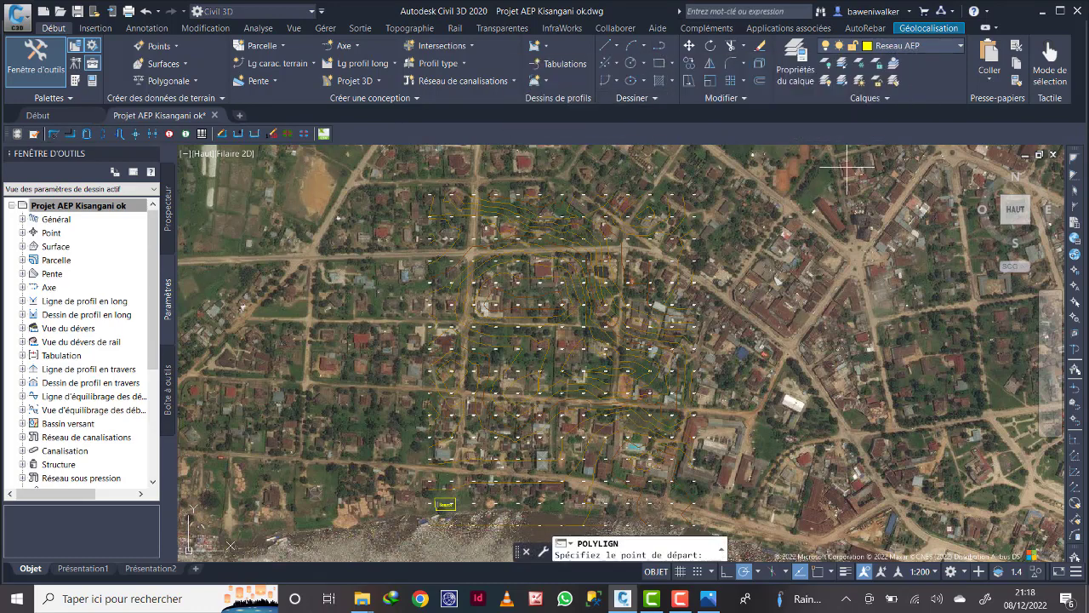
scroll(581, 253, up, 2)
scroll(677, 230, up, 3)
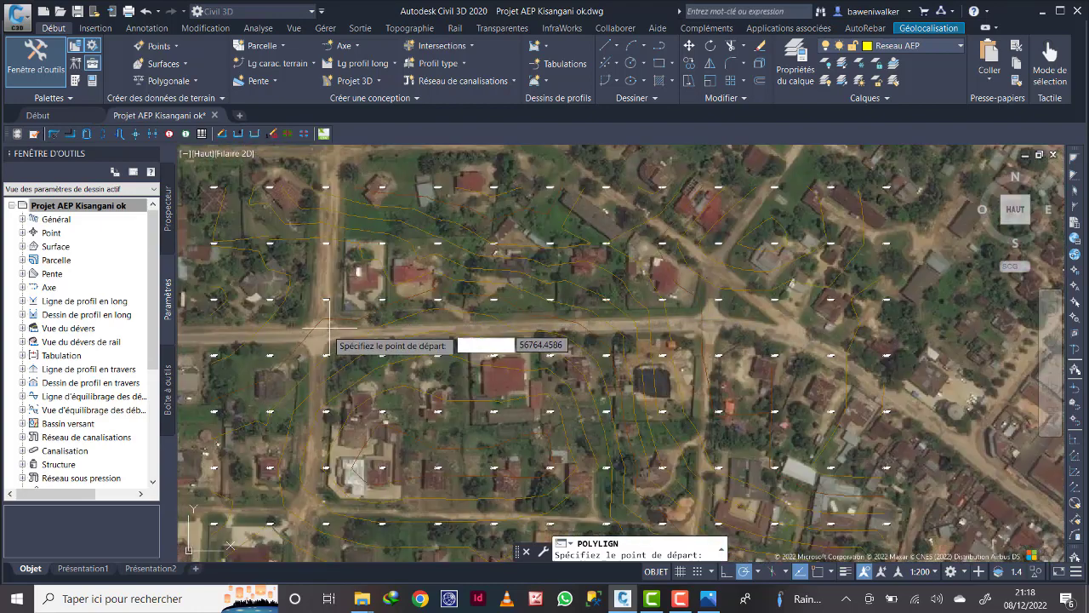
click(318, 334)
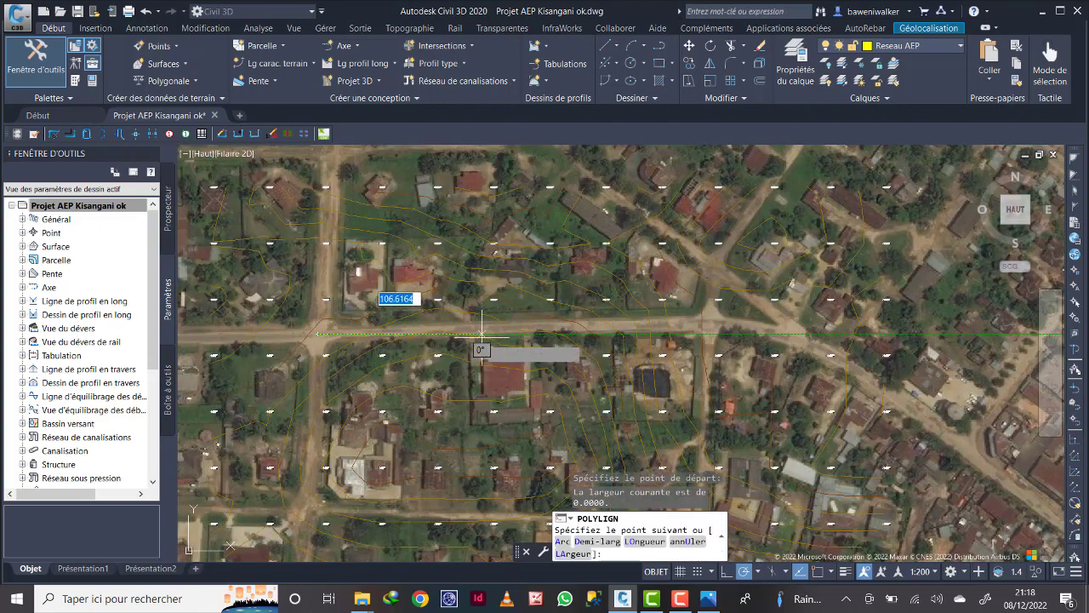
scroll(702, 323, up, 4)
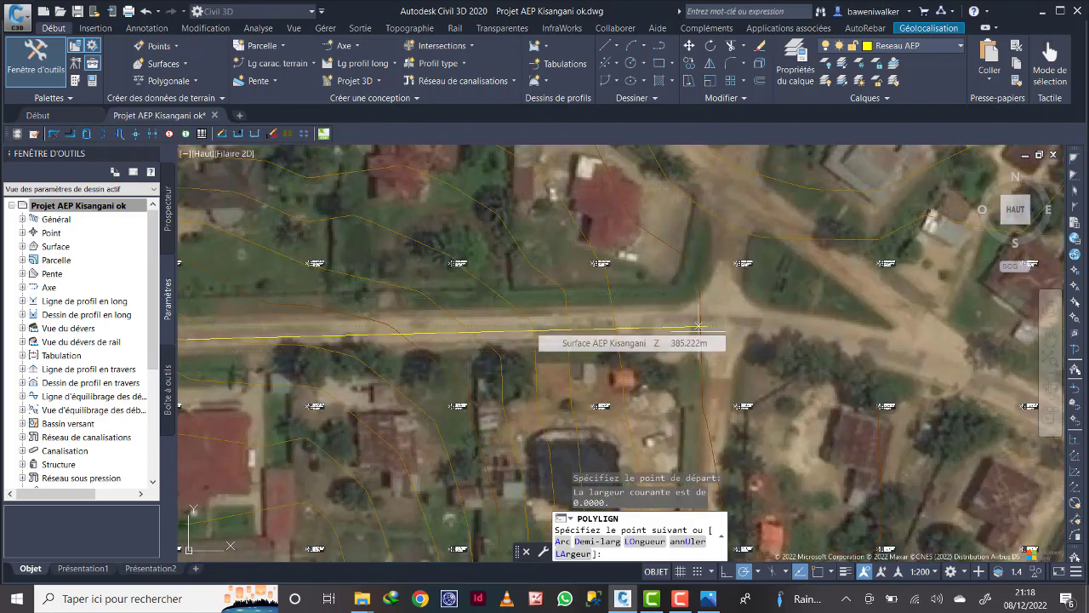
click(664, 327)
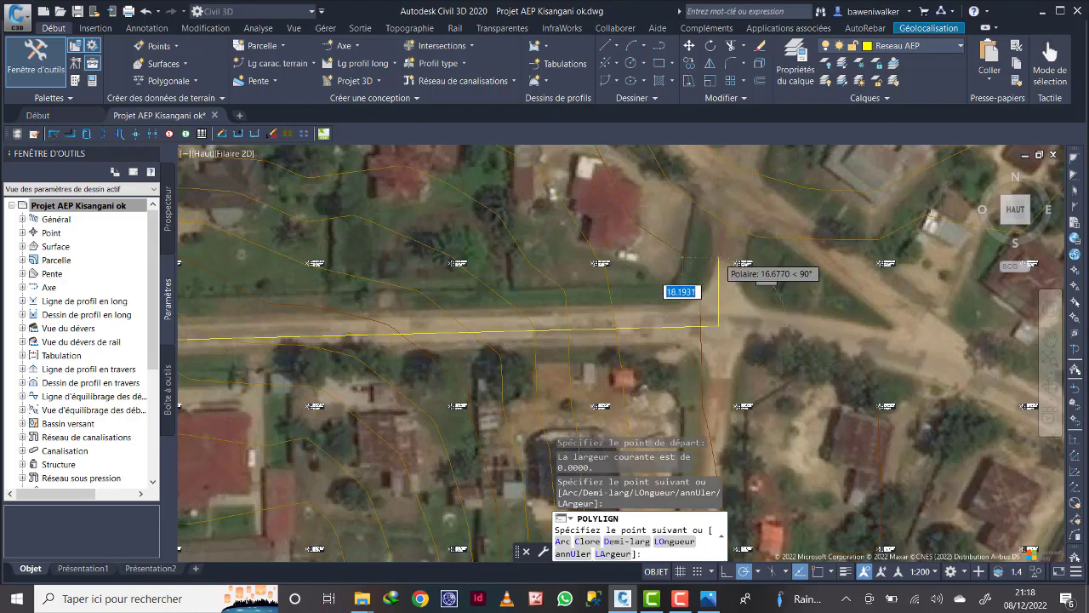
scroll(718, 264, down, 4)
right_click(722, 274)
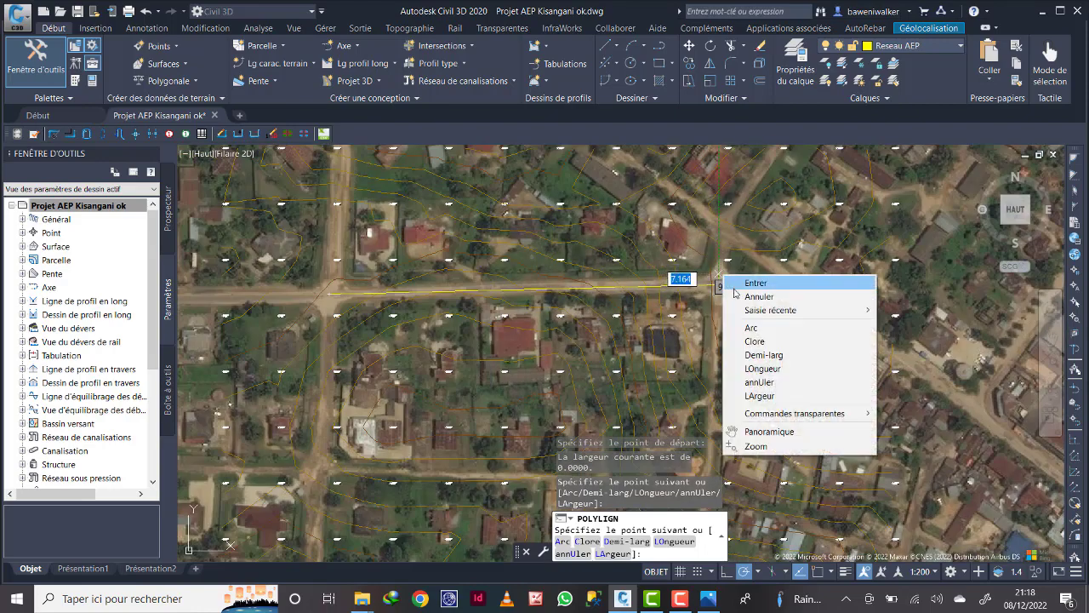
click(754, 341)
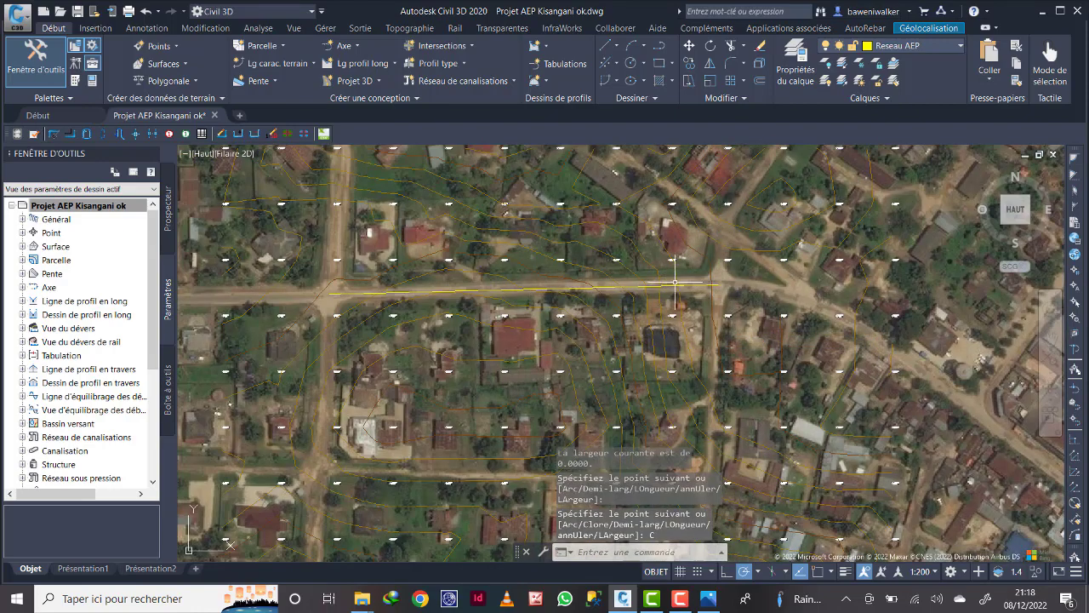
- Draw a polyline down the western side road, from the west end of the northern road line to the next junction south
scroll(662, 323, down, 4)
scroll(658, 321, up, 2)
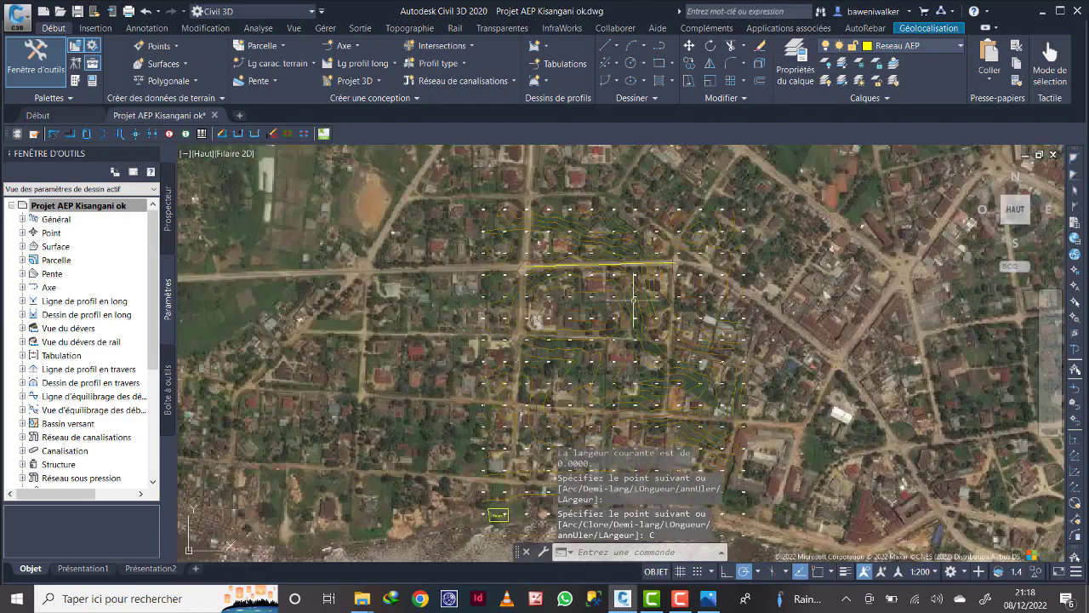
scroll(607, 268, up, 2)
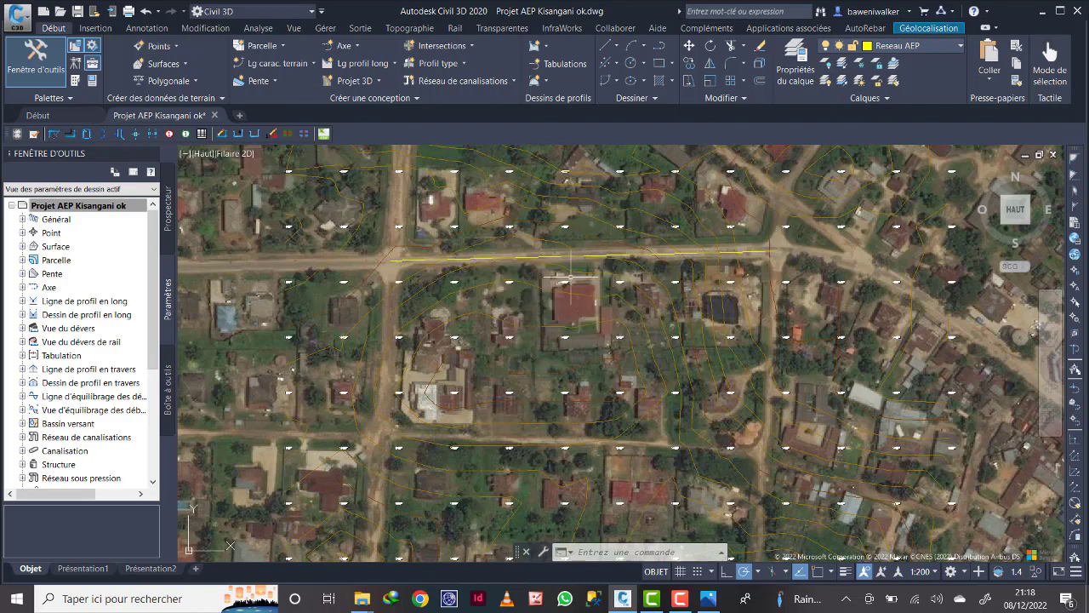
scroll(534, 285, down, 3)
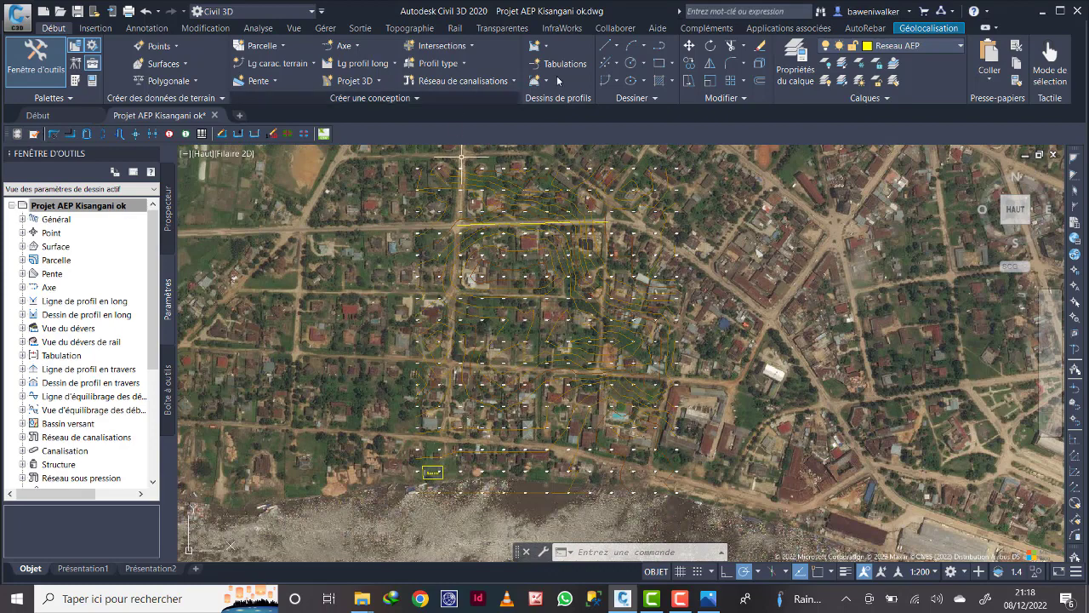
click(659, 47)
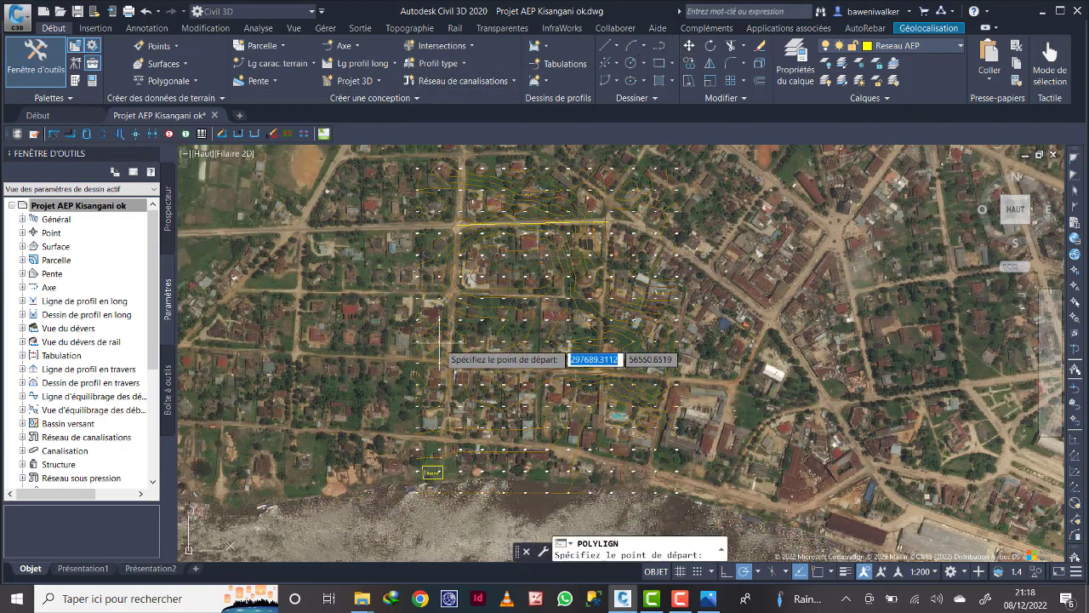
scroll(460, 228, up, 4)
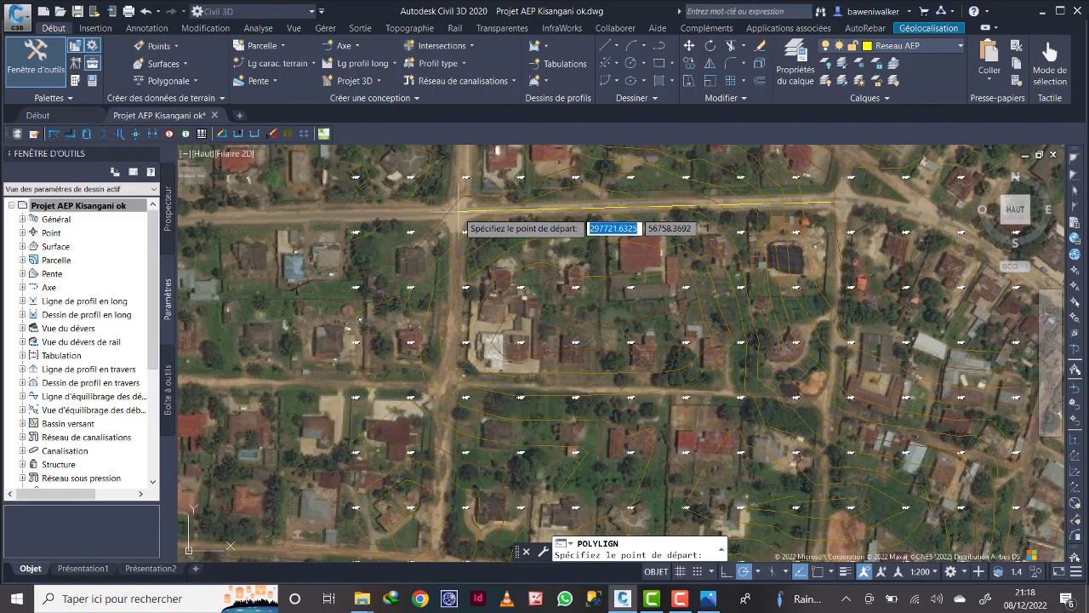
click(459, 211)
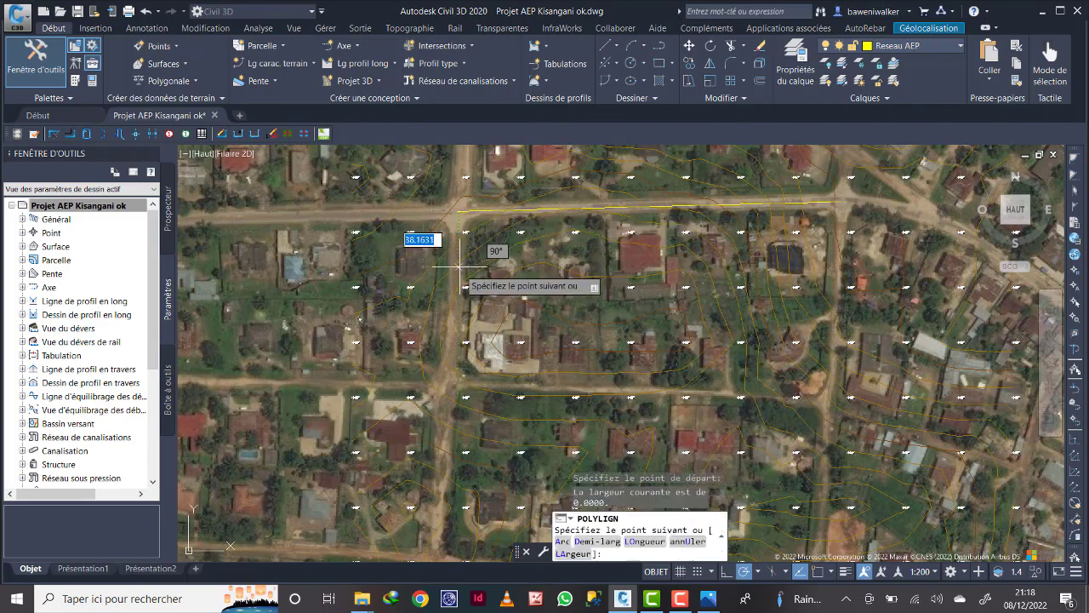
click(448, 381)
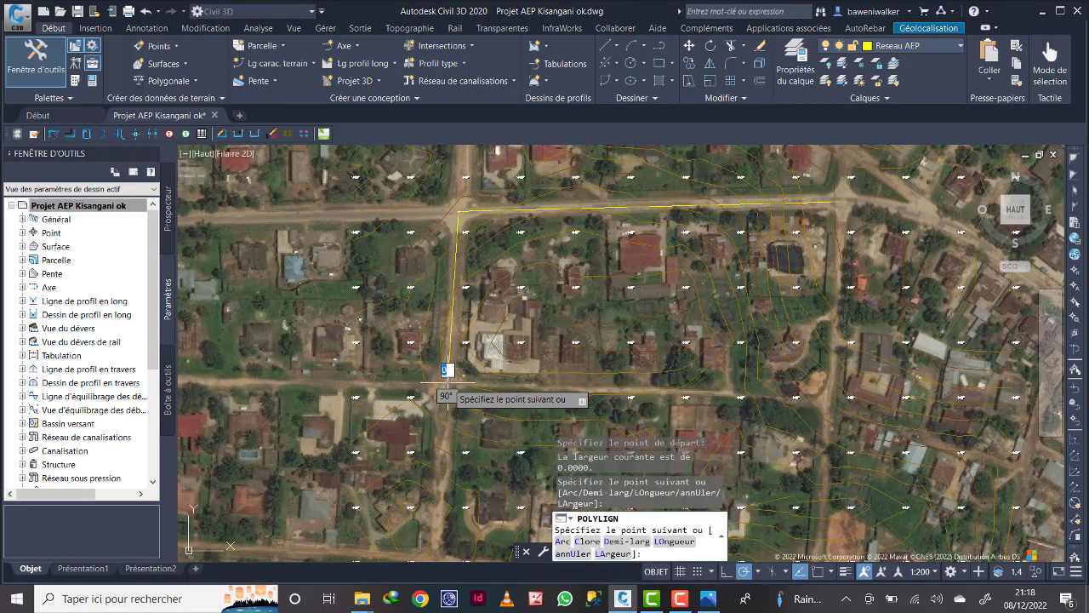
right_click(449, 385)
click(479, 391)
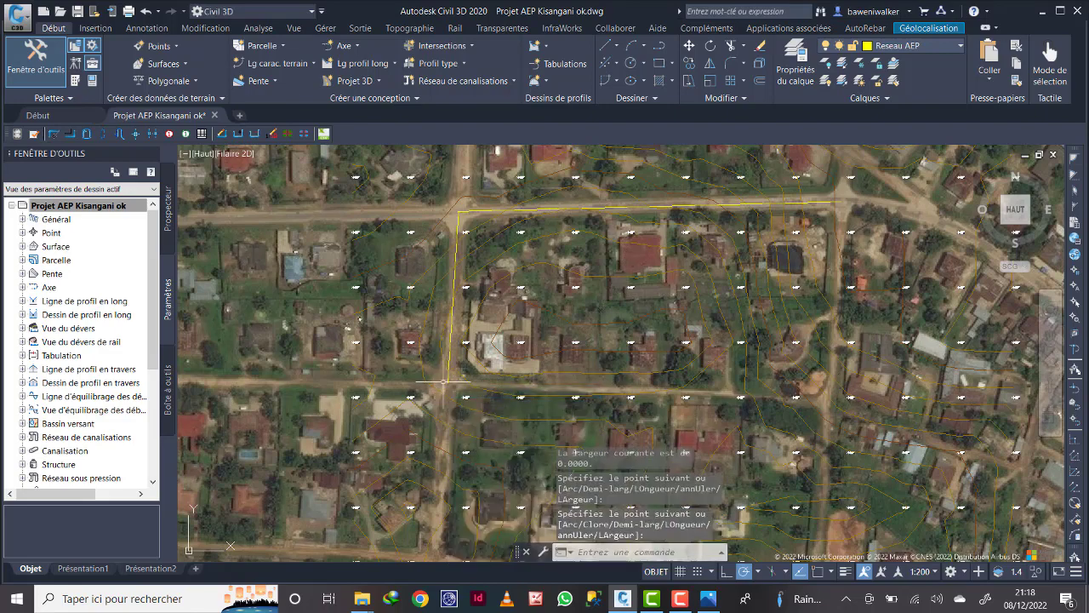
- Draw a polyline along the block's southern road, from the lower end of the western line to the eastern side road
right_click(467, 274)
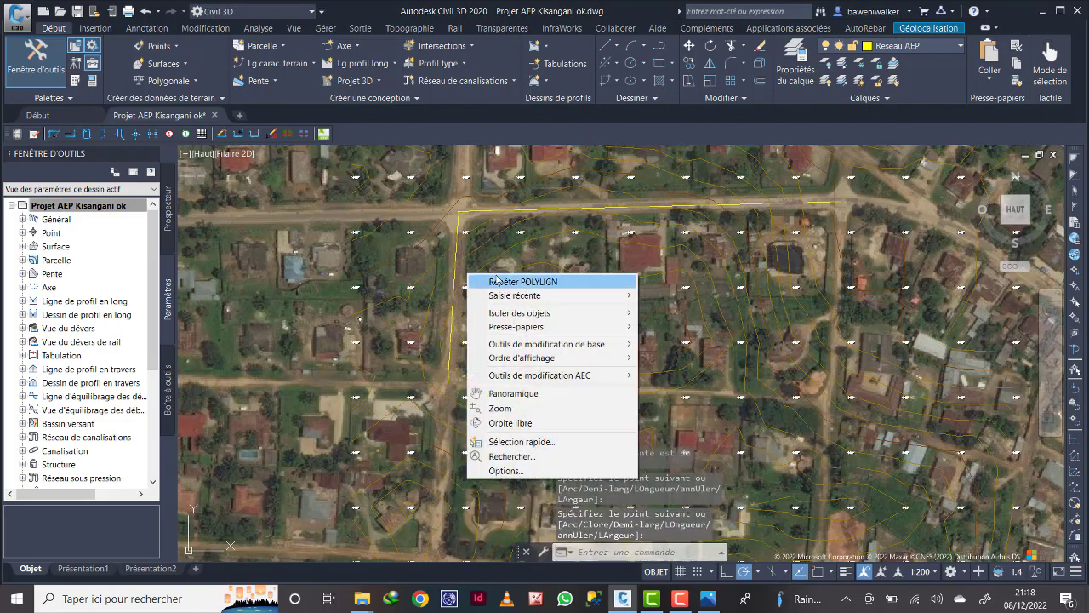
click(498, 281)
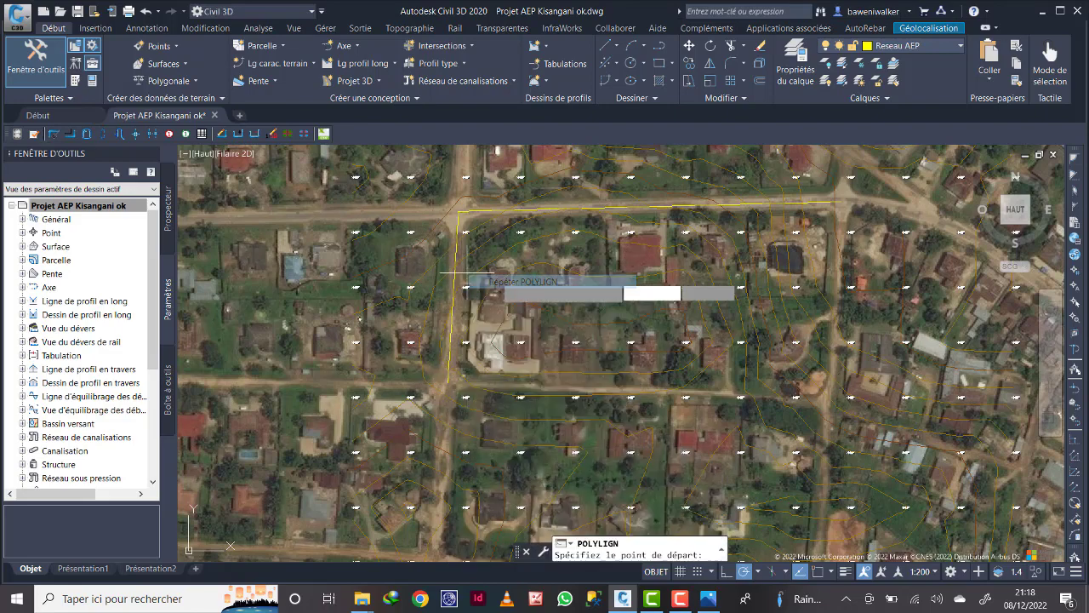
click(448, 369)
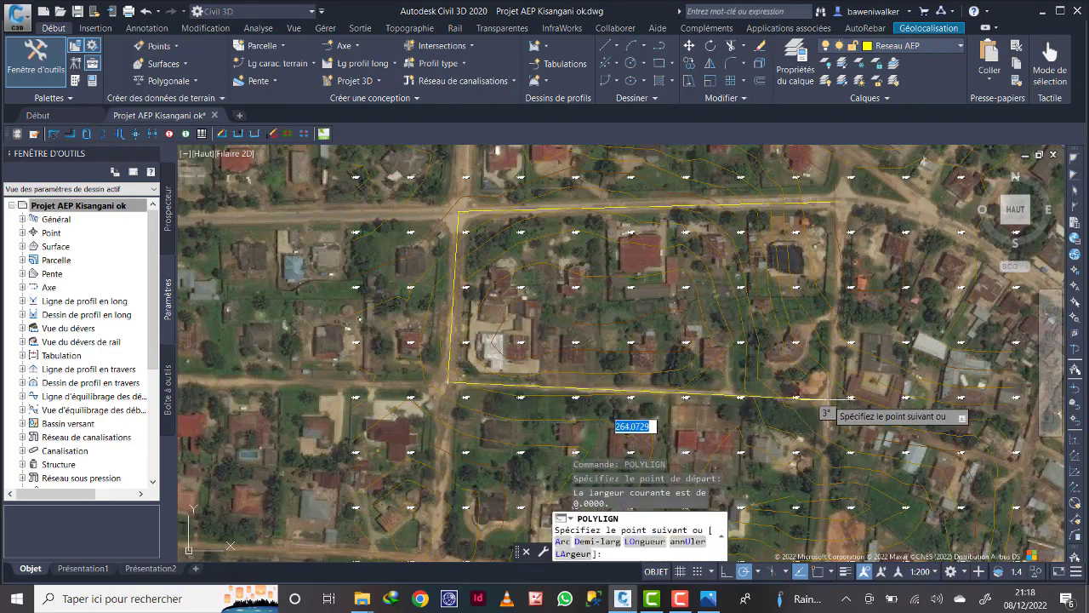
click(842, 397)
right_click(821, 398)
click(843, 408)
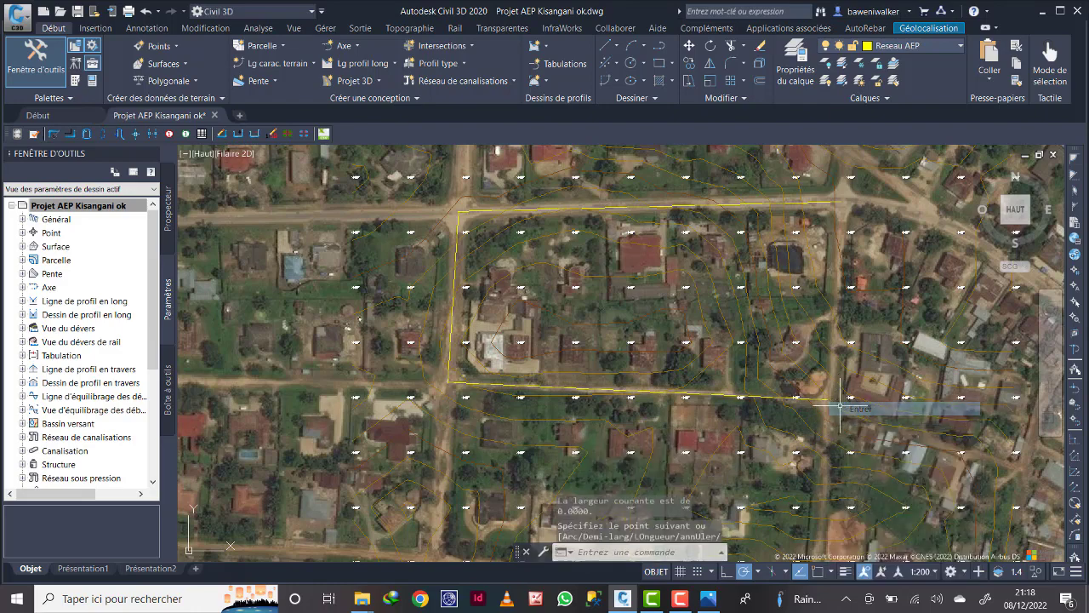
- Draw a polyline about 138 units long down the eastern side road, from the northern line's east end to the southern line's east end
right_click(871, 405)
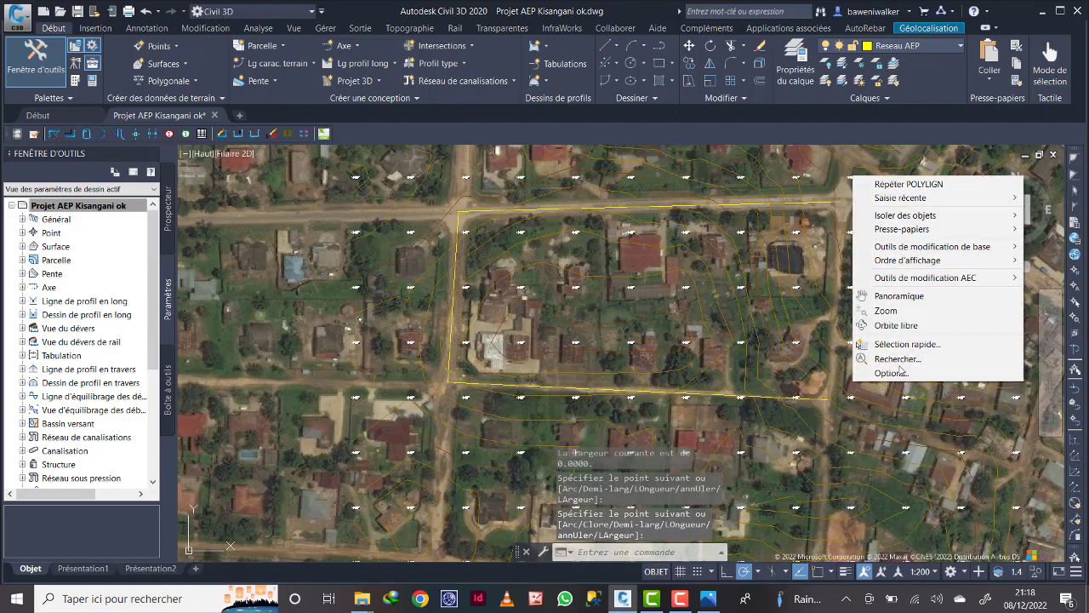
click(932, 185)
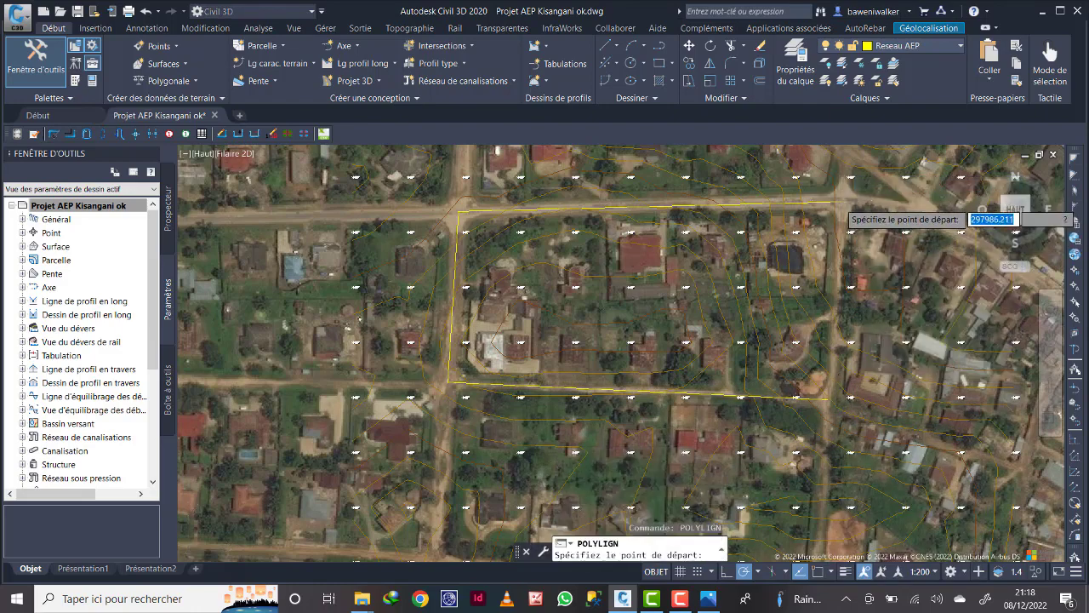
scroll(851, 220, up, 3)
click(848, 201)
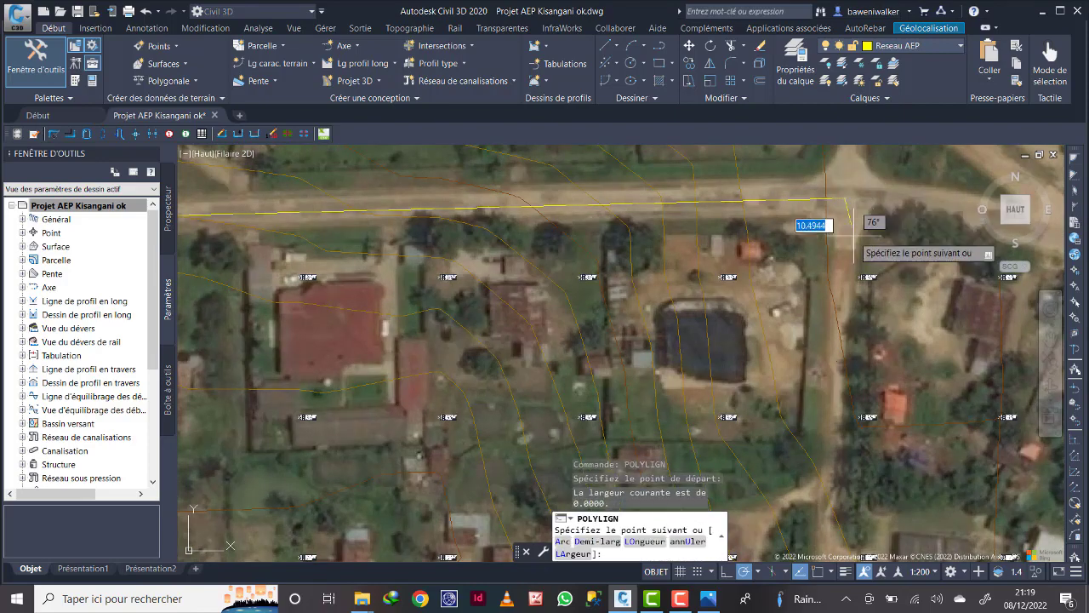
scroll(847, 357, down, 5)
scroll(834, 387, up, 5)
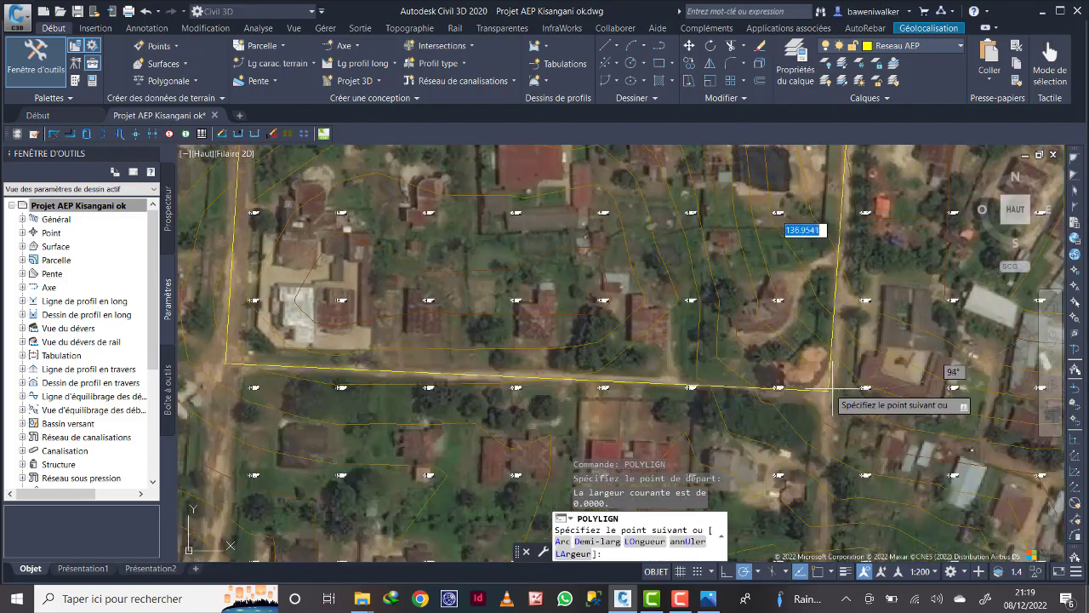
scroll(832, 389, up, 2)
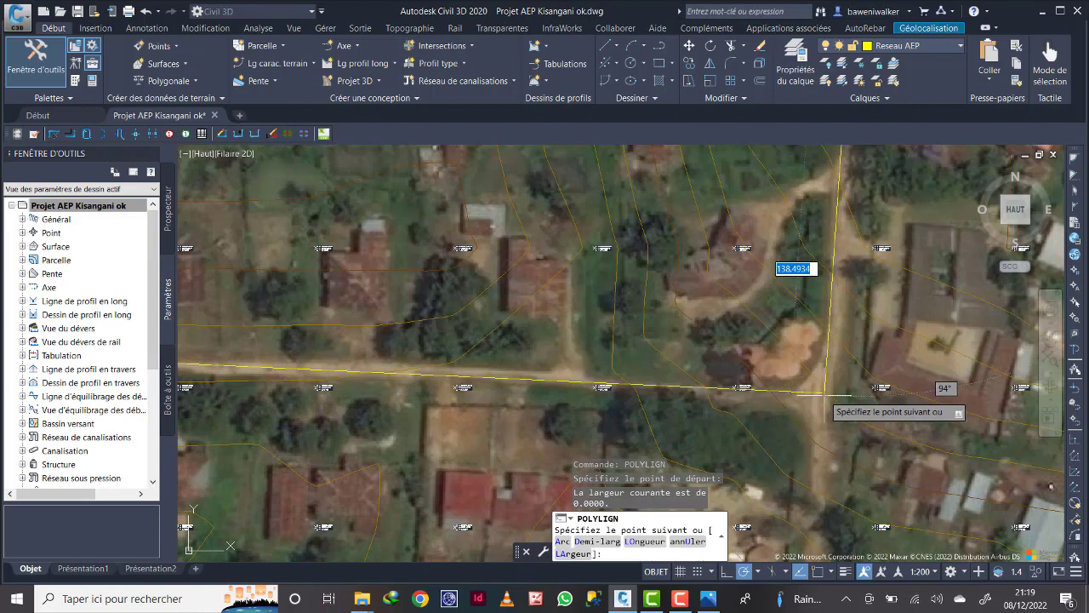
click(824, 393)
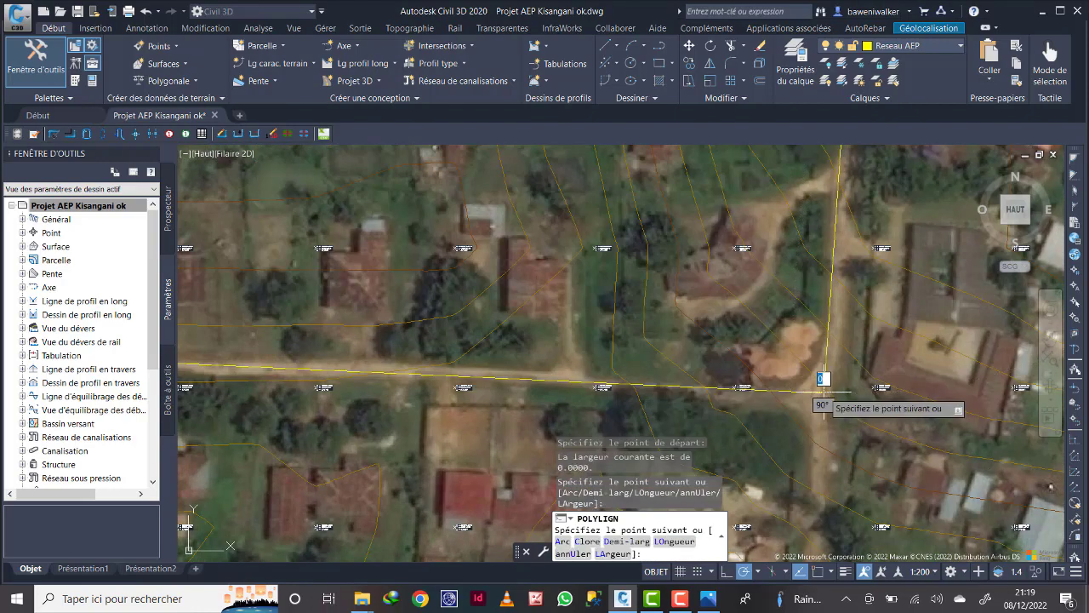
right_click(824, 392)
click(860, 401)
- Draw a polyline about 128 units long down the western side road, from the first block's southwest corner to the next junction south
scroll(706, 362, down, 6)
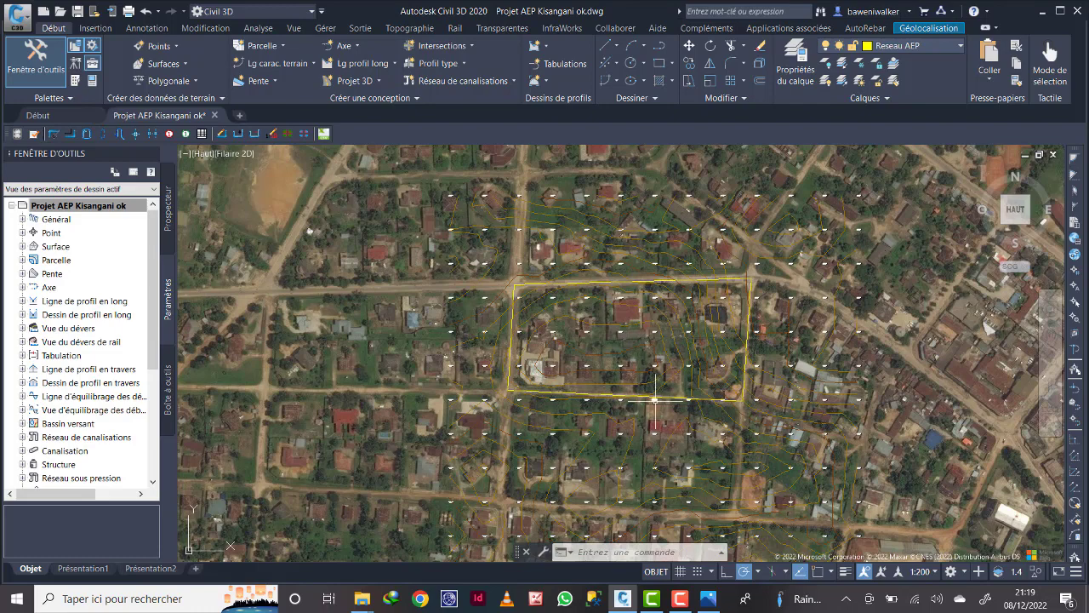
middle_drag(657, 401, 598, 302)
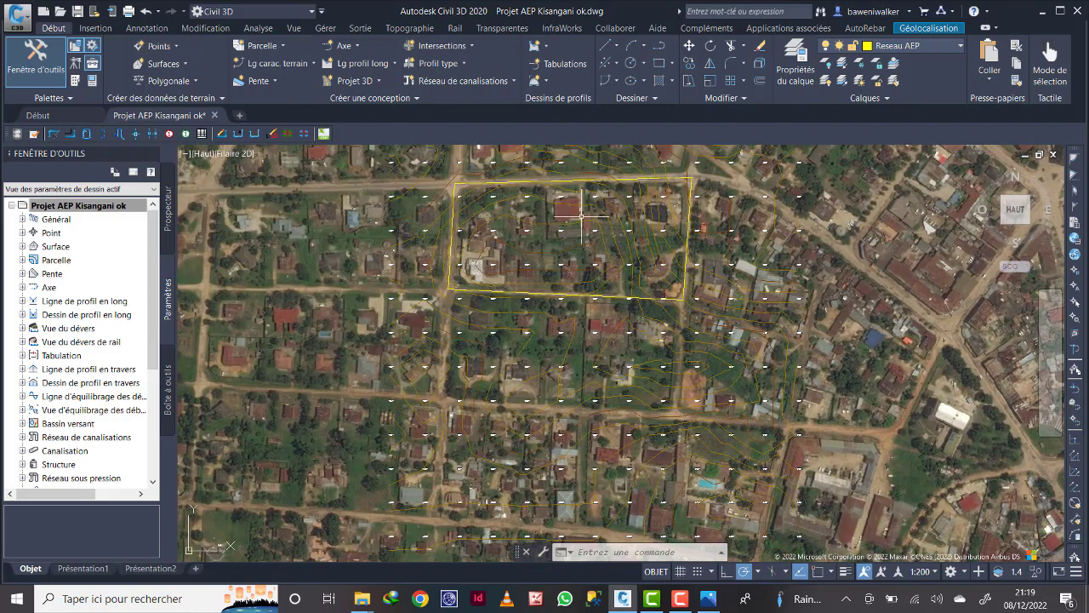
click(660, 51)
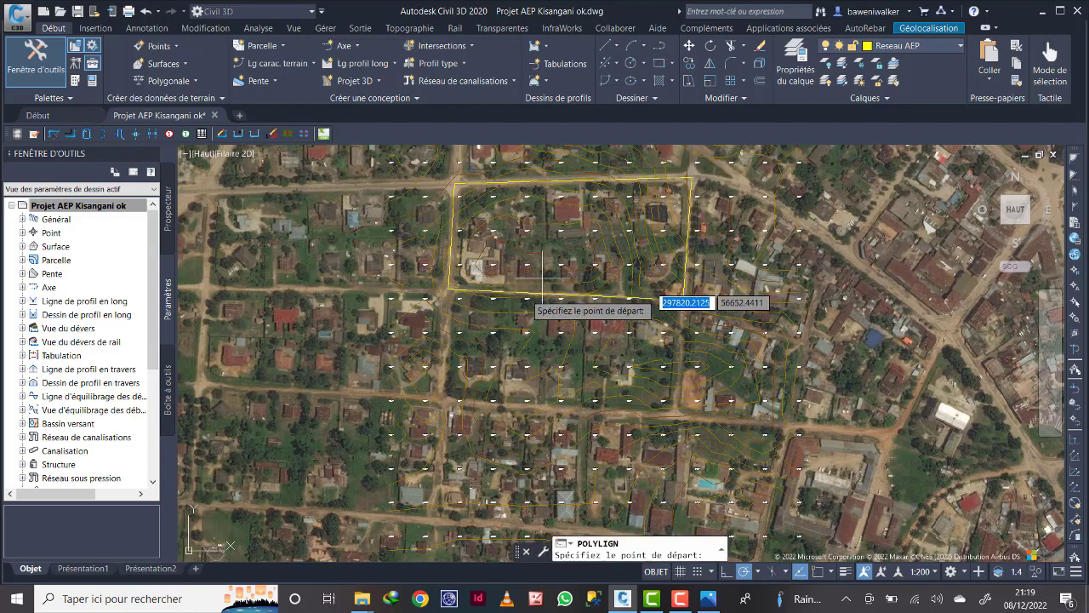
click(449, 291)
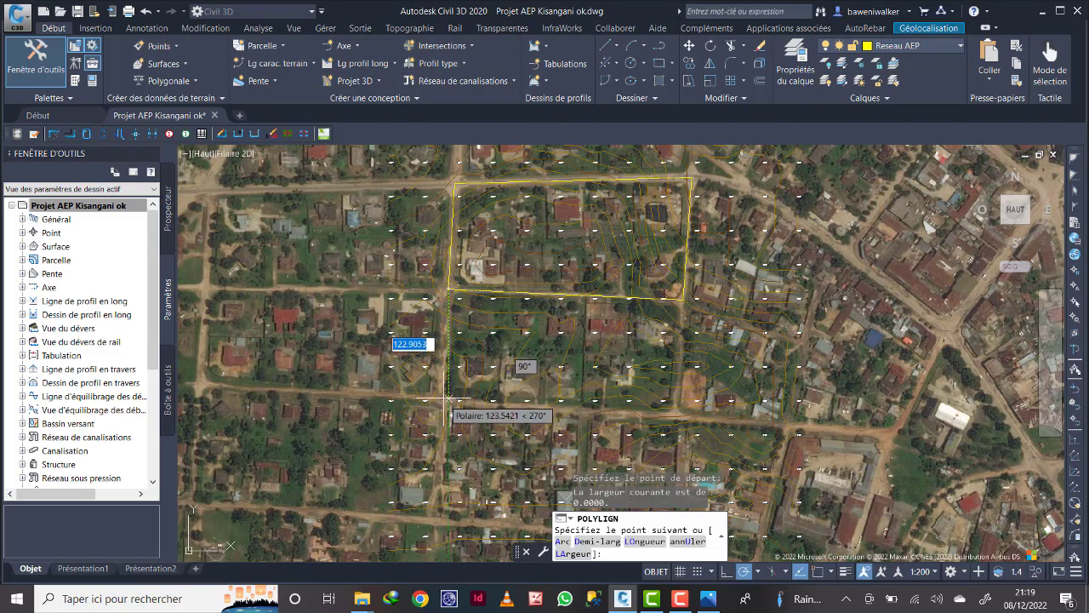
scroll(442, 400, up, 2)
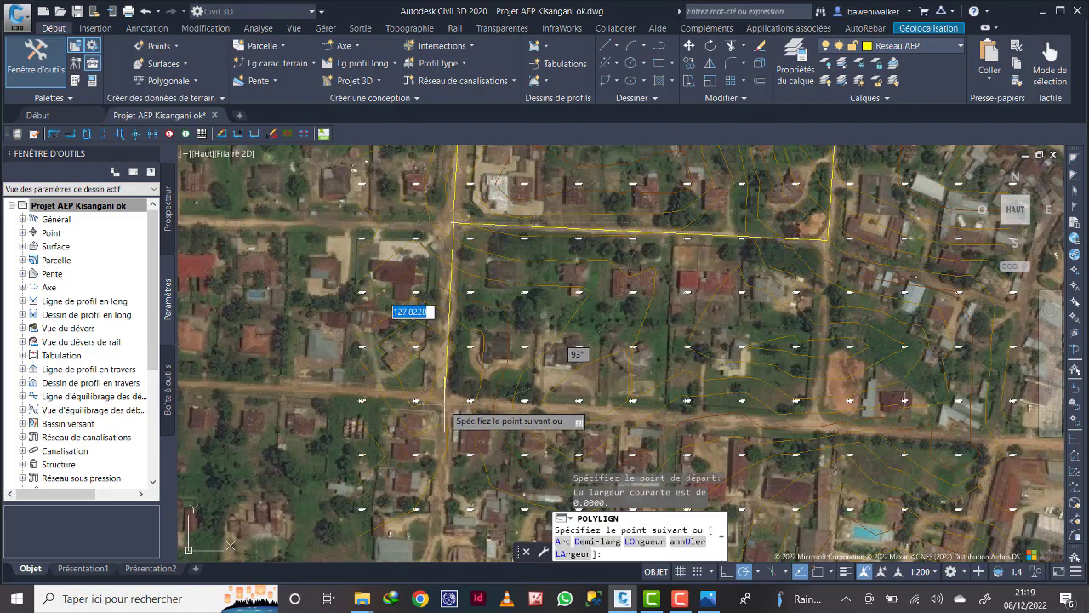
click(444, 398)
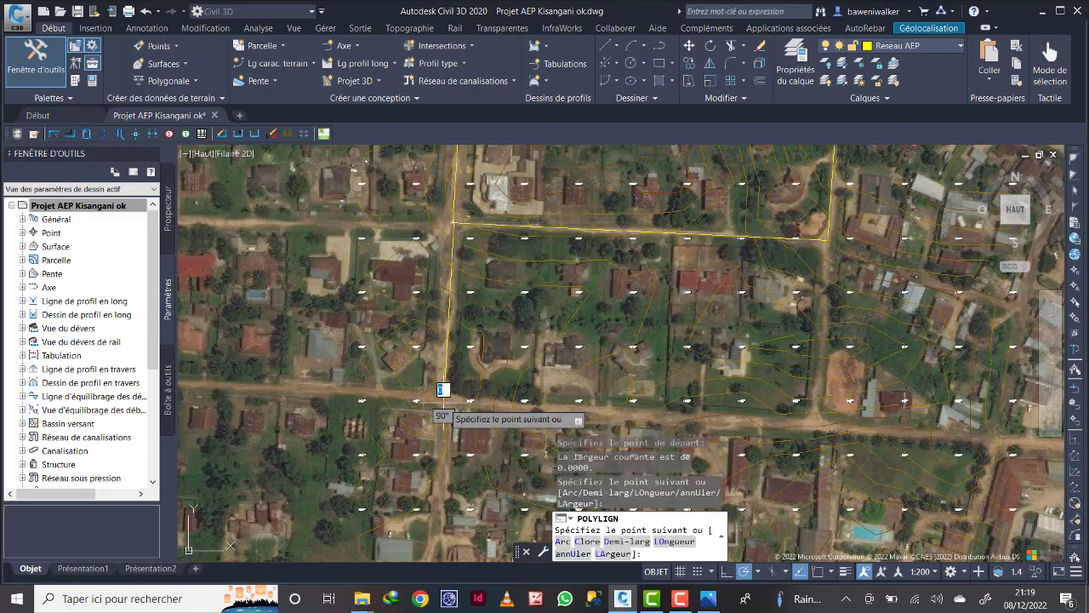
right_click(445, 404)
click(451, 411)
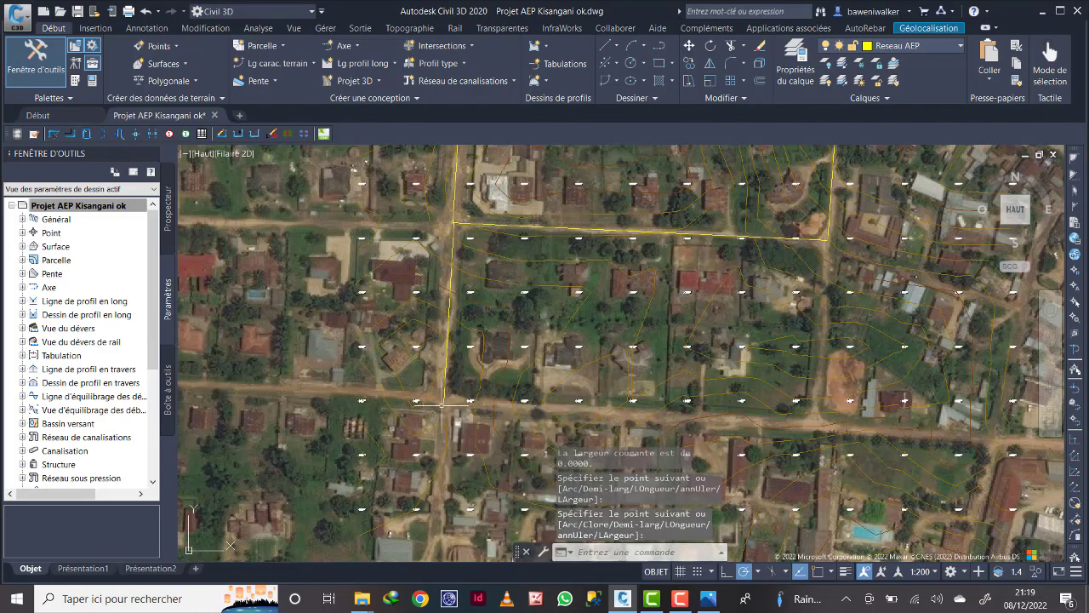
- Draw a polyline down the eastern side road, from the first block's southeast corner to the next east-west road south
right_click(441, 404)
click(468, 209)
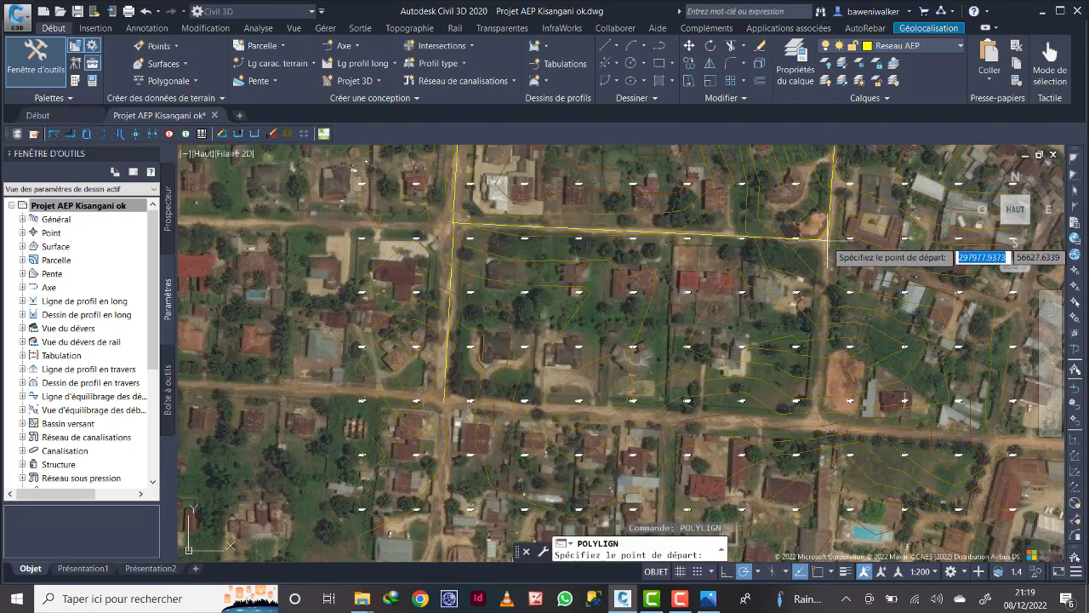
click(829, 242)
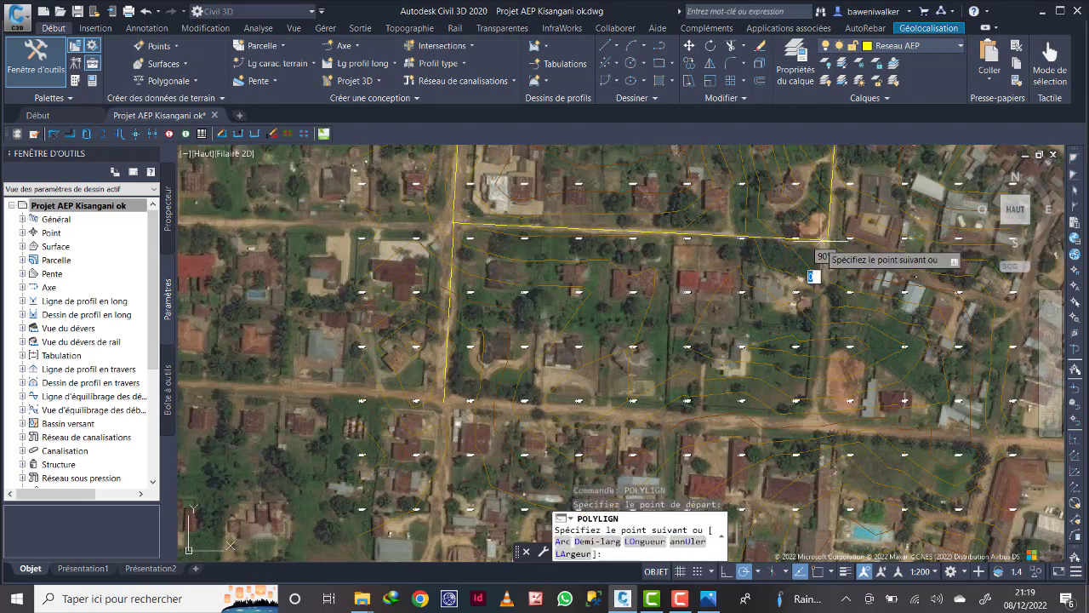
click(816, 426)
right_click(816, 425)
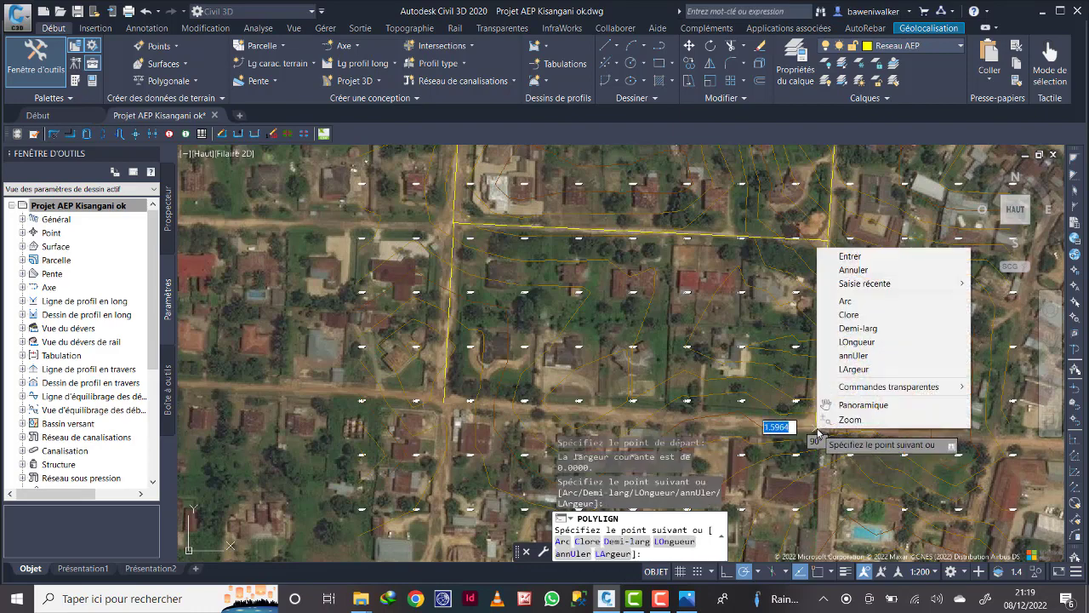
click(855, 258)
- Draw a polyline about 263 units long along the second block's southern road, joining the lower ends of the western and eastern lines
scroll(774, 432, down, 3)
middle_drag(783, 406, 754, 316)
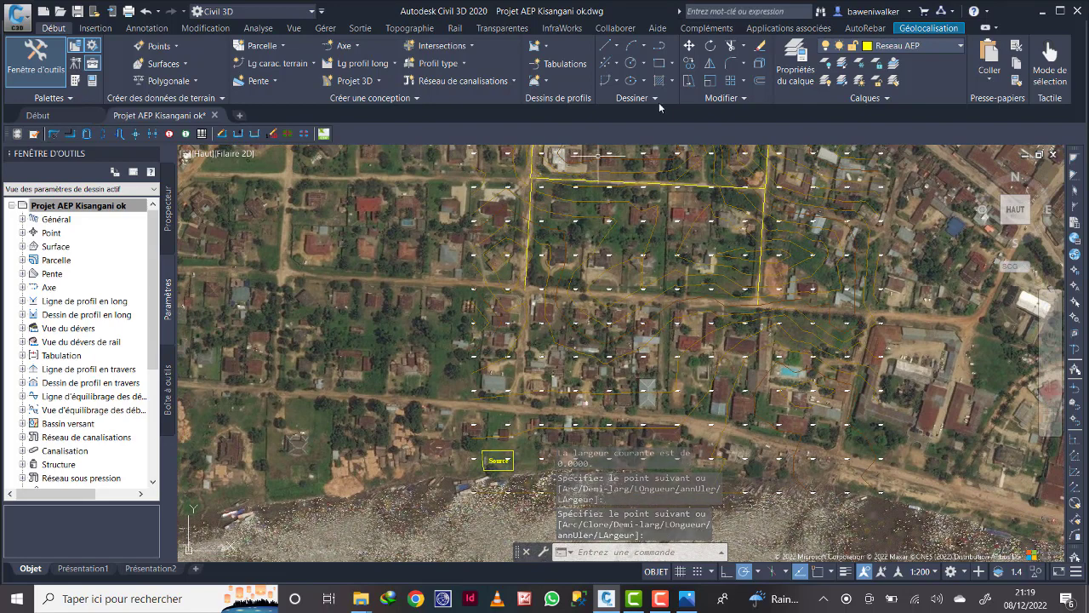
click(660, 47)
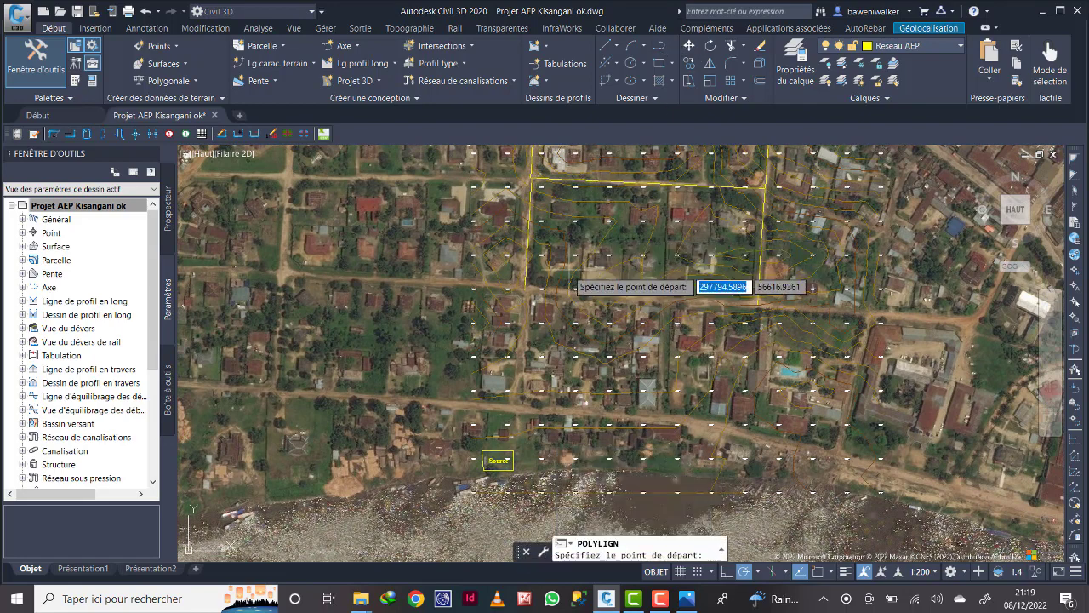
click(526, 290)
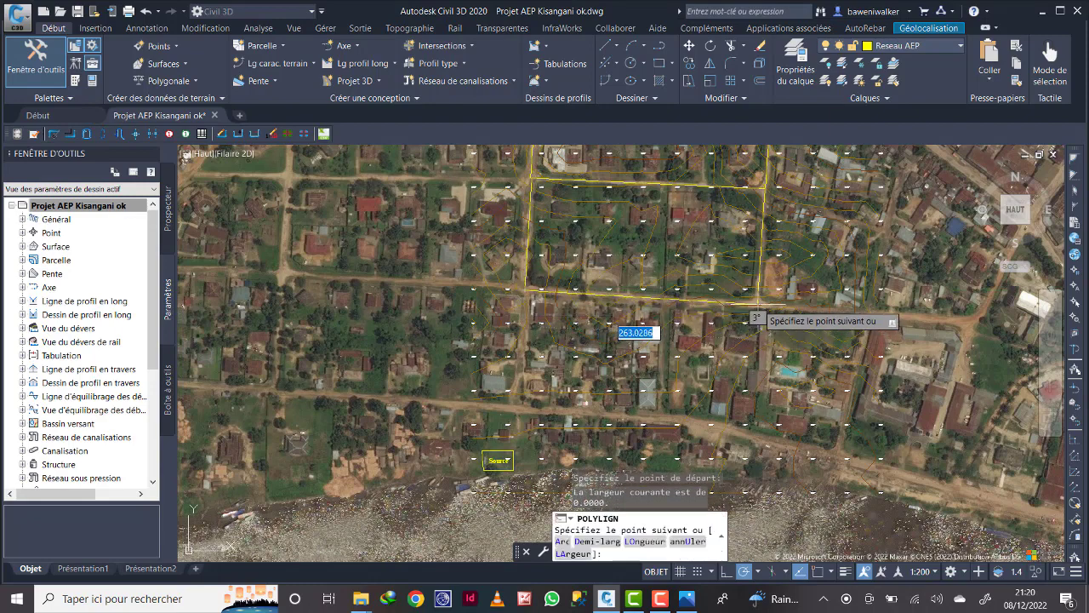
click(755, 305)
right_click(757, 303)
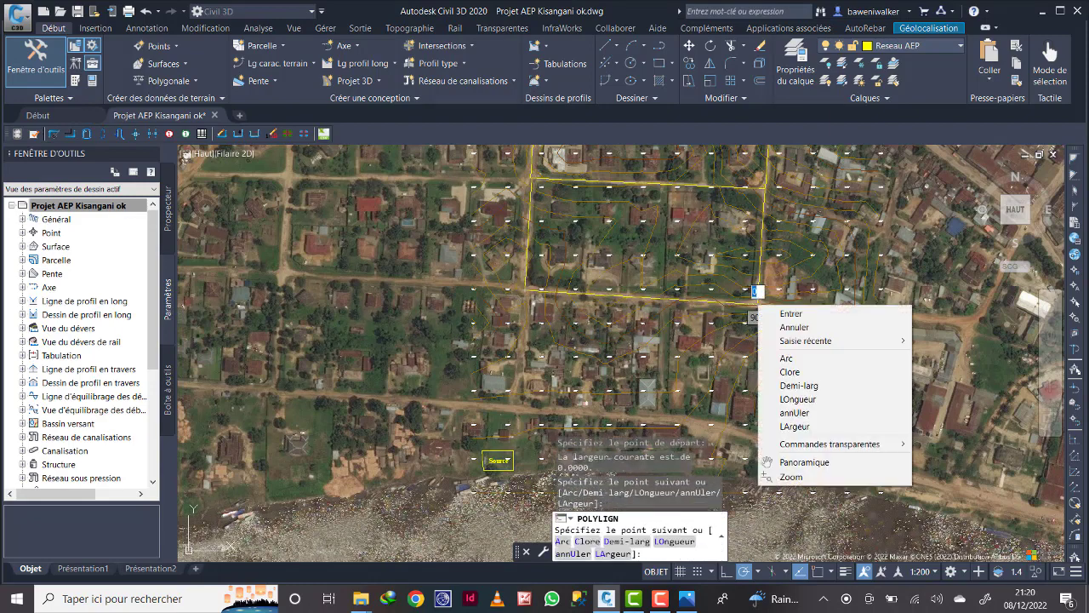
click(779, 314)
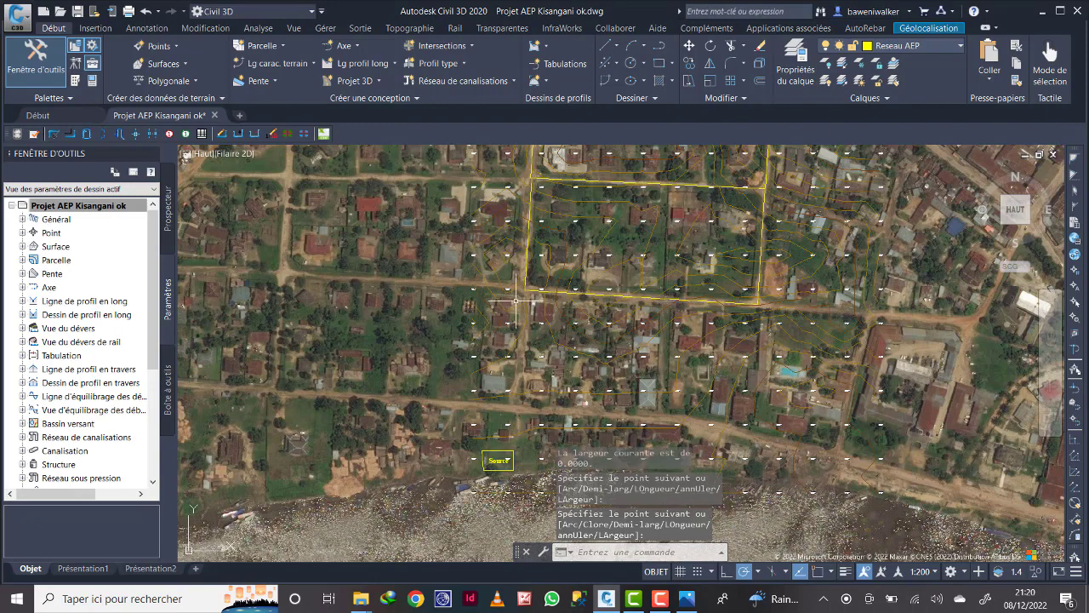
- Draw a polyline down the western side road, from the second block's southwest corner to the riverside road junction near the Source
click(659, 46)
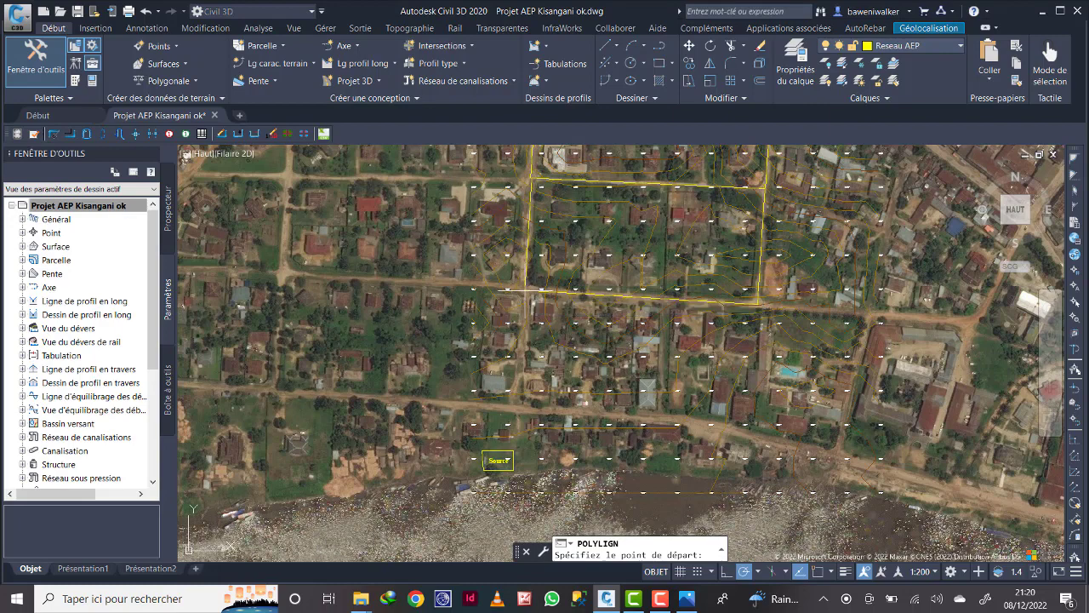
click(522, 291)
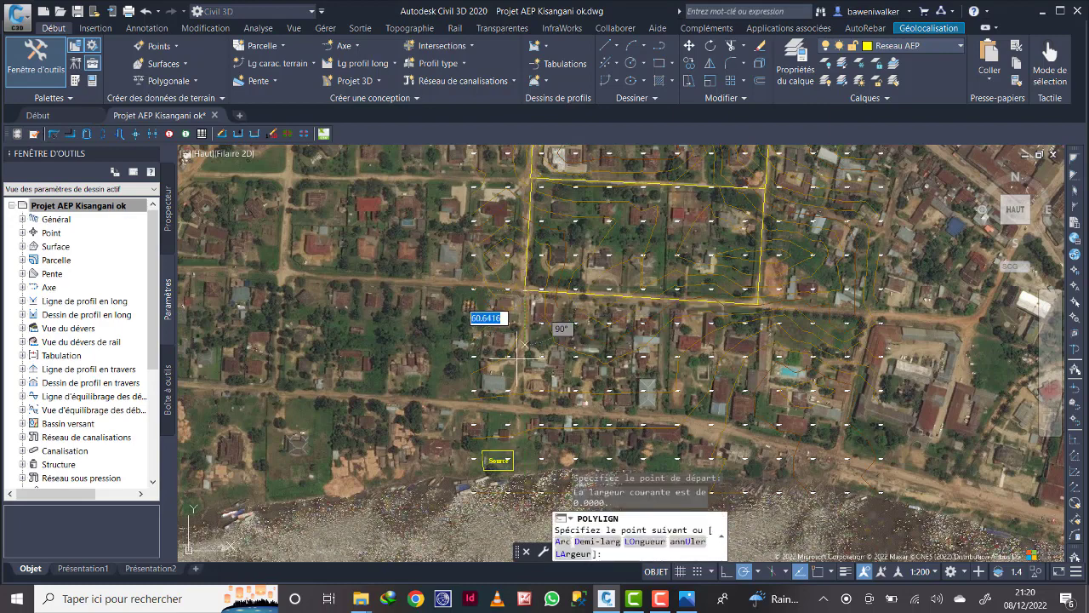
right_click(520, 417)
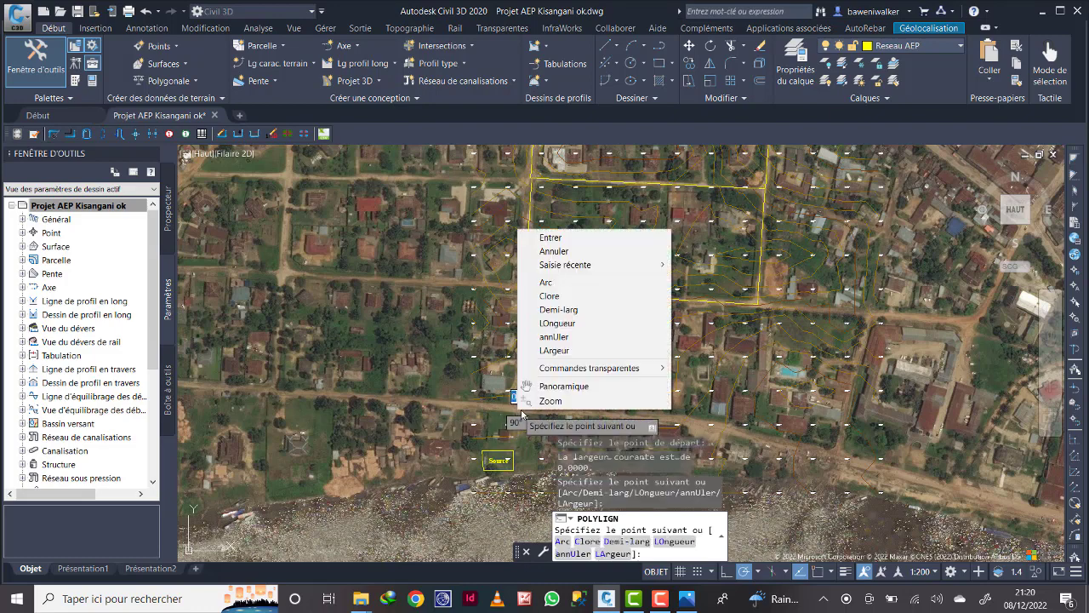
click(568, 250)
- Draw a polyline about 275 units long along the riverside road, from the western line's lower end east to below the second block's southeast corner
scroll(641, 272, down, 4)
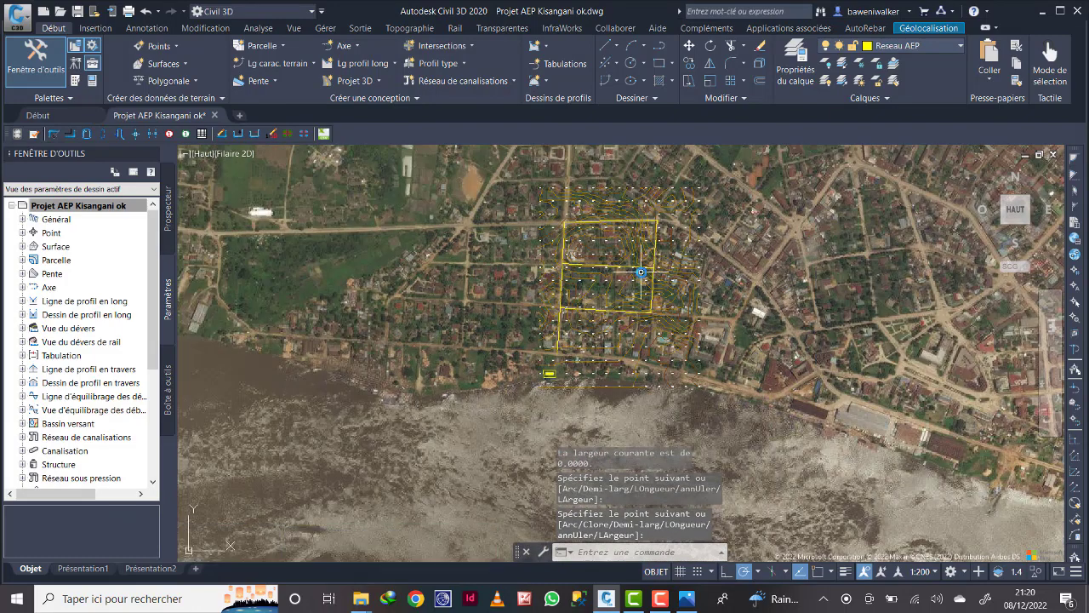
scroll(641, 272, up, 2)
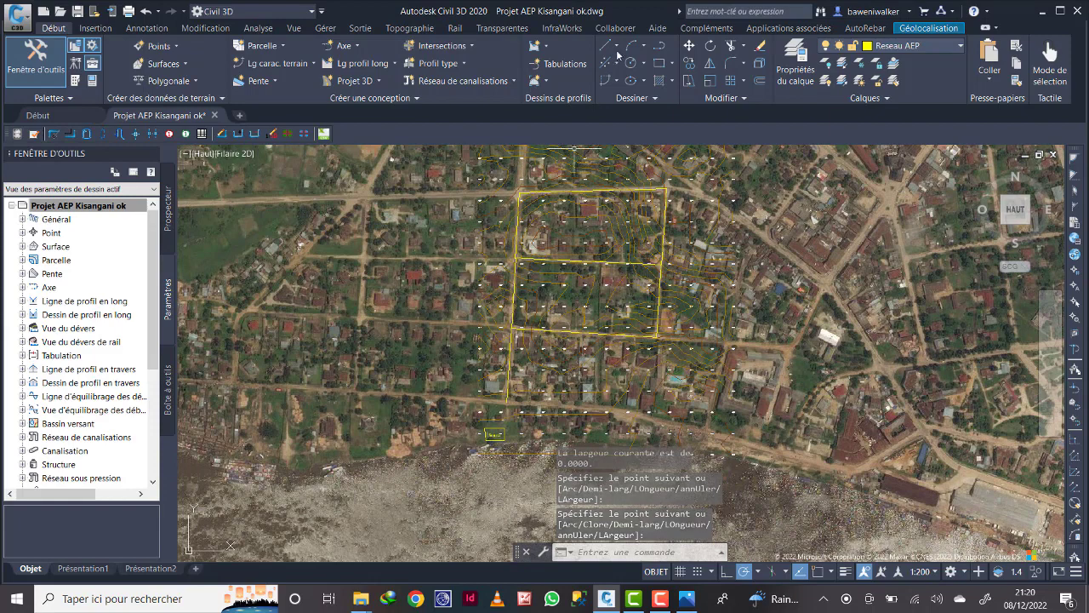
click(660, 48)
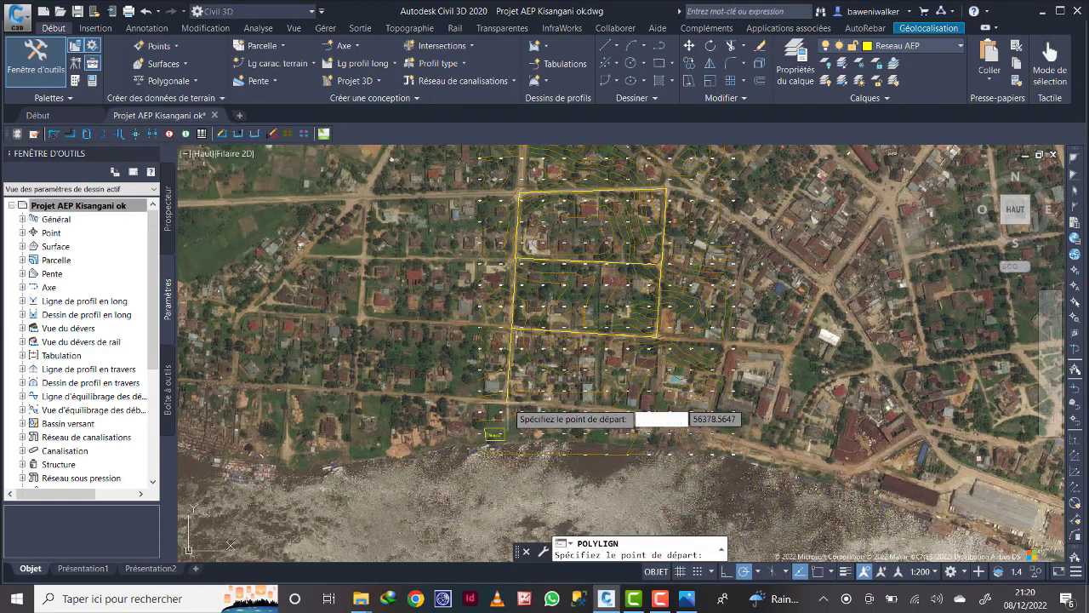
click(508, 403)
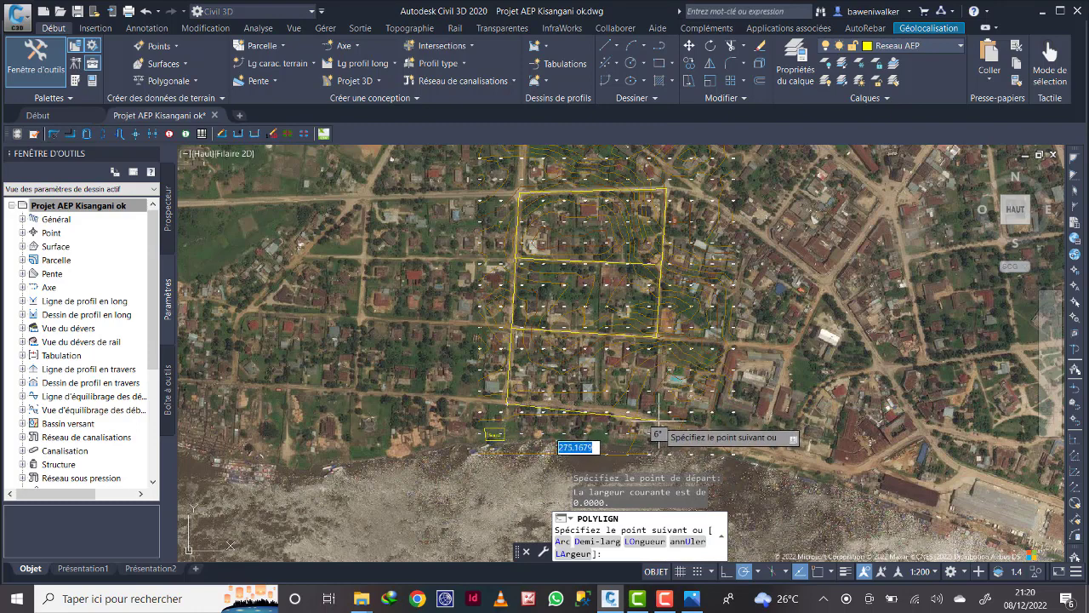
click(655, 419)
right_click(657, 419)
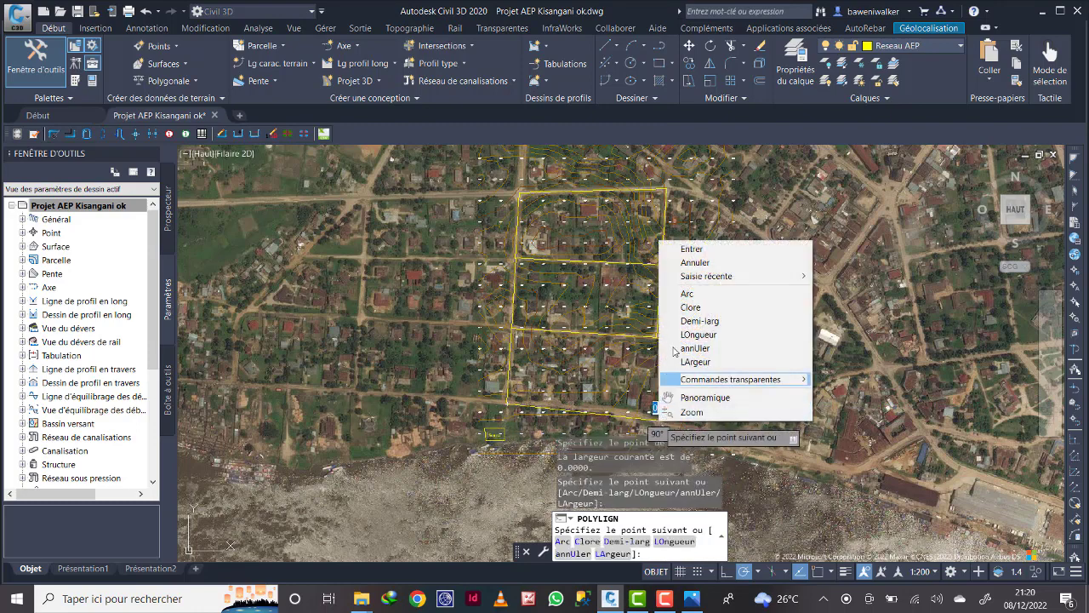
click(689, 247)
- Draw a polyline from the second block's southeast corner straight south to the east end of the riverside road line
scroll(648, 407, up, 2)
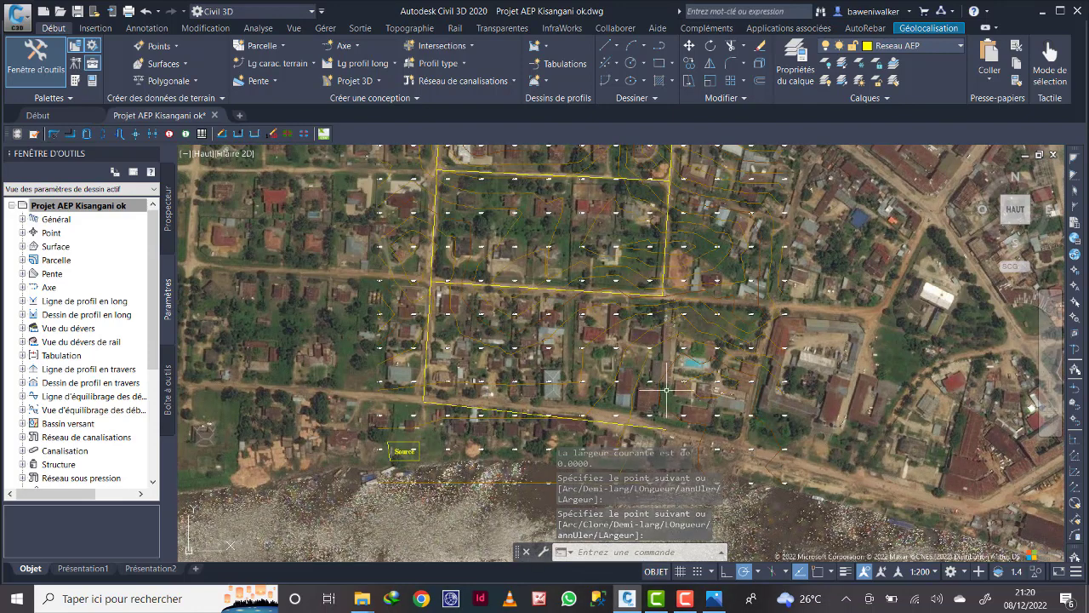
click(662, 45)
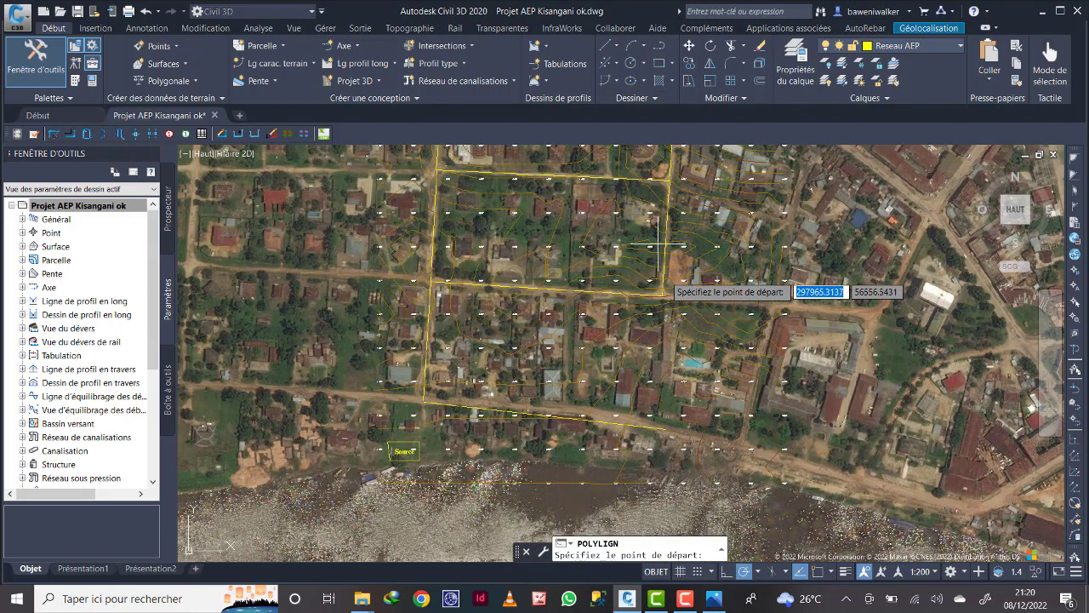
click(661, 295)
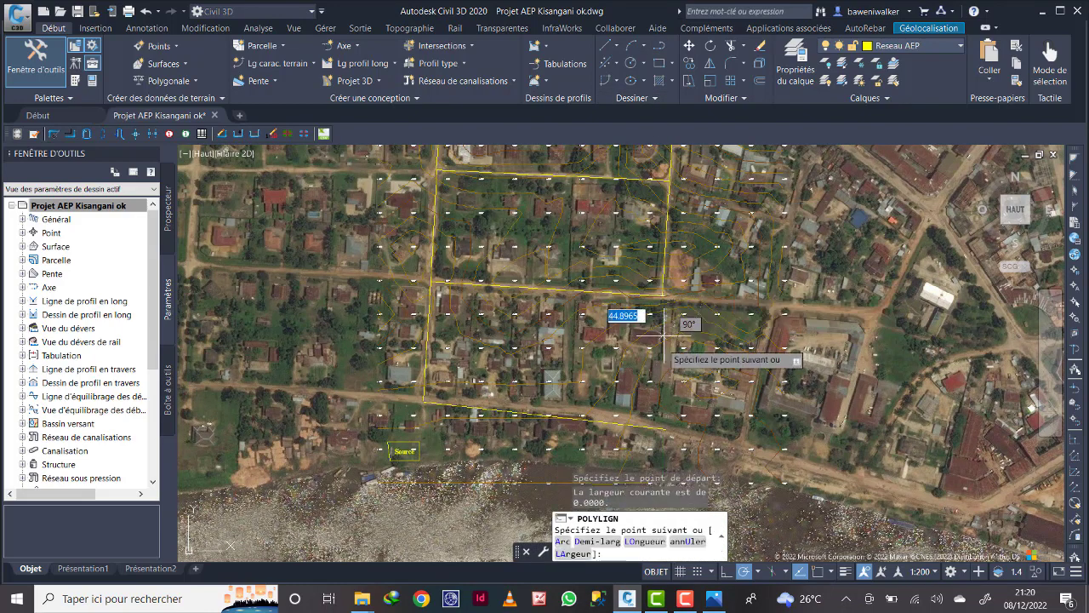
click(663, 426)
right_click(664, 429)
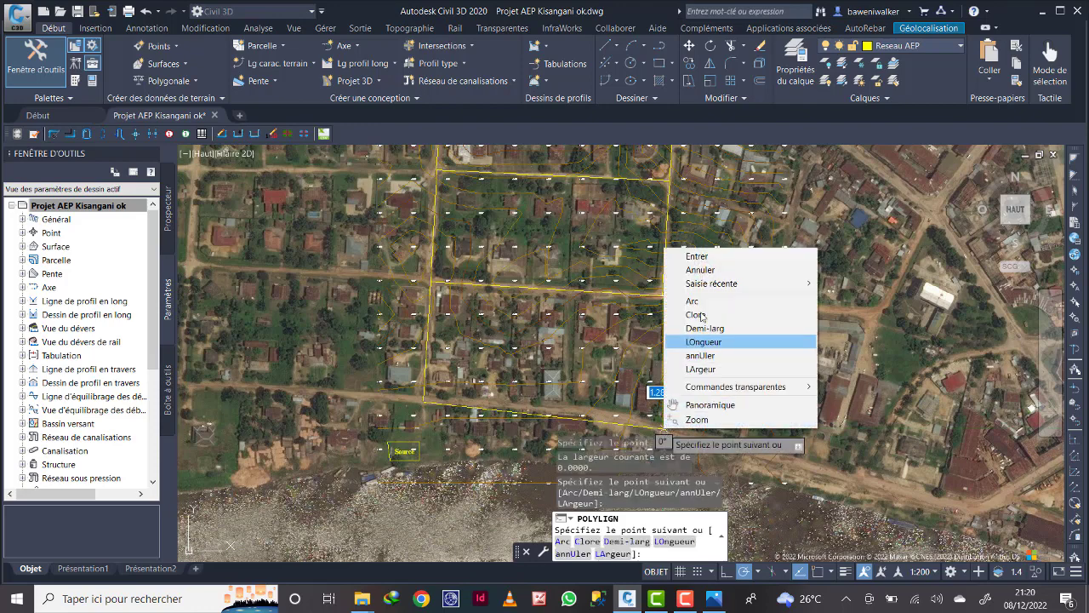
click(680, 255)
scroll(706, 374, down, 2)
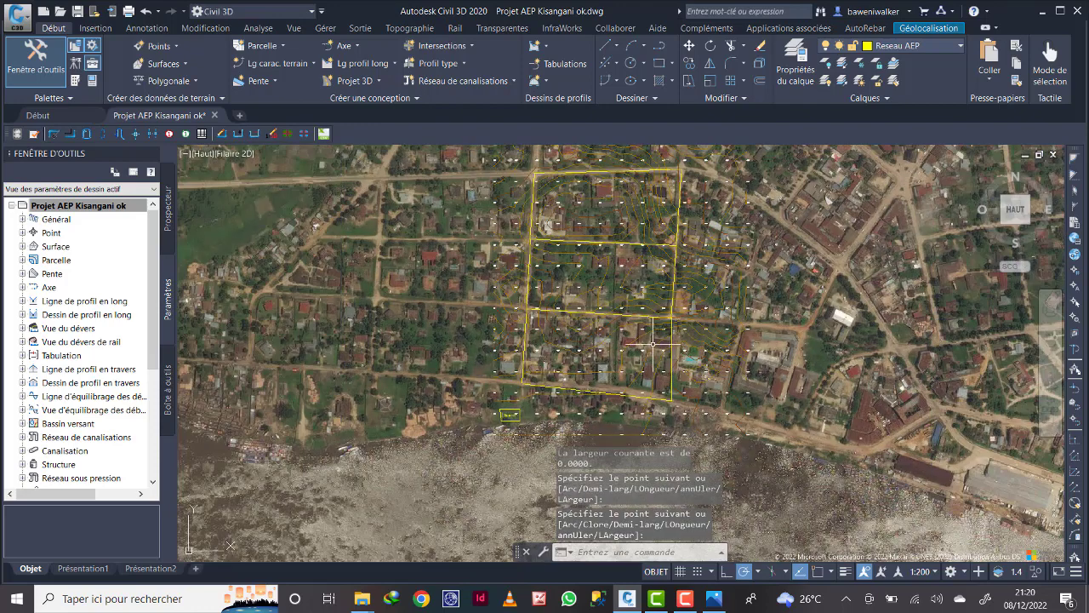
scroll(653, 343, up, 2)
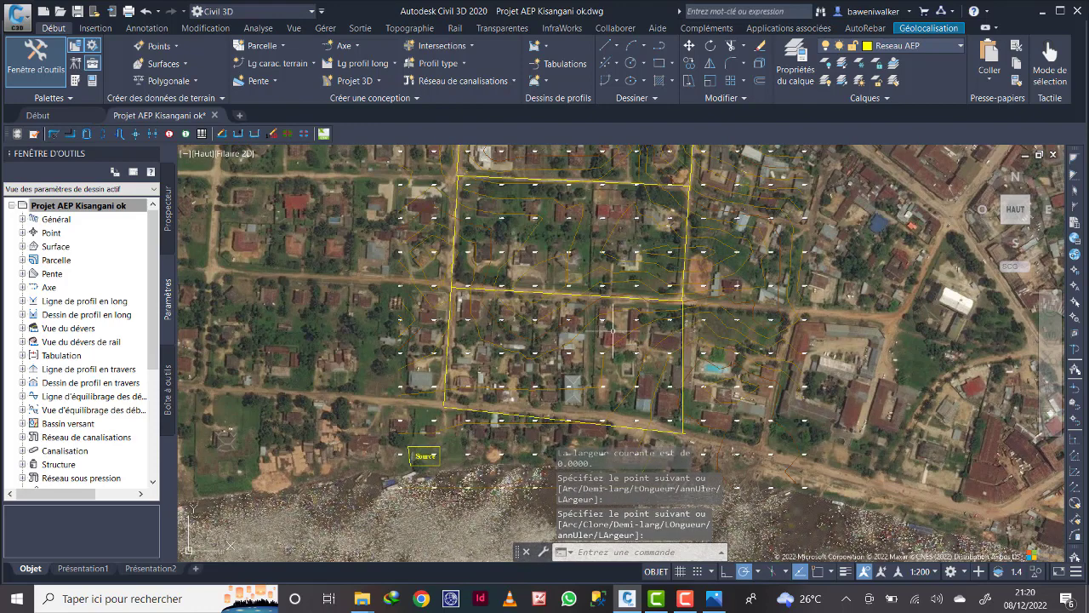
- Draw a polyline about 145 units long straight south across the lowest block, from its northern road line to the riverside road line
click(658, 47)
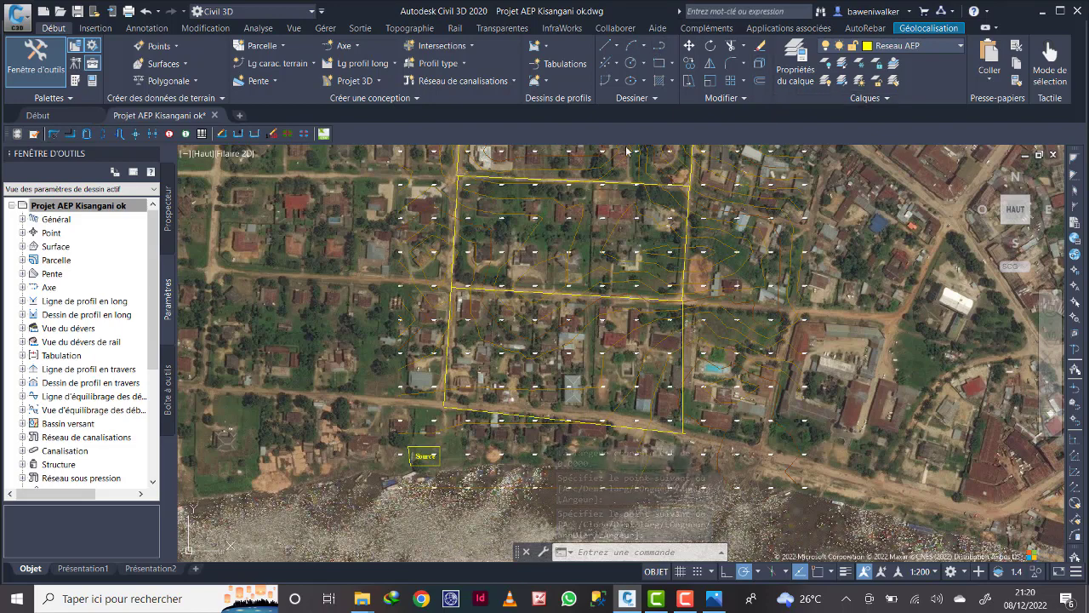
click(592, 294)
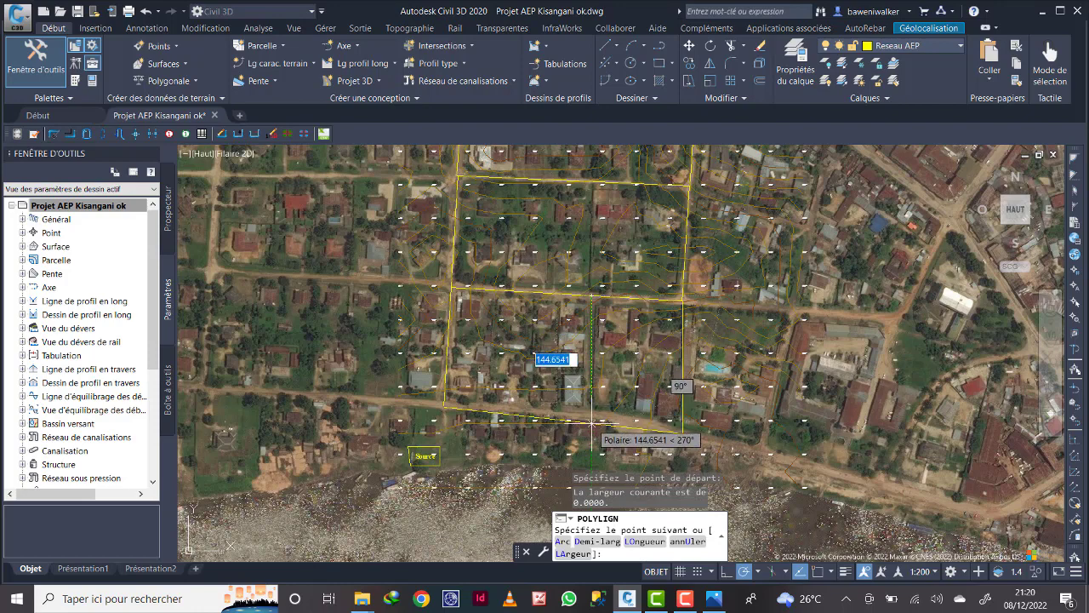
click(592, 423)
right_click(593, 416)
click(643, 243)
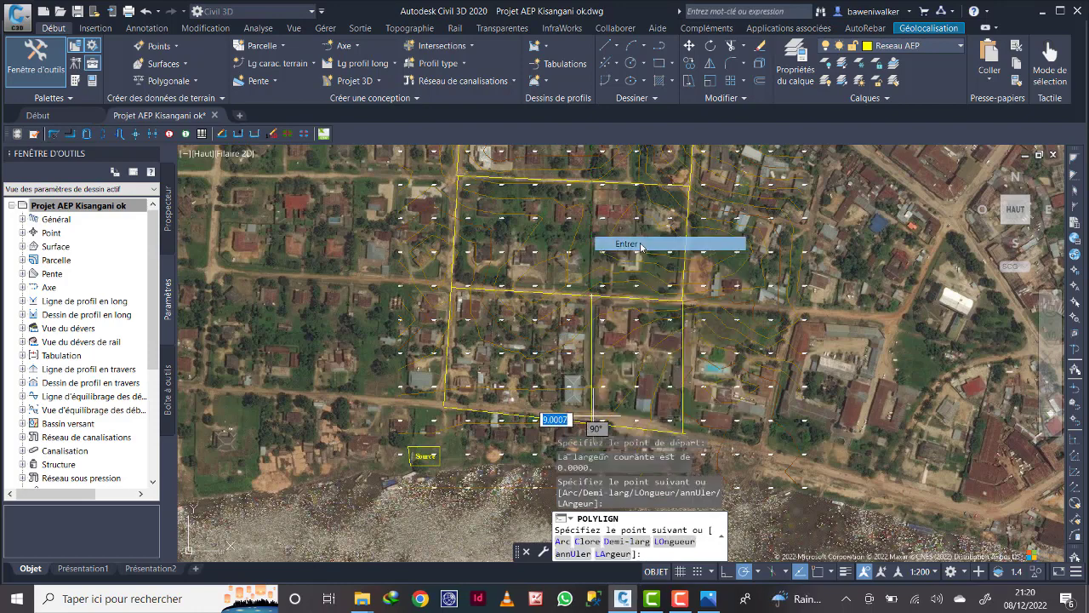
scroll(660, 289, down, 5)
scroll(661, 289, up, 3)
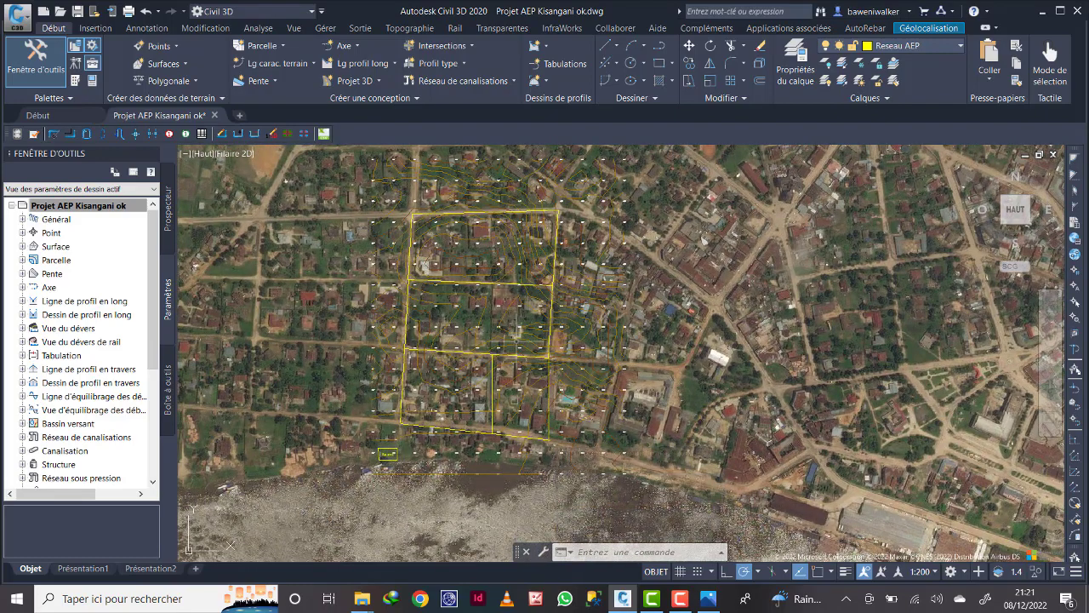
scroll(469, 307, up, 2)
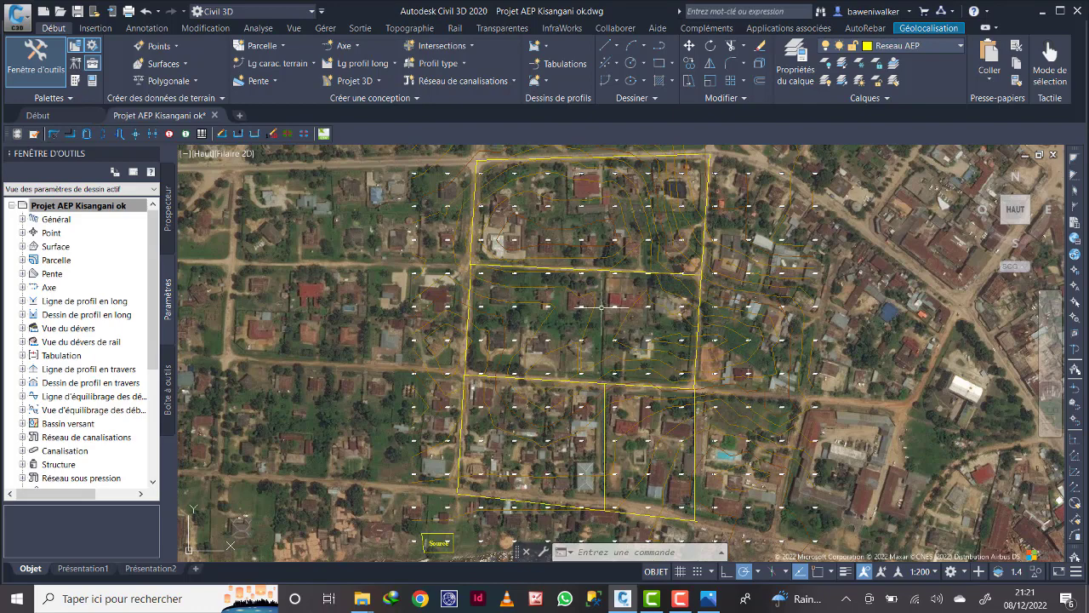
scroll(603, 320, down, 2)
scroll(625, 278, up, 2)
middle_drag(626, 278, 601, 256)
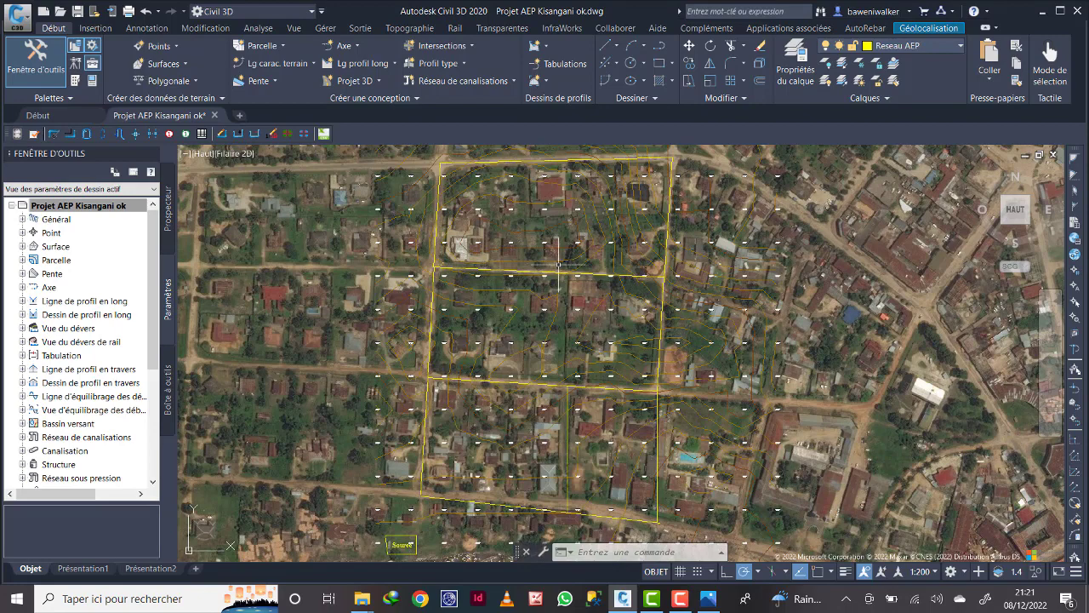
middle_drag(553, 246, 545, 254)
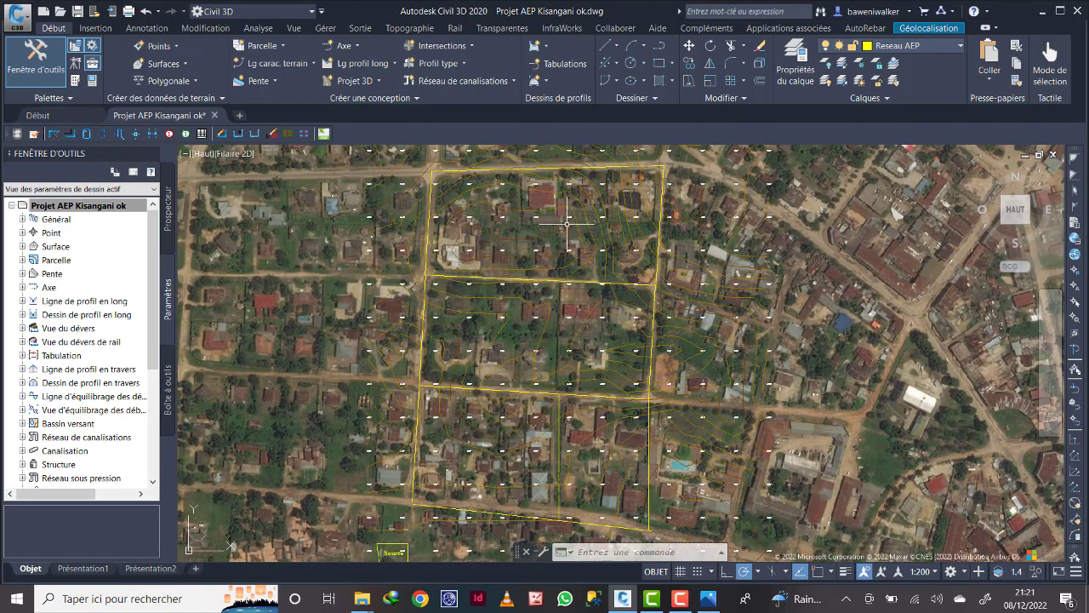
- Draw a small circle with a radius of about 0.1 units at the network's northeast corner
click(630, 67)
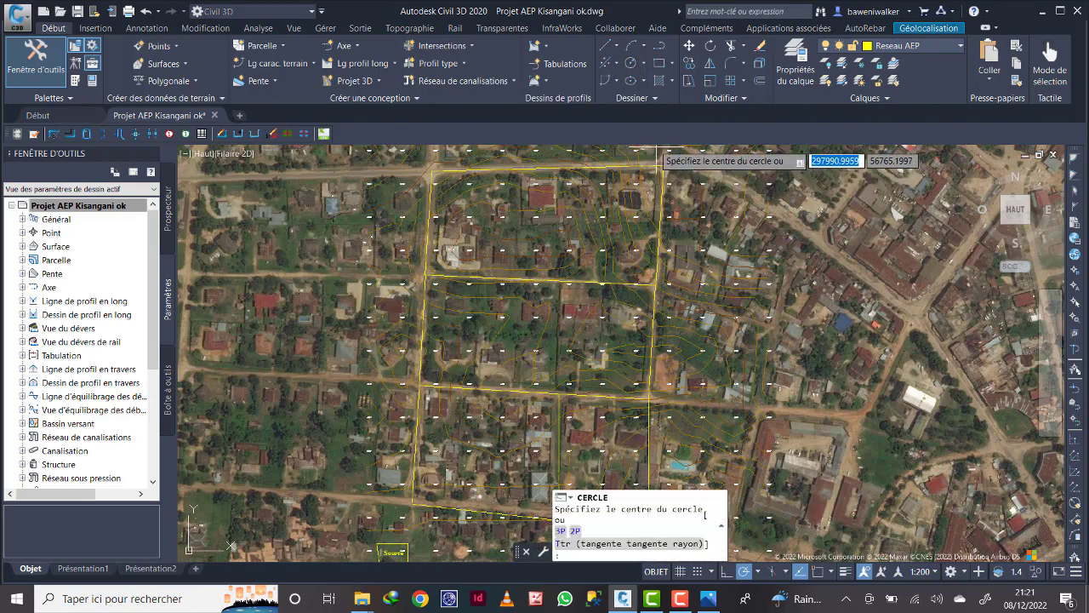
scroll(672, 173, up, 5)
scroll(689, 236, up, 4)
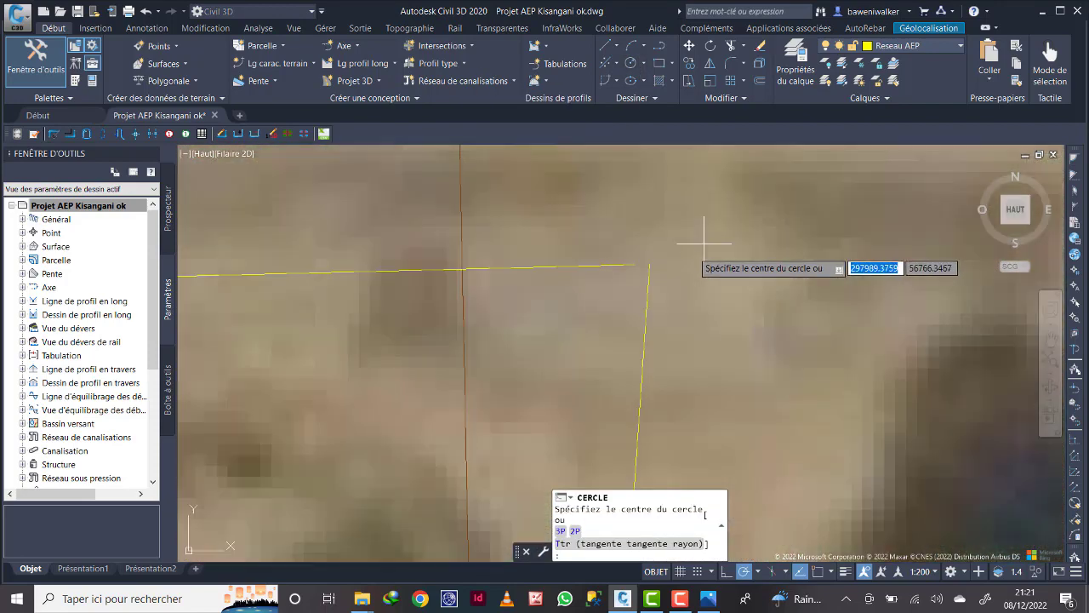
click(648, 266)
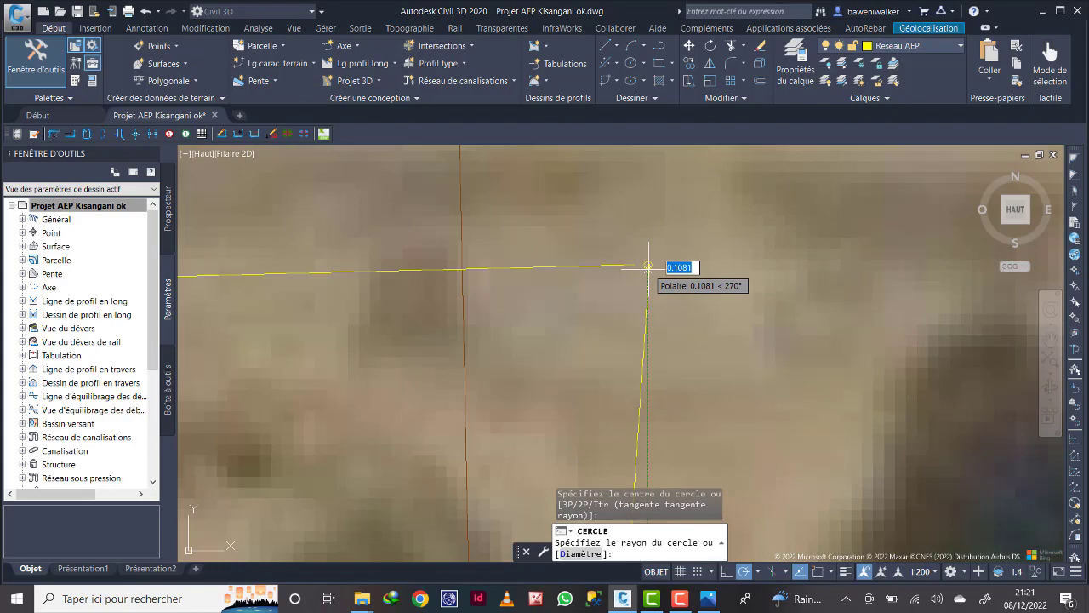
key(Escape)
scroll(639, 256, down, 5)
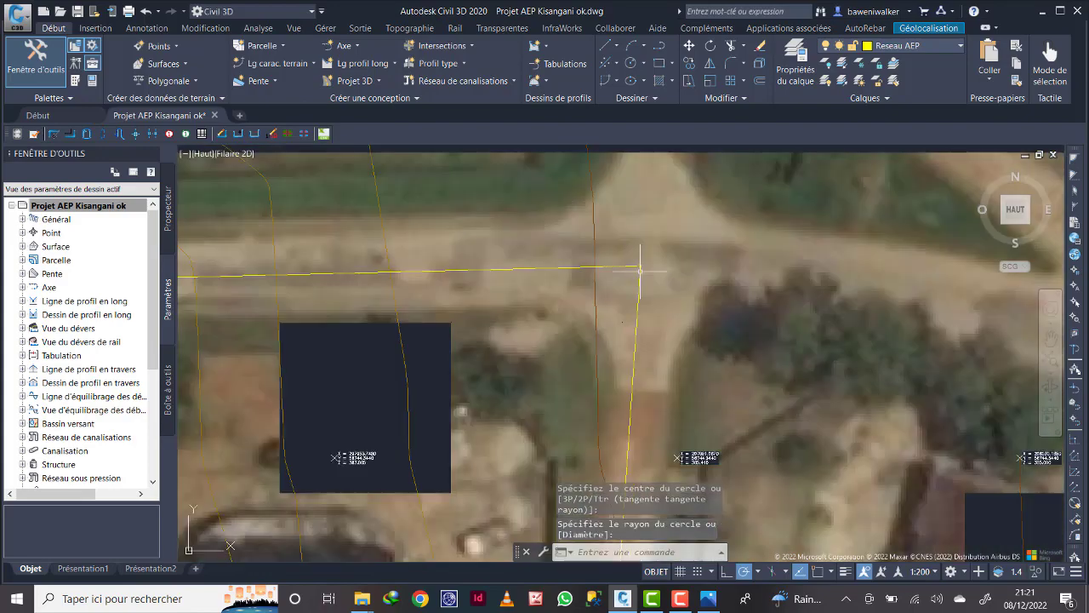
scroll(666, 323, down, 8)
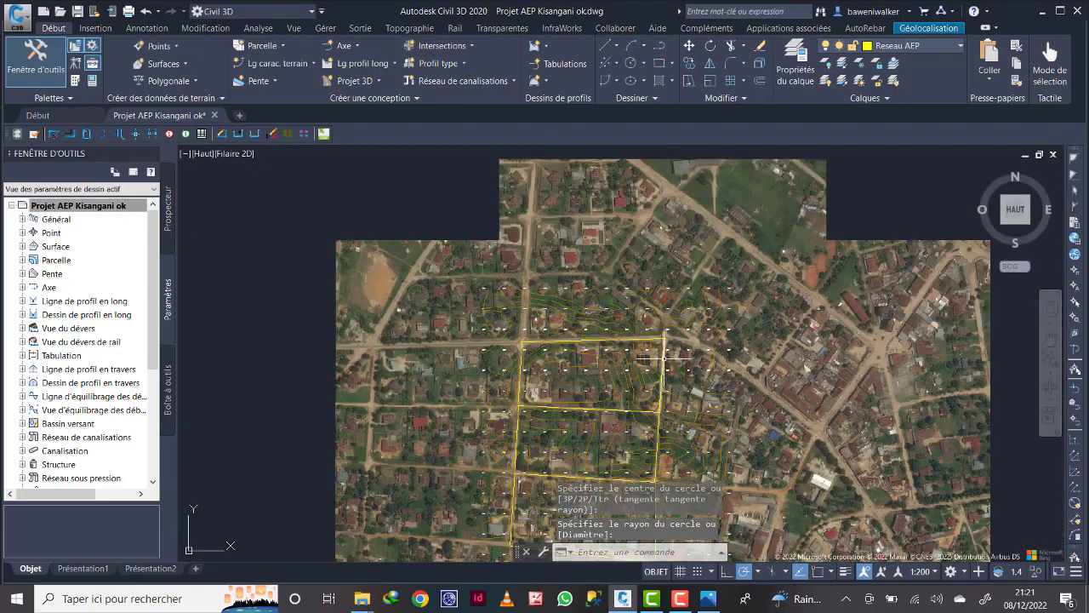
middle_drag(664, 357, 659, 313)
scroll(640, 269, up, 10)
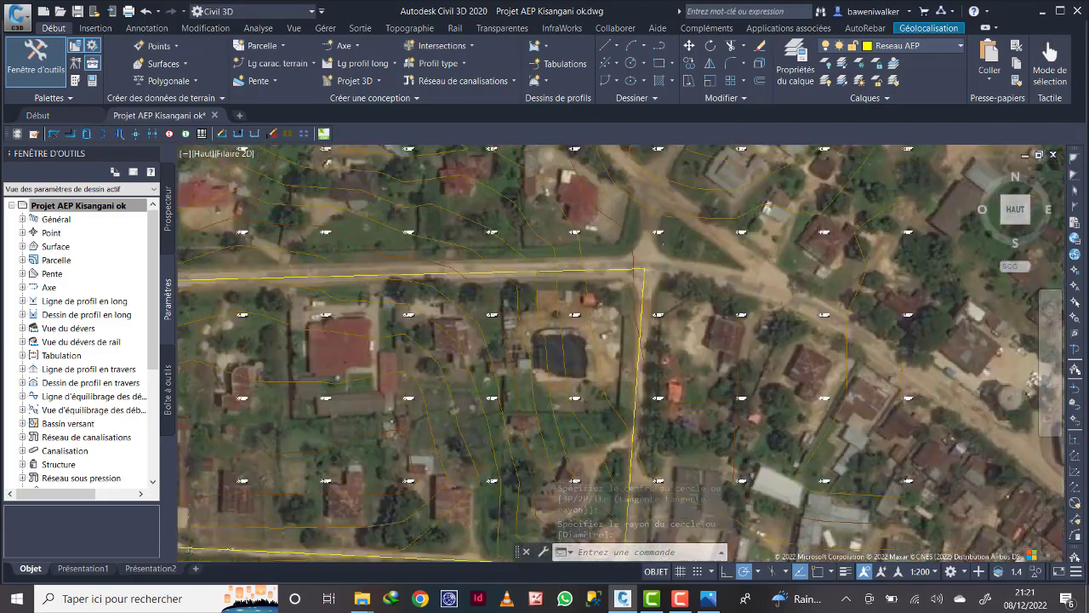
scroll(640, 268, up, 6)
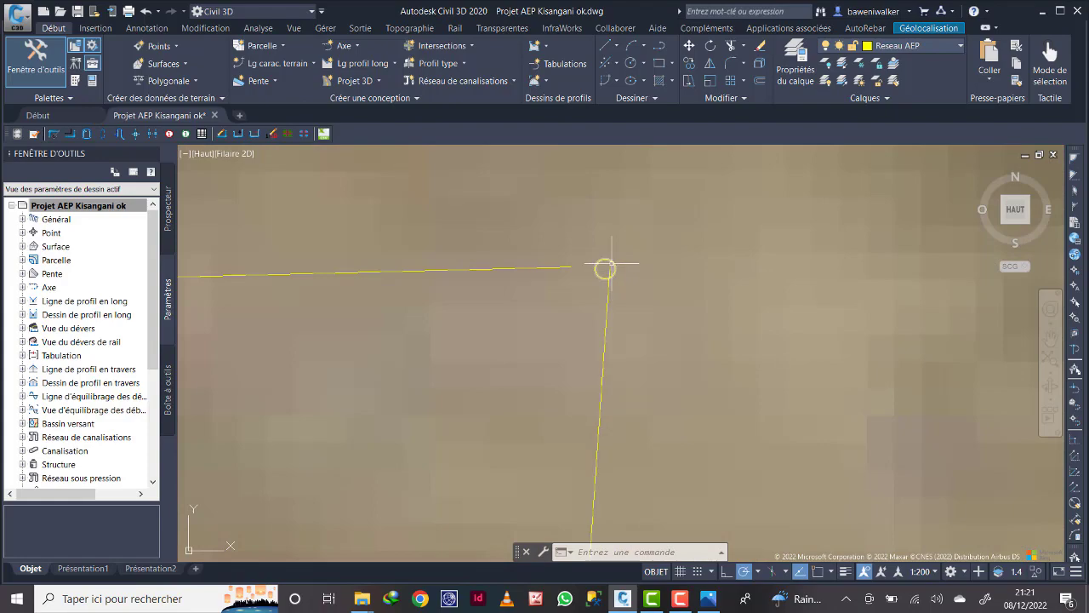
scroll(604, 268, down, 10)
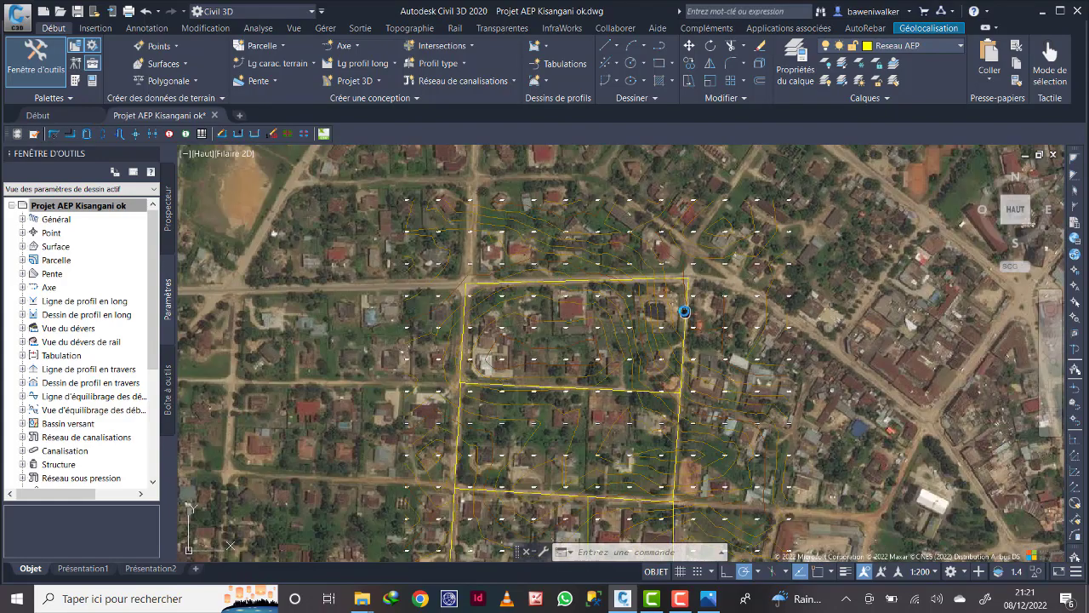
- Copy the Source text label from the riverside to beside the network's northeast corner
middle_drag(684, 311, 622, 228)
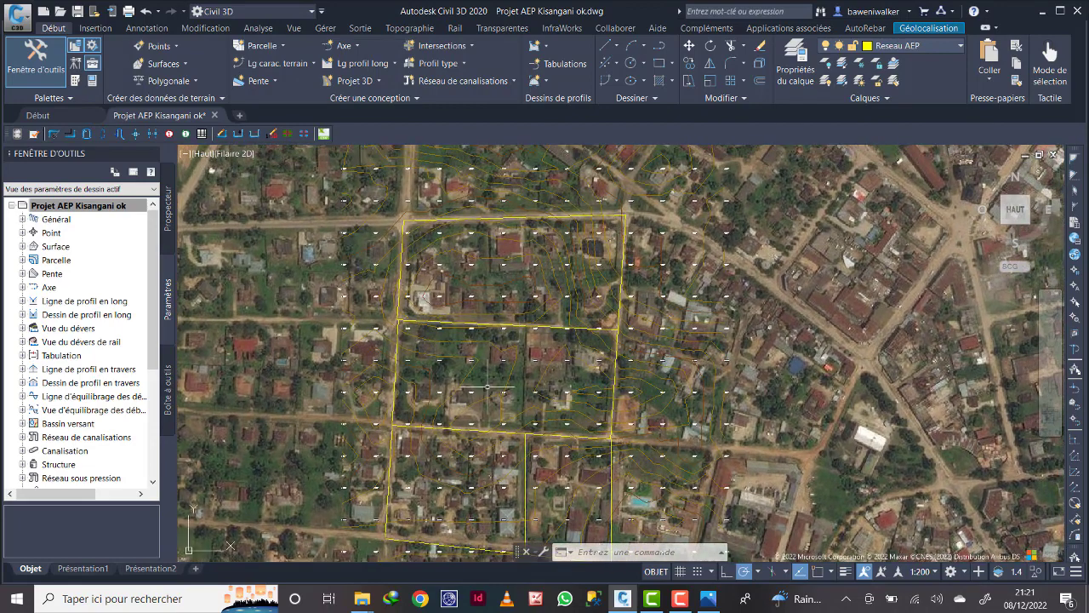
middle_drag(454, 495, 484, 414)
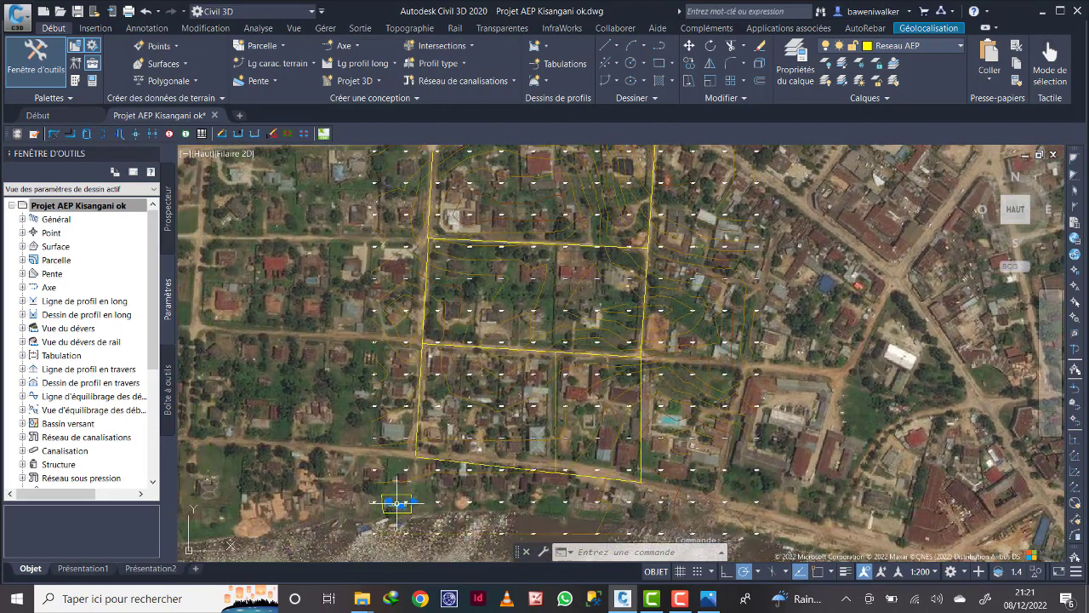
click(689, 63)
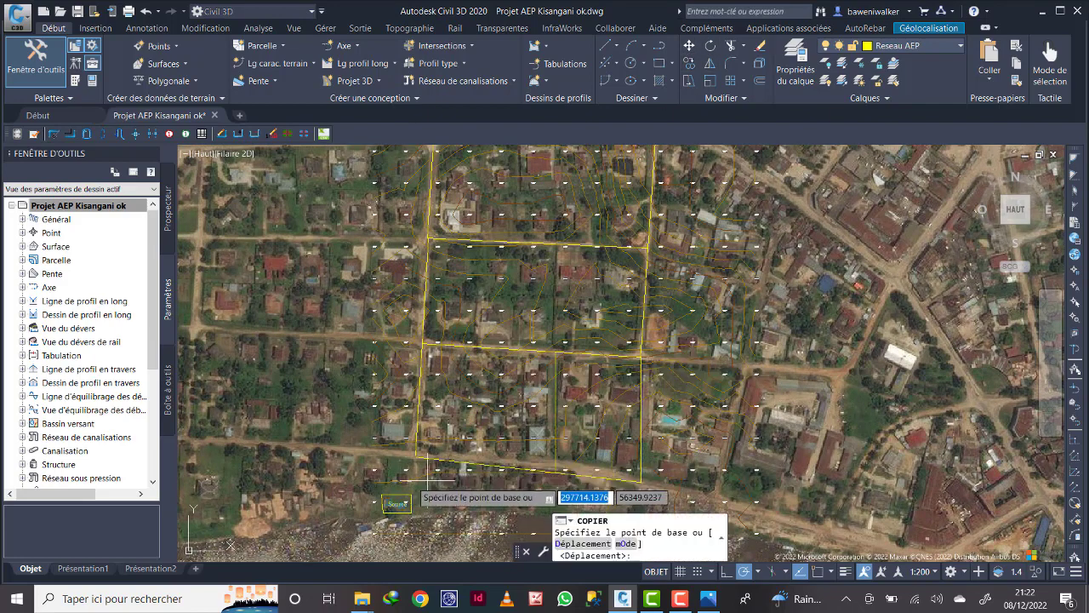
click(396, 502)
scroll(545, 270, down, 4)
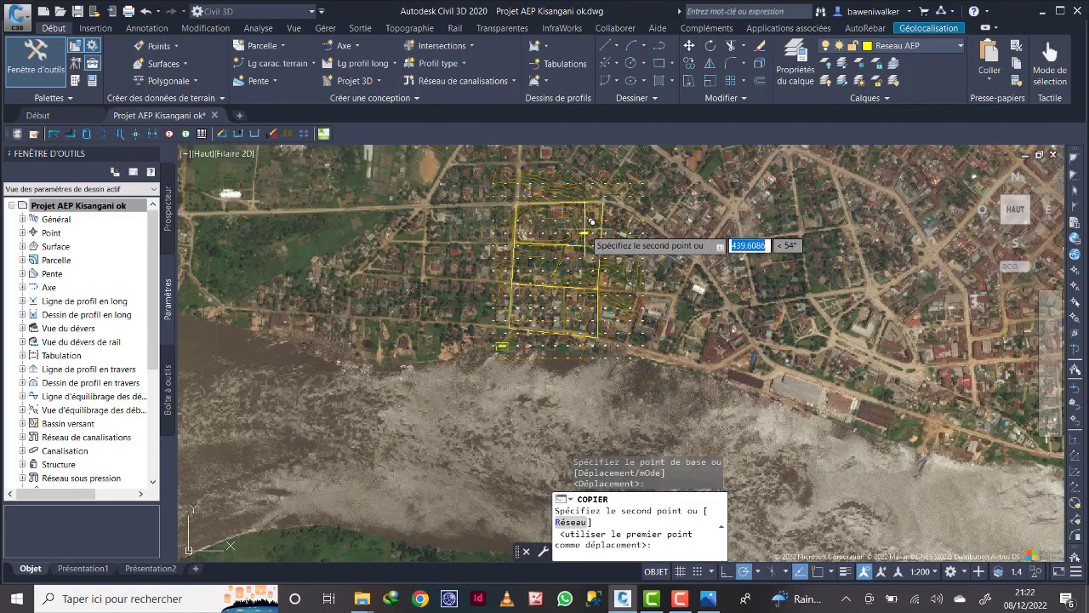
middle_drag(587, 226, 599, 309)
scroll(599, 310, up, 4)
scroll(608, 296, up, 4)
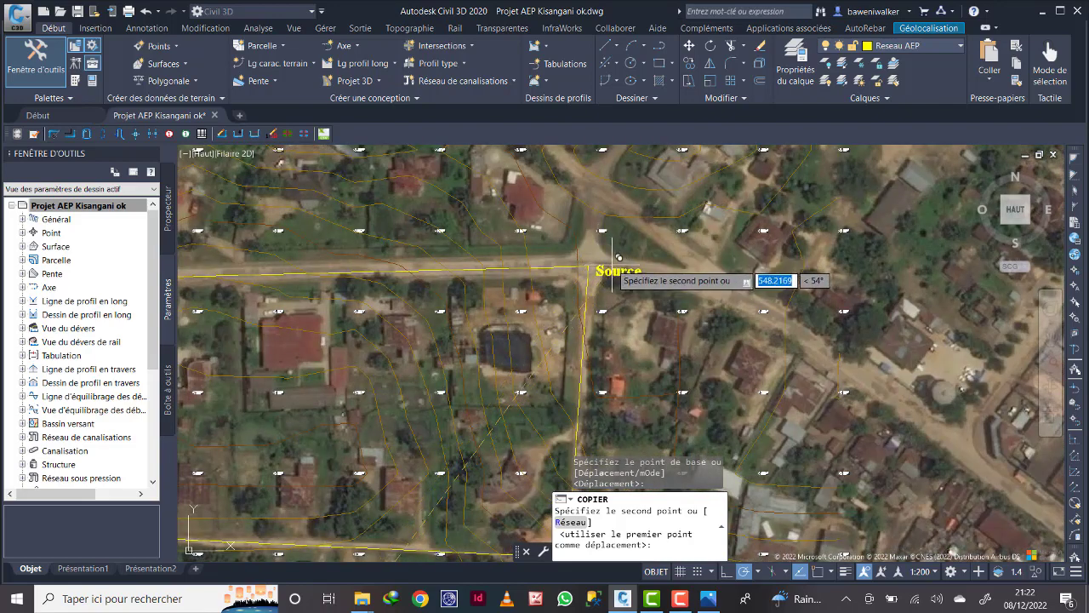
click(624, 250)
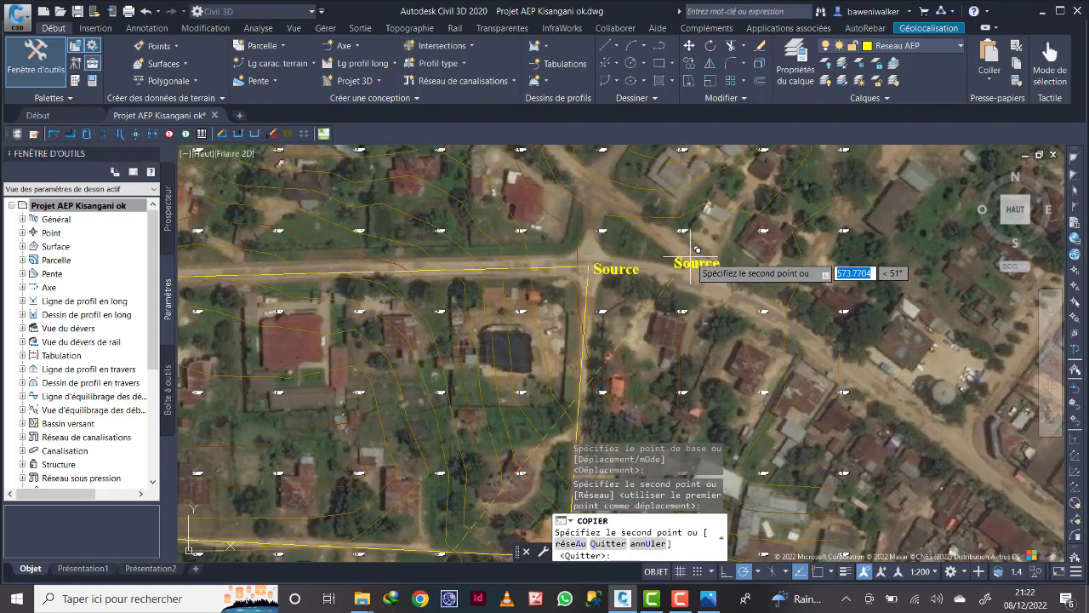
key(Return)
- Change the copied label's text at the northeast corner to N1 and set its text height to 10
click(619, 268)
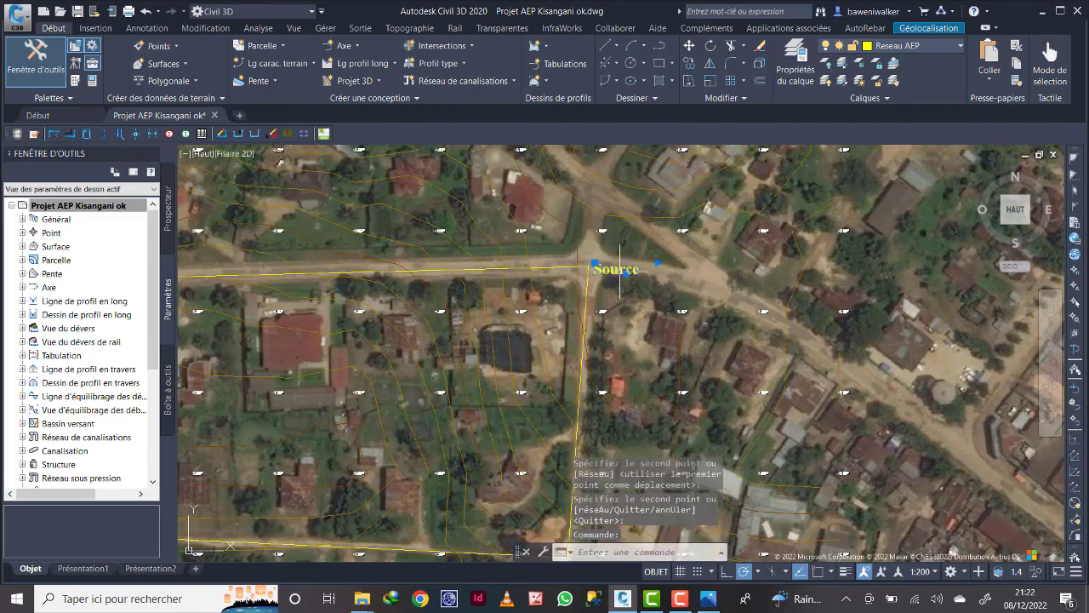
double_click(618, 269)
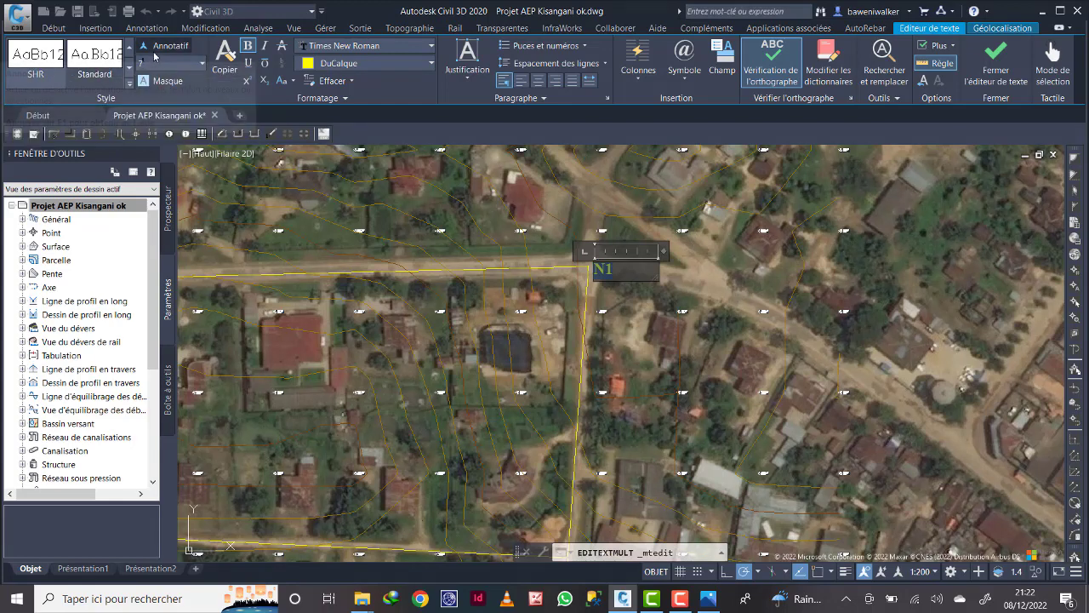
key(Return)
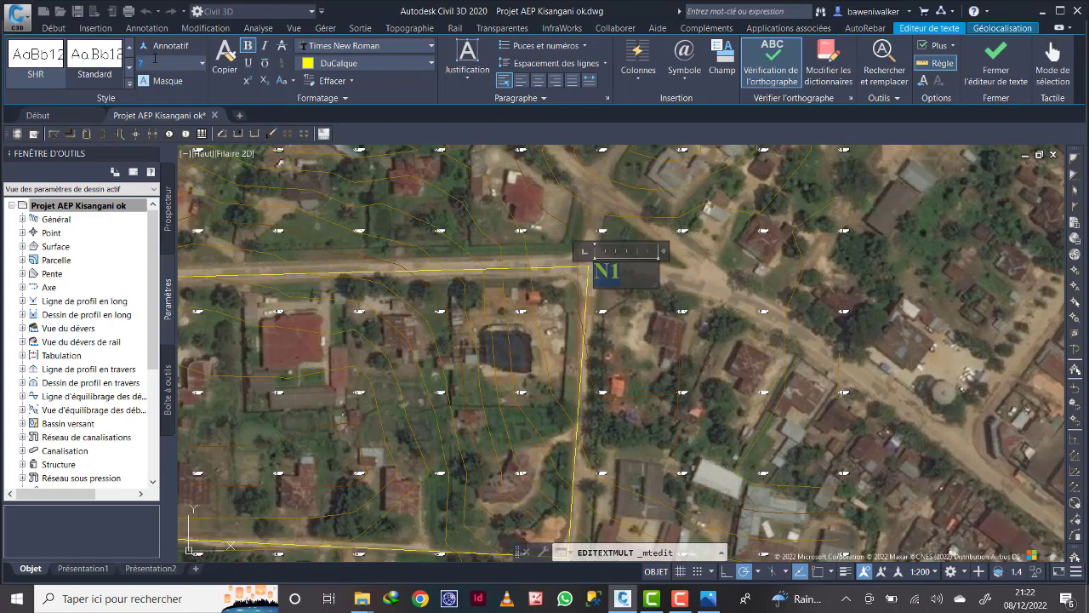
key(Return)
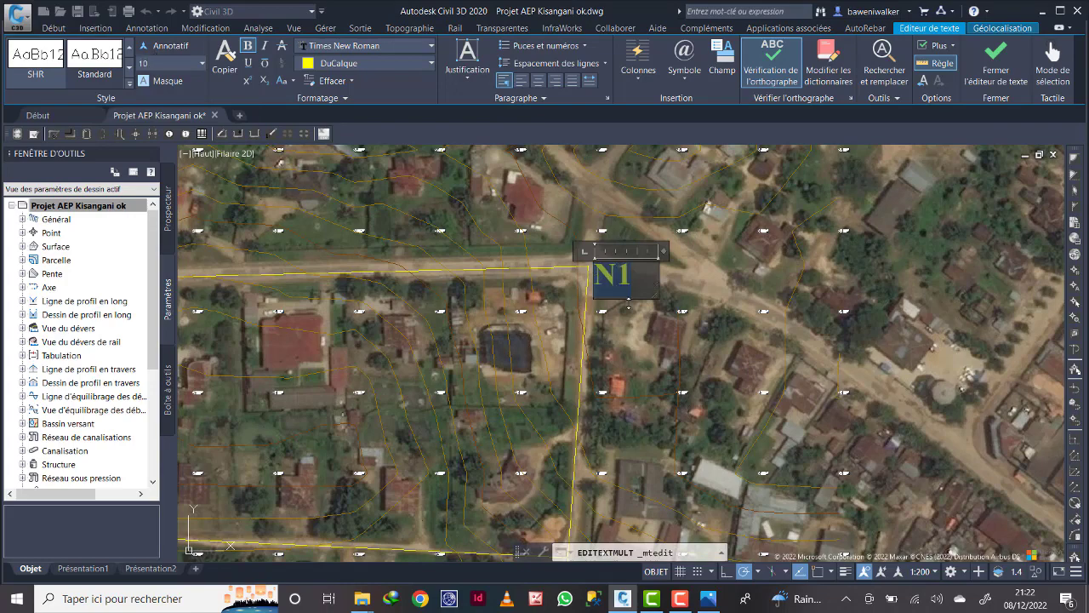
click(680, 313)
- Copy the N1 label to the network's northwest corner and to both ends of the second east-west road line
scroll(726, 349, down, 4)
scroll(755, 356, up, 2)
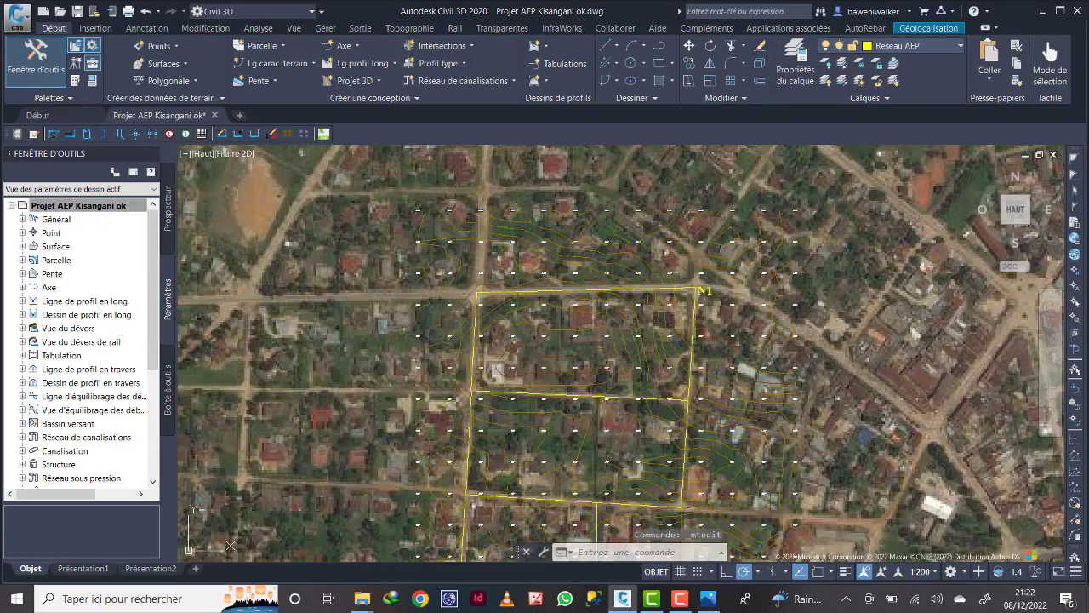
middle_drag(752, 345, 692, 262)
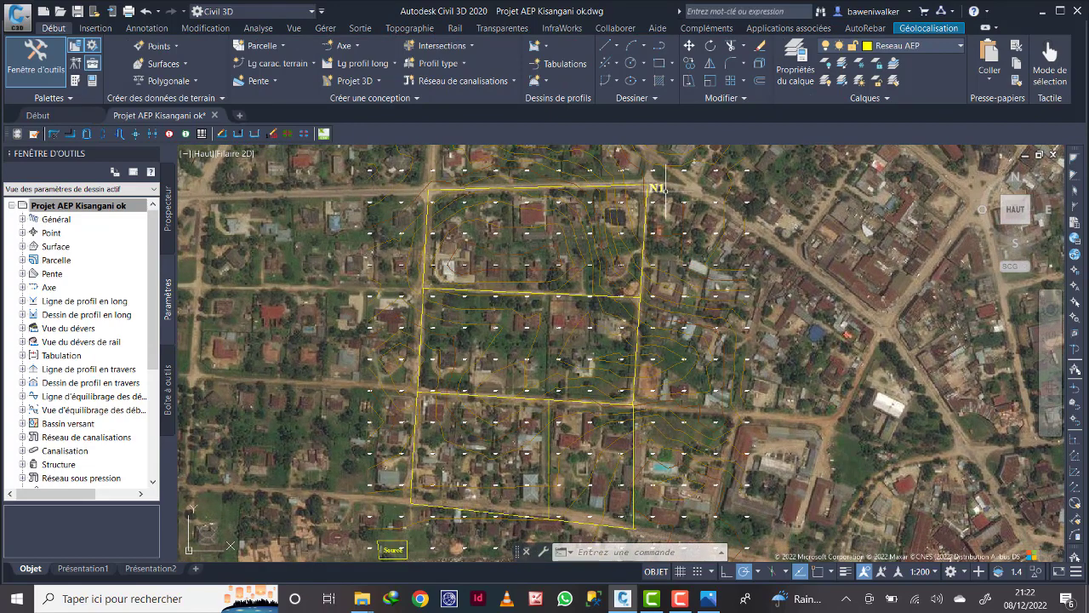
click(689, 63)
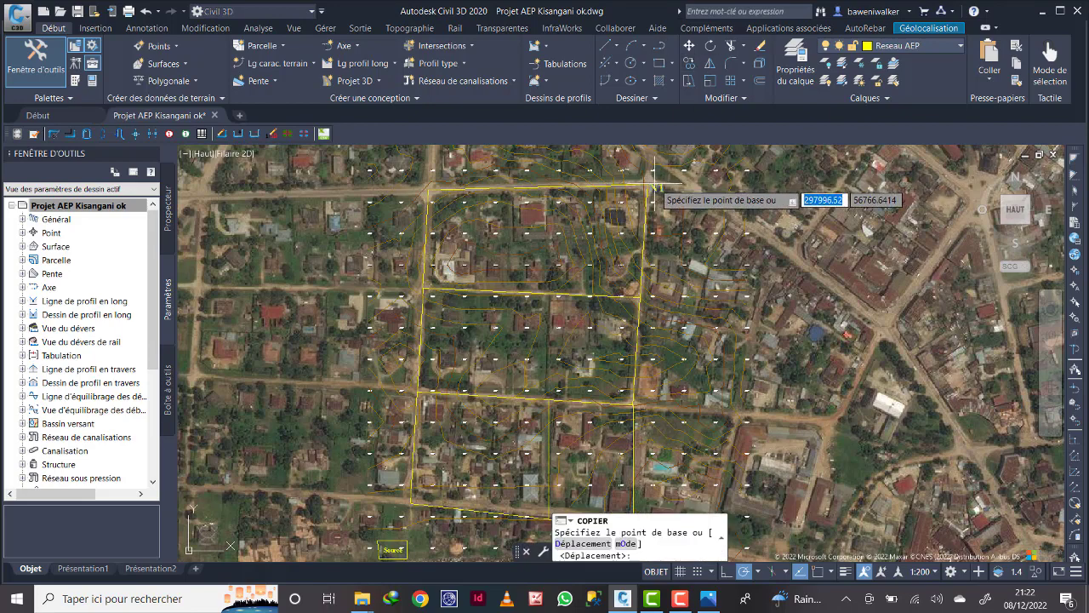
click(657, 185)
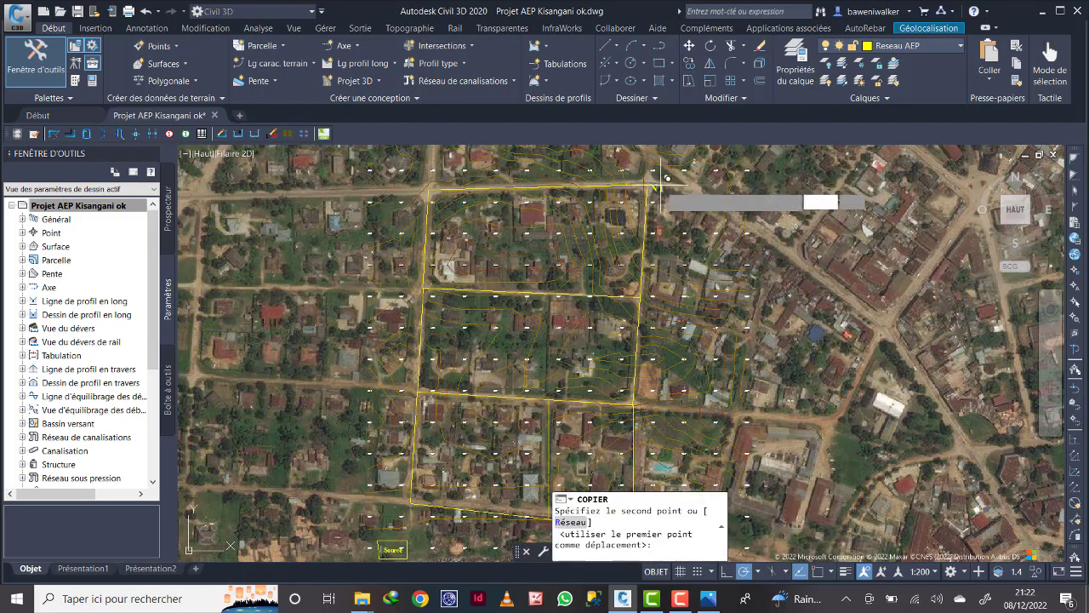
click(428, 177)
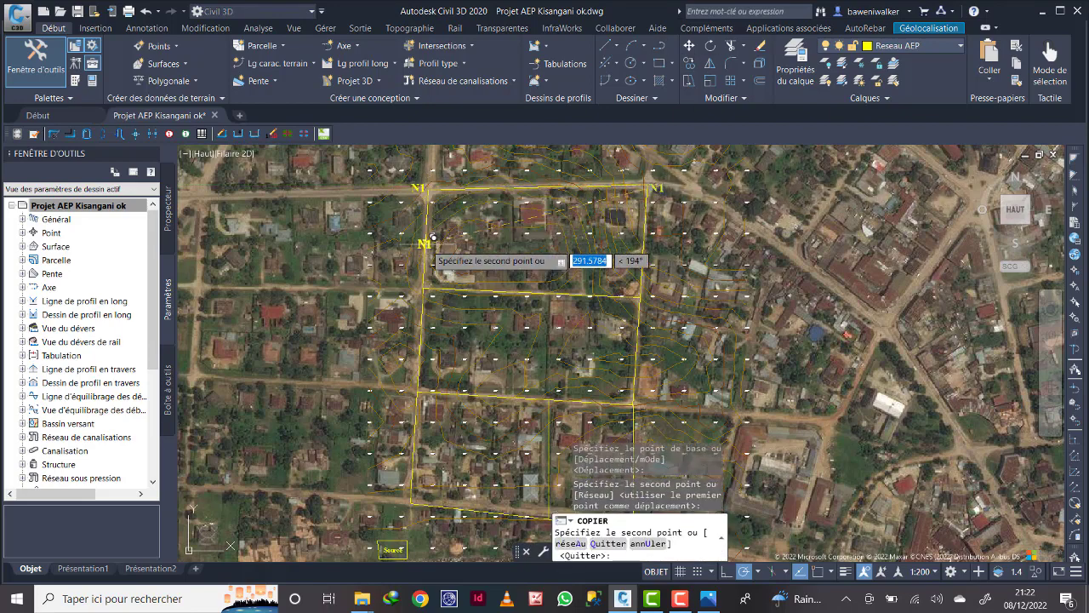
click(420, 277)
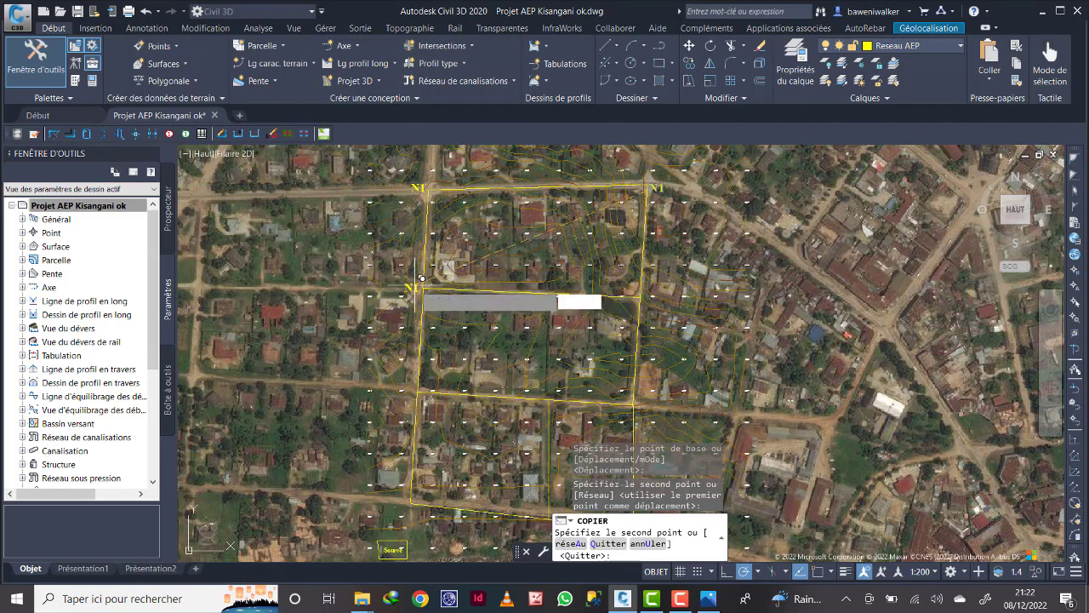
click(656, 285)
- Copy the N1 label to the eastern, western and middle junctions of the third east-west road line
scroll(700, 291, down, 2)
scroll(668, 296, up, 3)
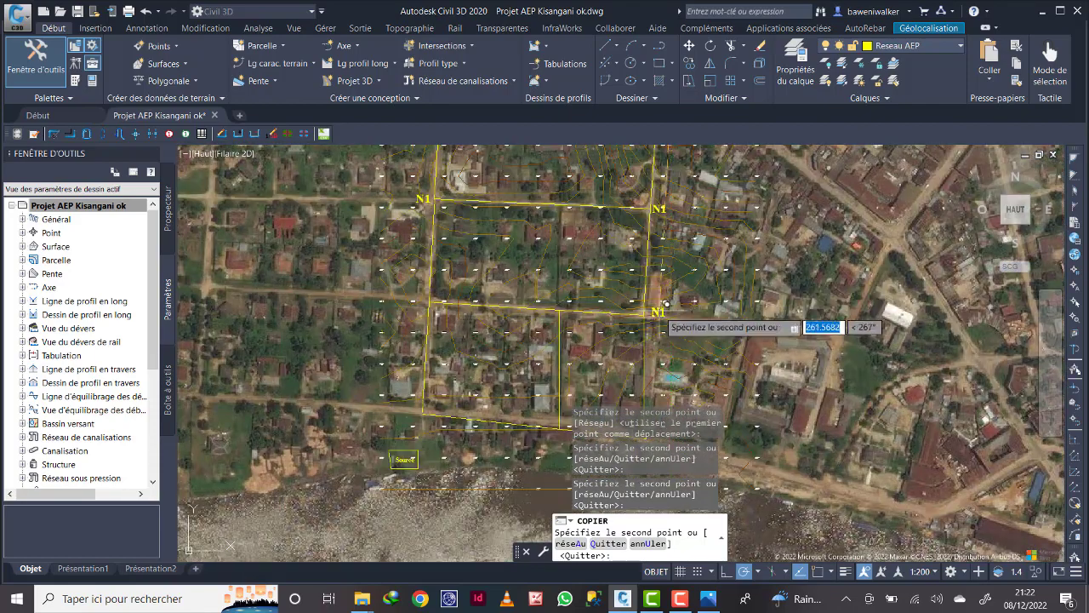
click(667, 304)
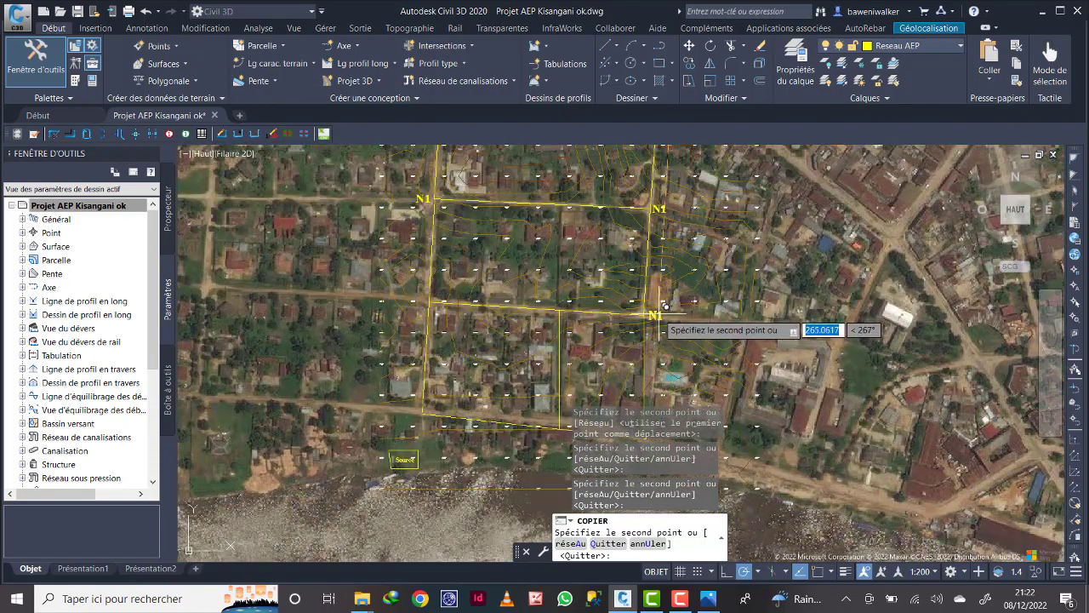
click(424, 298)
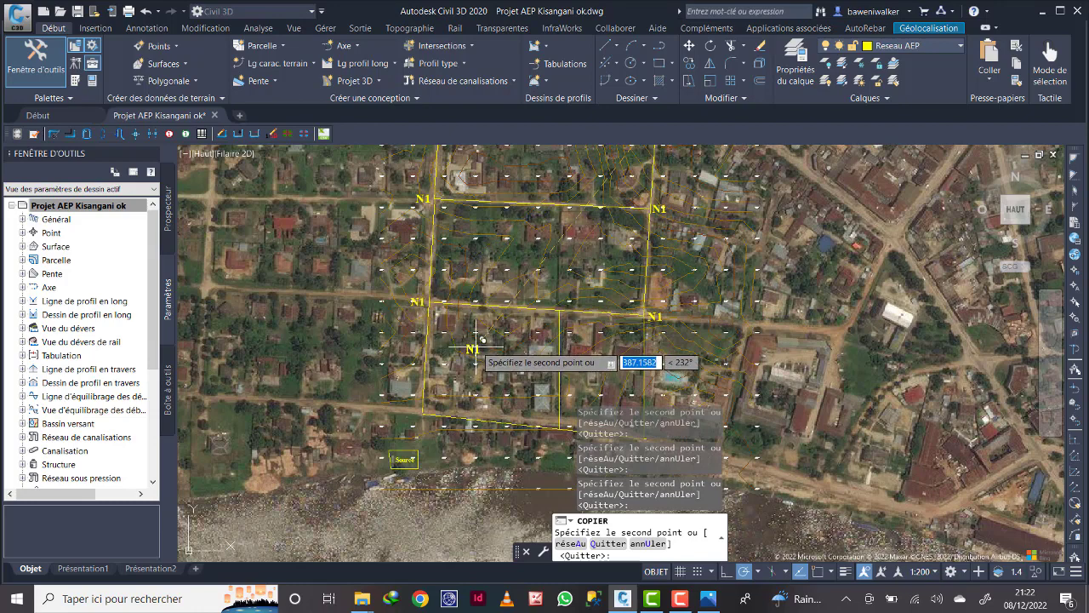
click(565, 298)
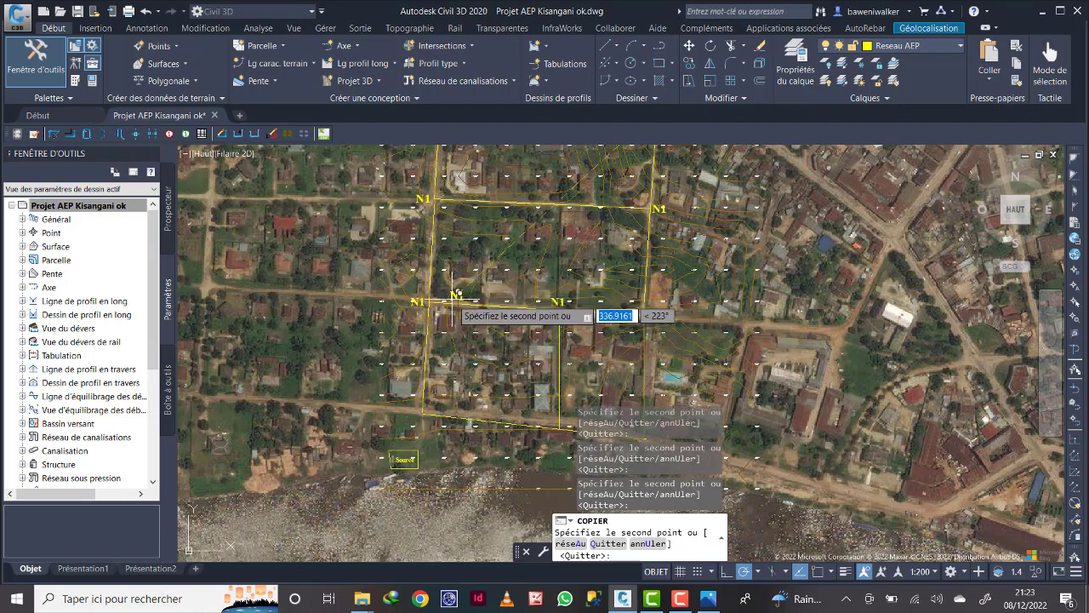
- Copy the N1 label to the western, middle and eastern junctions of the southernmost road line, near the river
middle_drag(425, 374, 423, 297)
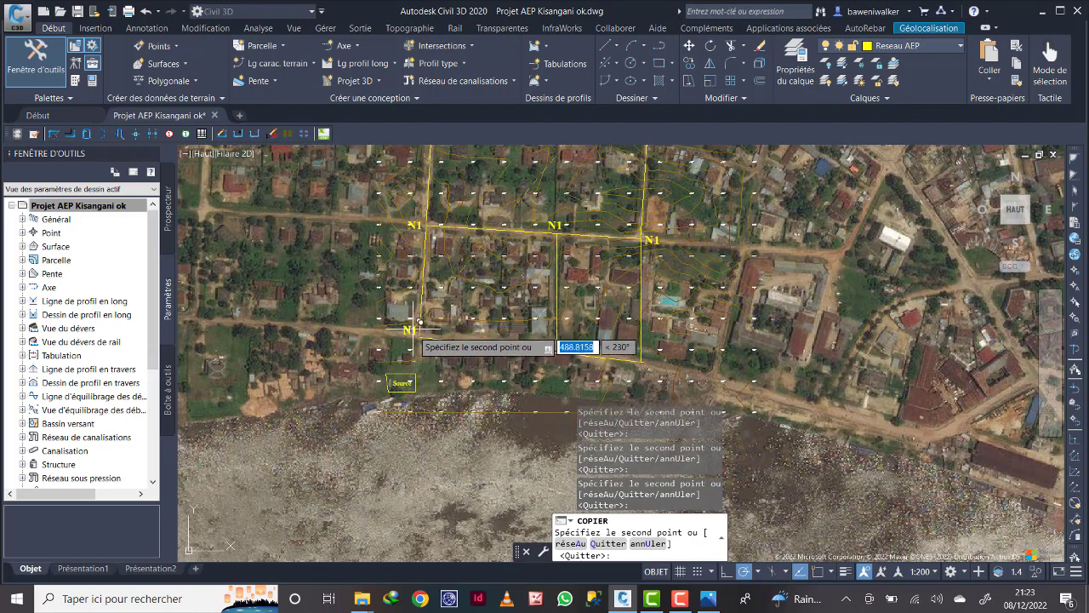
click(421, 328)
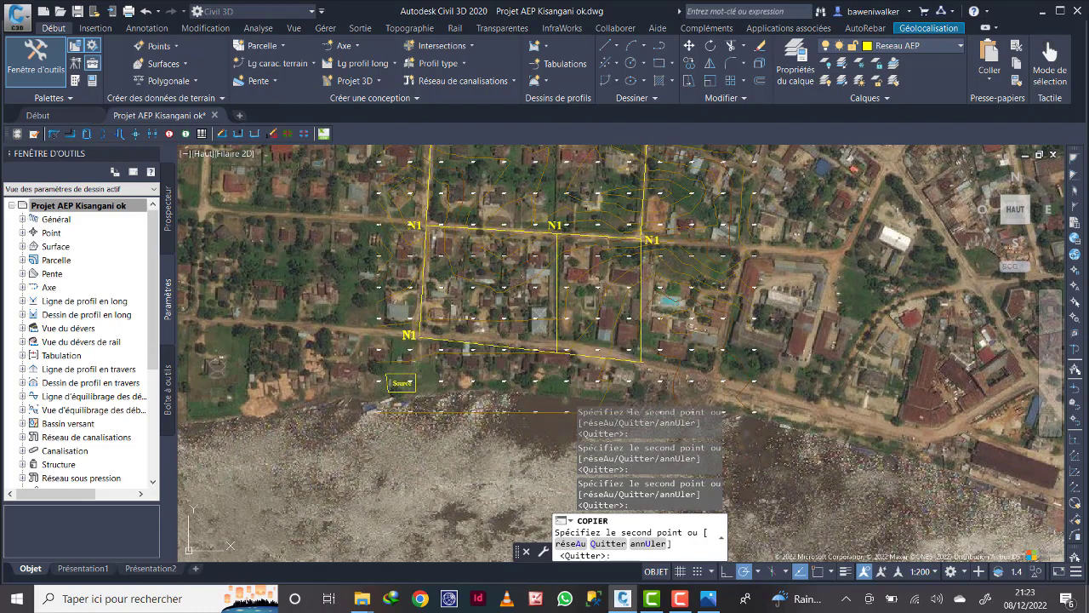
click(569, 353)
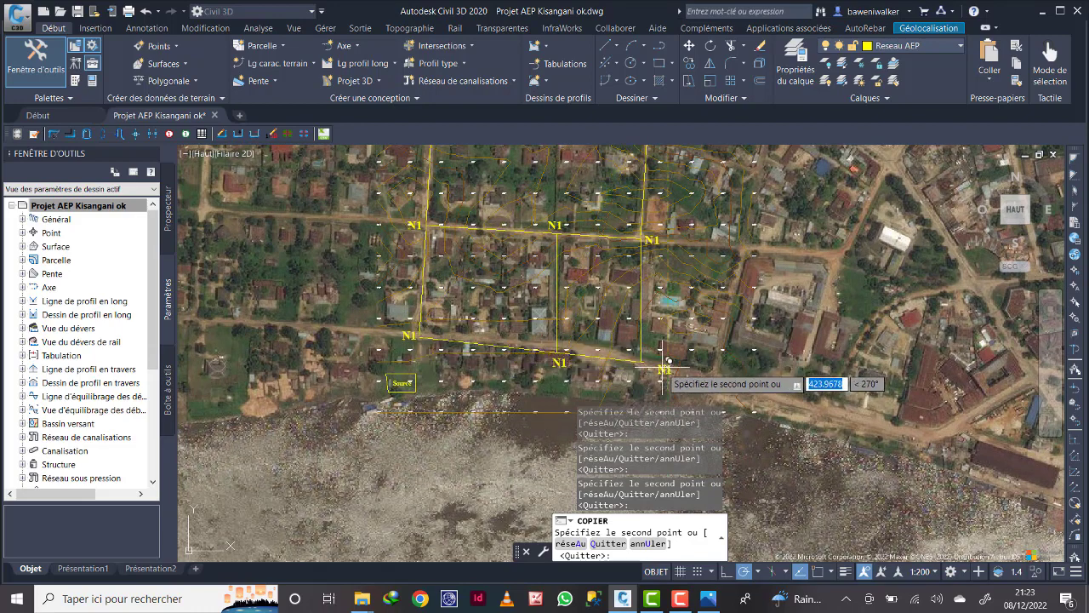
click(659, 363)
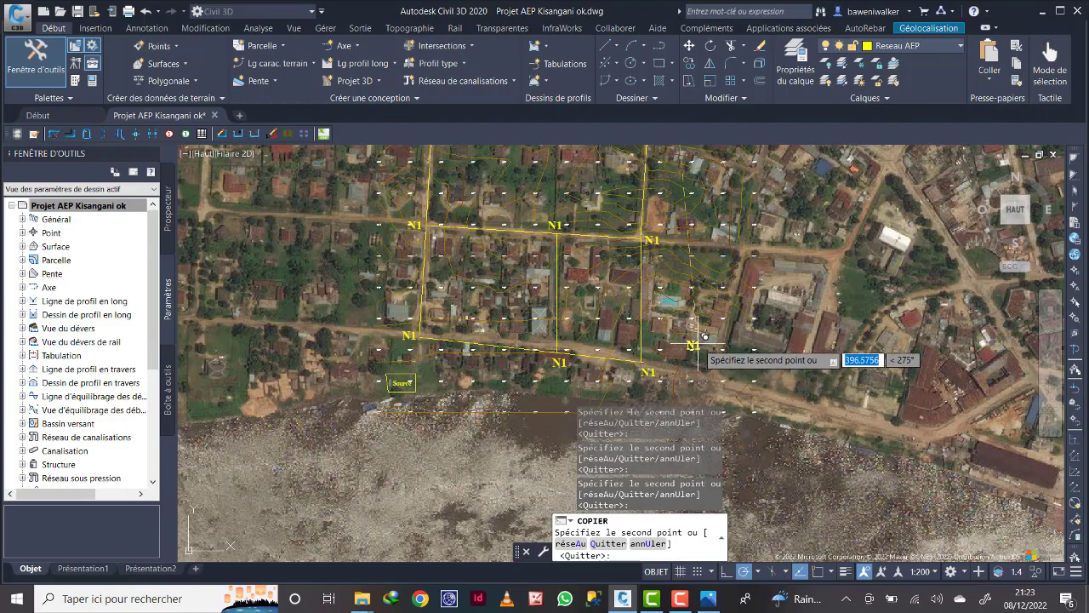
key(Escape)
- Change the label at the network's northwest corner to N2
scroll(562, 340, down, 5)
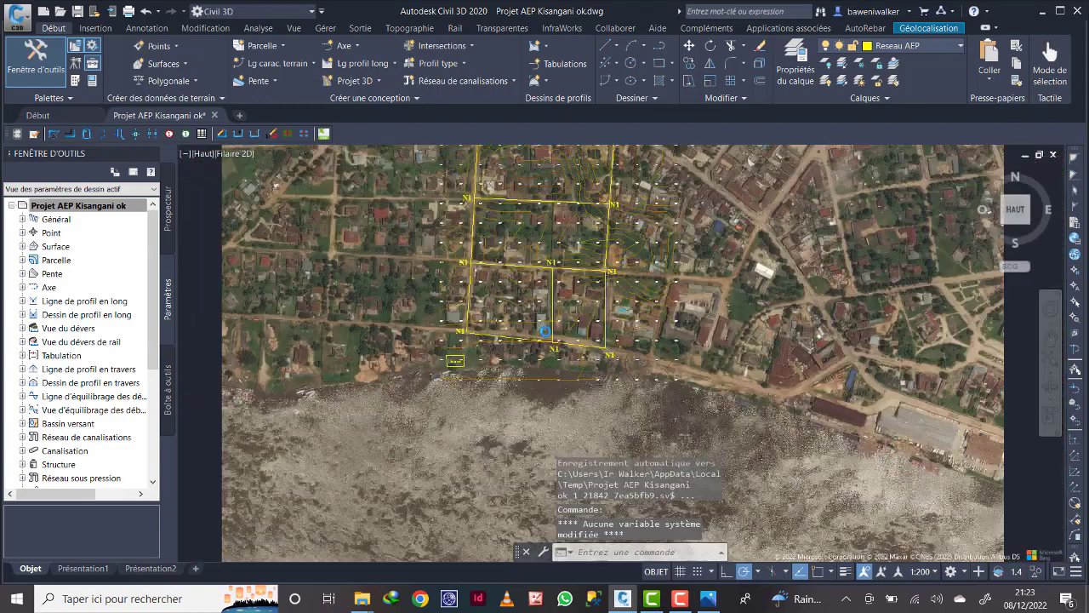
scroll(565, 276, up, 7)
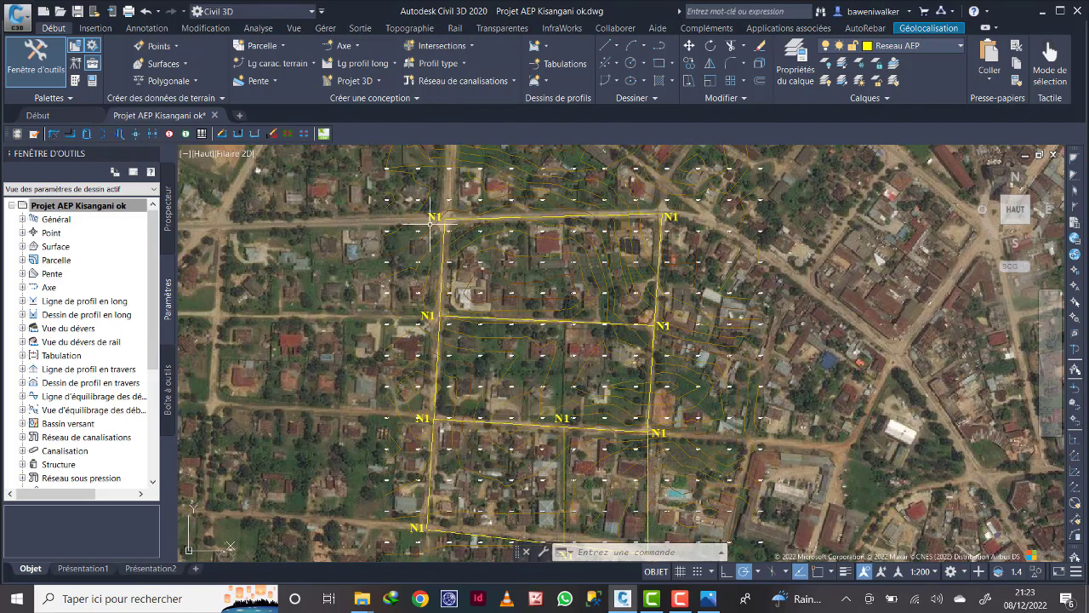
scroll(427, 229, up, 5)
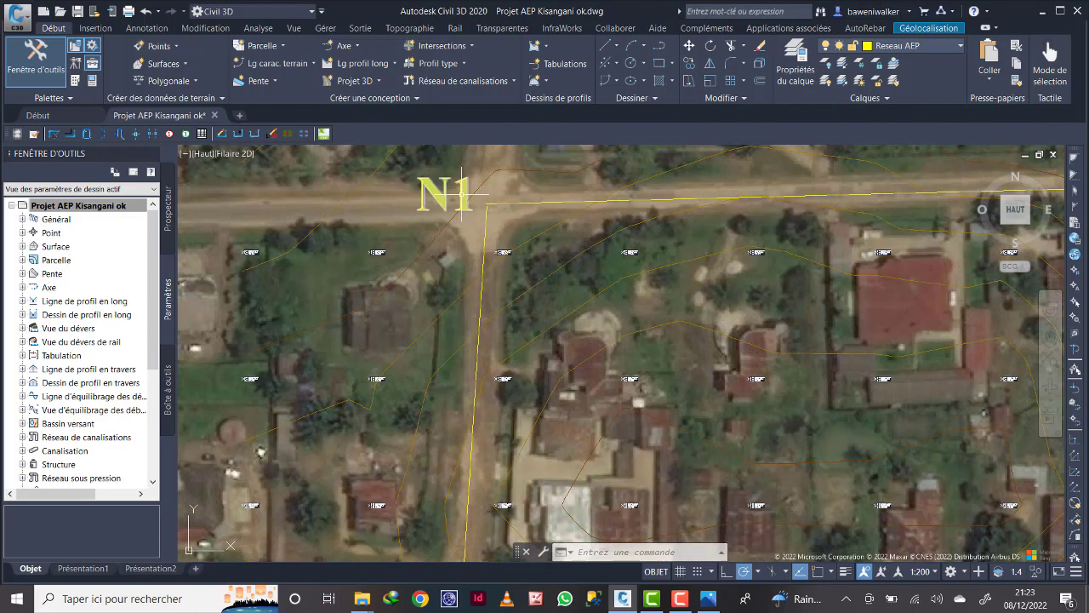
double_click(464, 193)
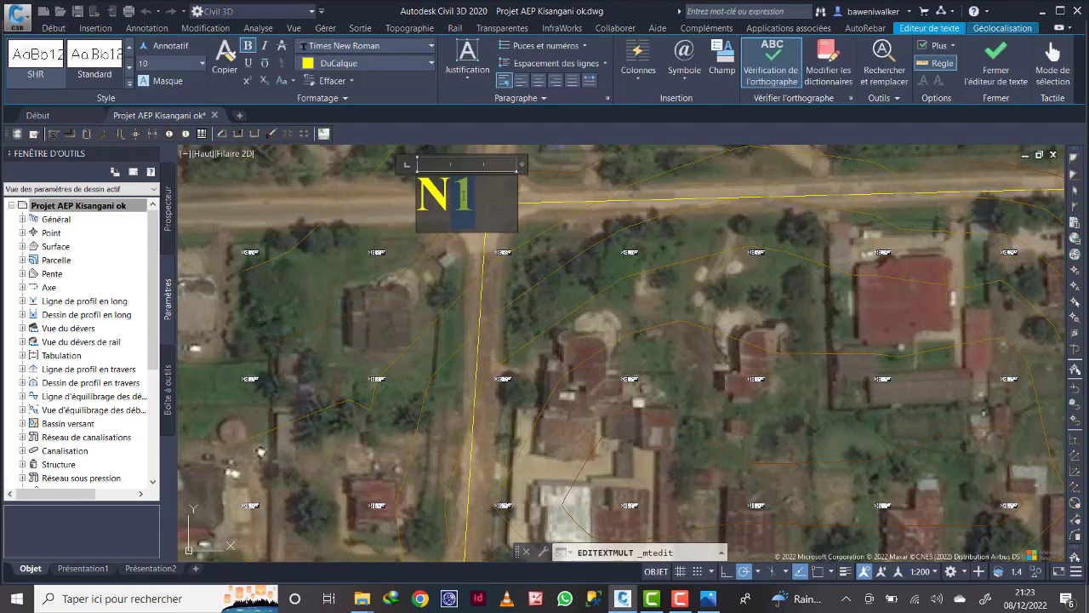
text(2)
click(431, 266)
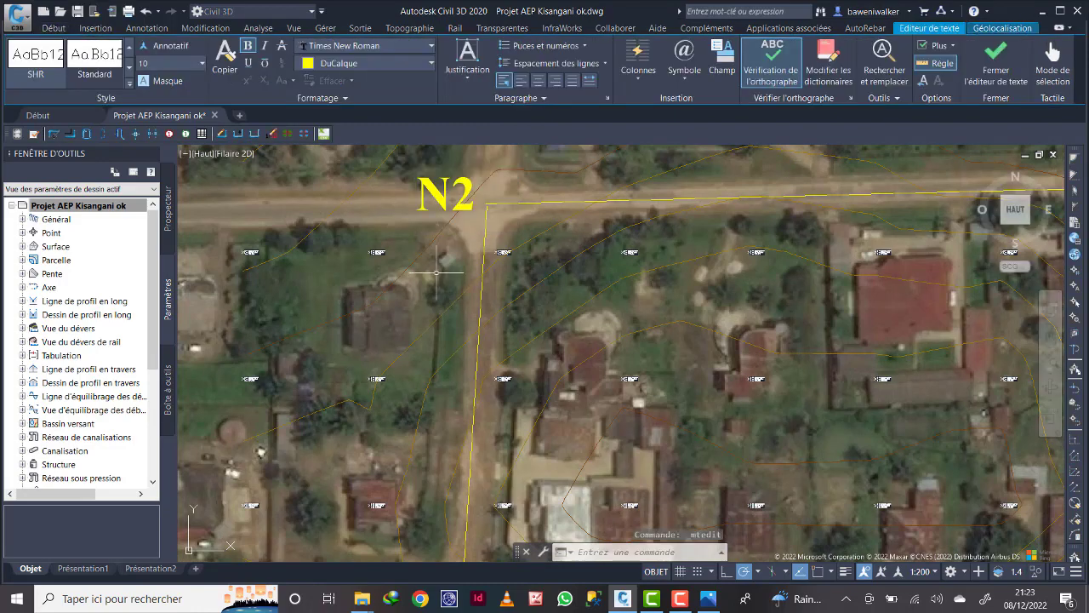
- Change the label at the western end of the second east-west road line to N3
scroll(466, 298, down, 5)
scroll(467, 325, up, 5)
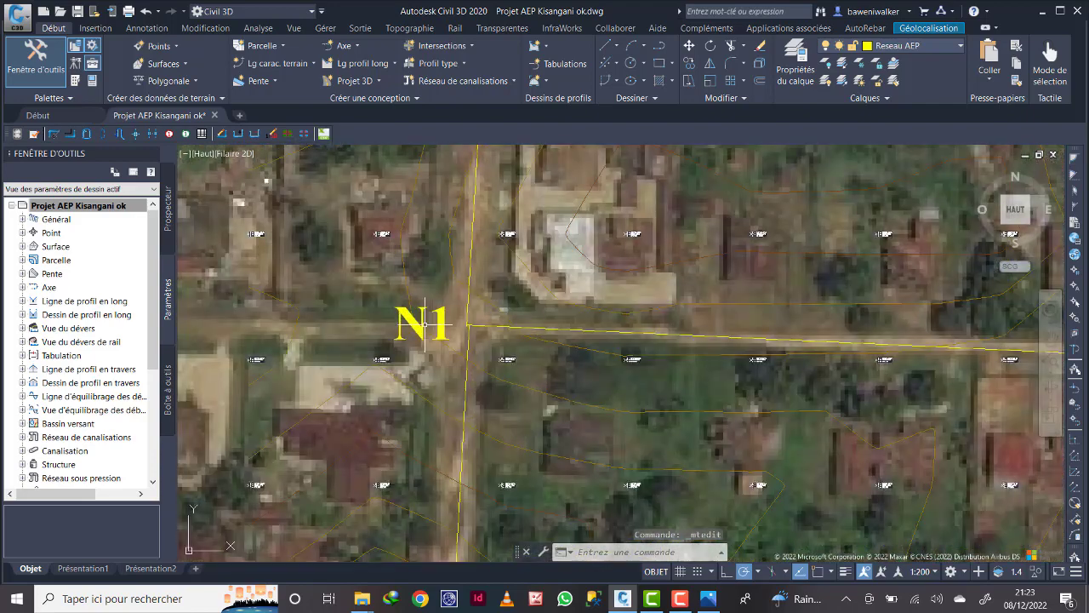
click(466, 325)
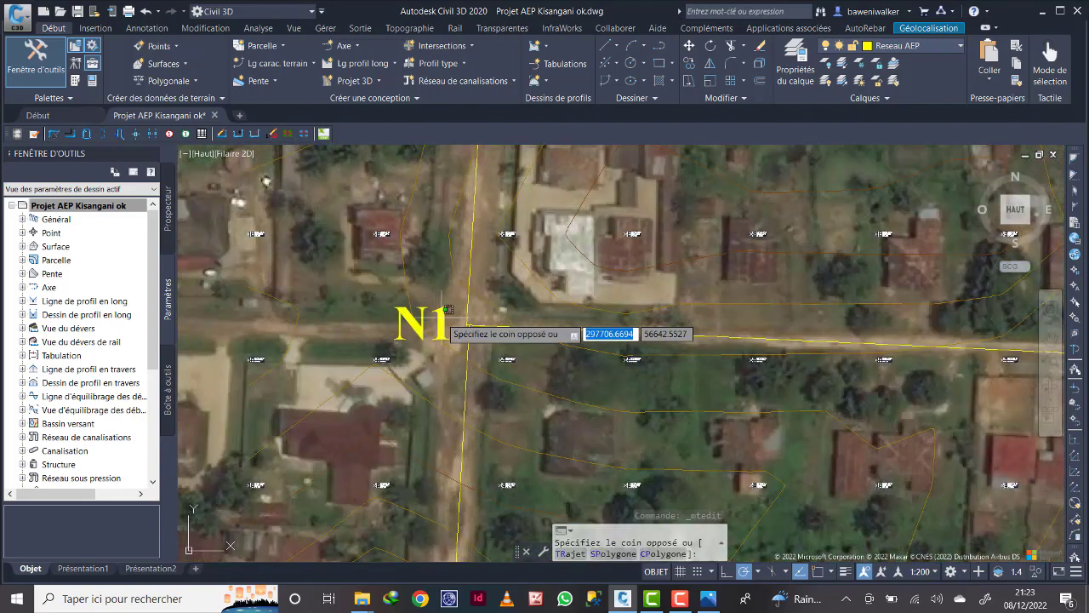
click(436, 323)
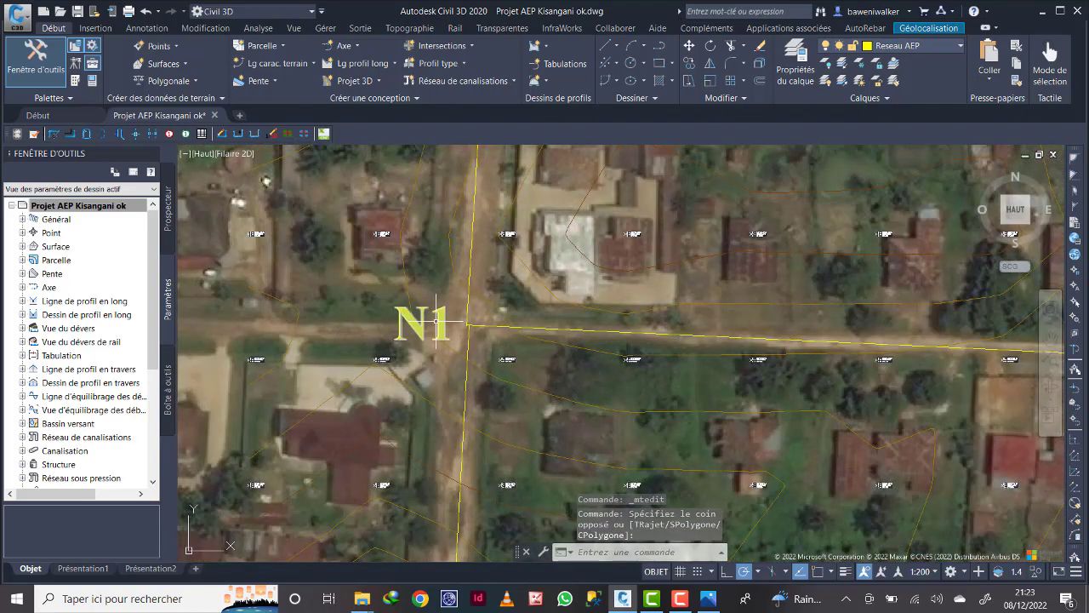
click(434, 323)
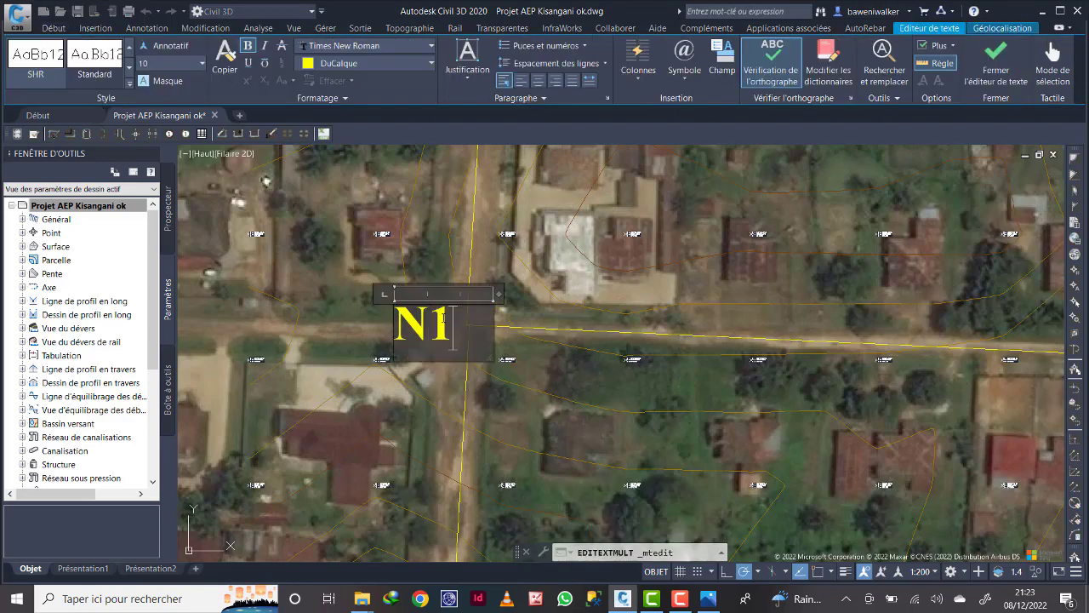
text(3)
click(333, 340)
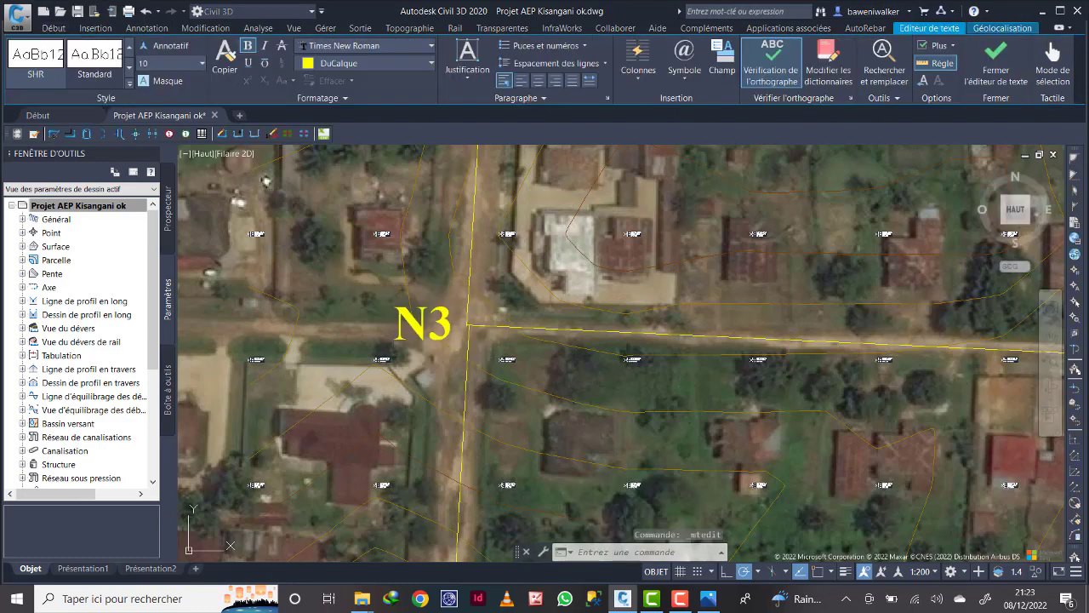
- Change the label at the eastern end of the second east-west road line to N4
scroll(423, 326, down, 9)
scroll(444, 355, up, 4)
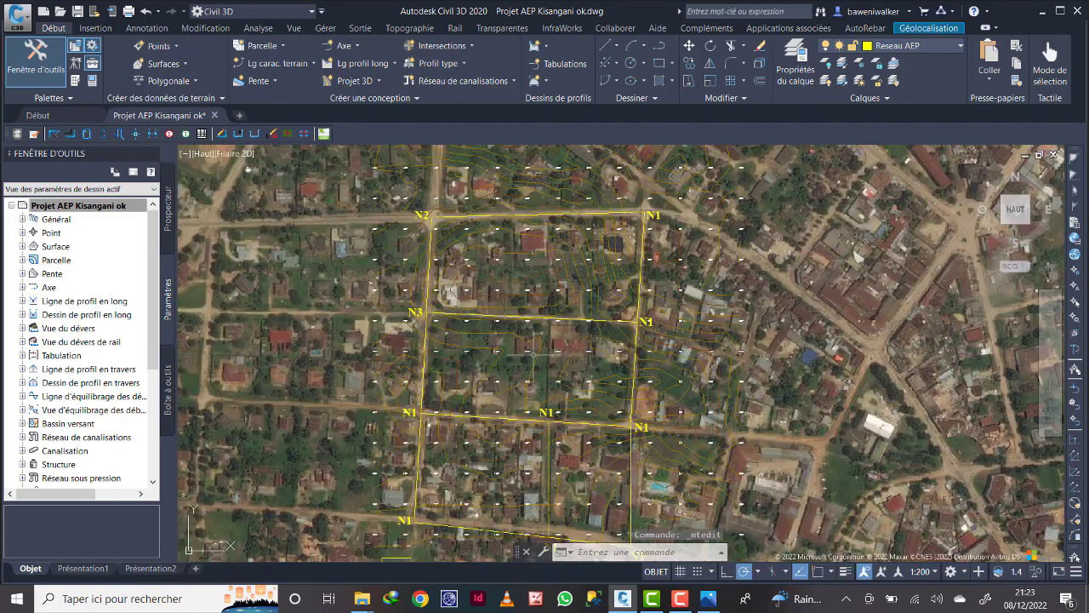
scroll(661, 322, up, 4)
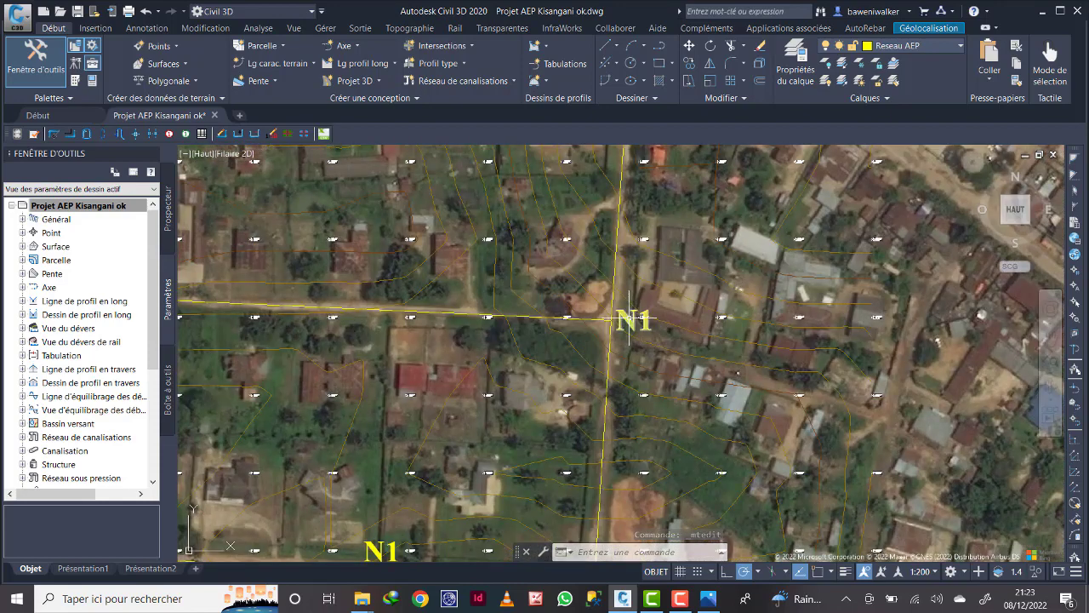
click(625, 317)
double_click(632, 320)
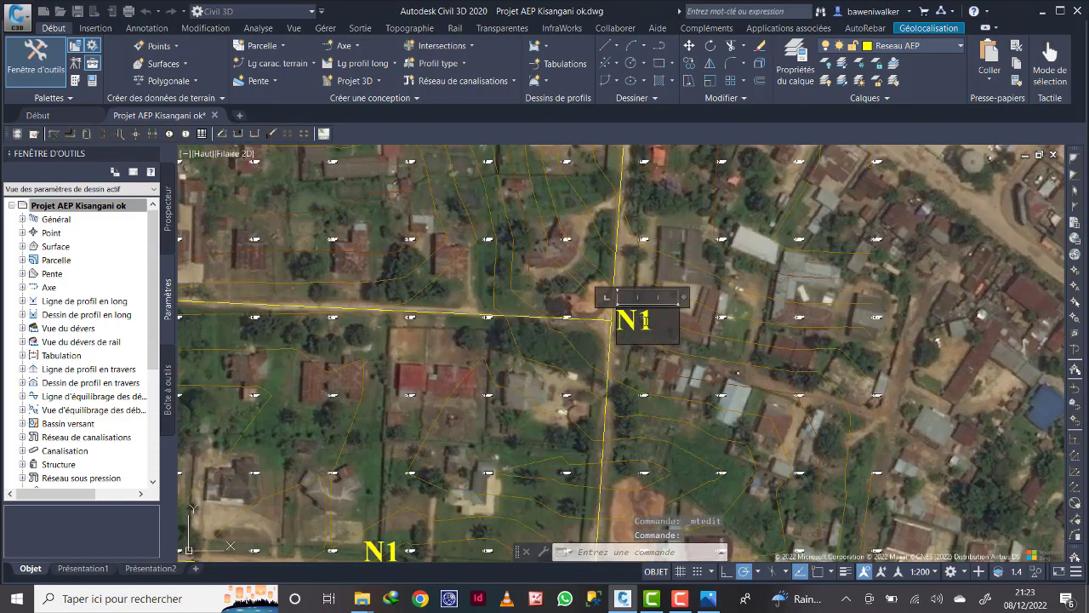
text(4)
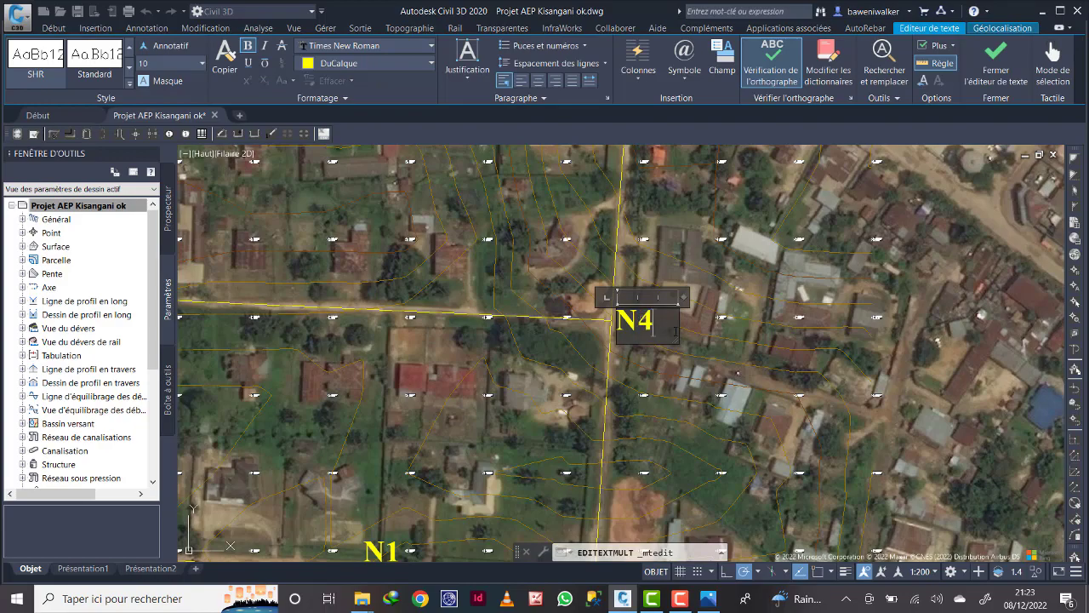
click(637, 365)
- Change the label at the eastern junction of the third east-west road line to N5
scroll(564, 347, down, 4)
middle_drag(494, 383, 521, 236)
scroll(620, 314, up, 5)
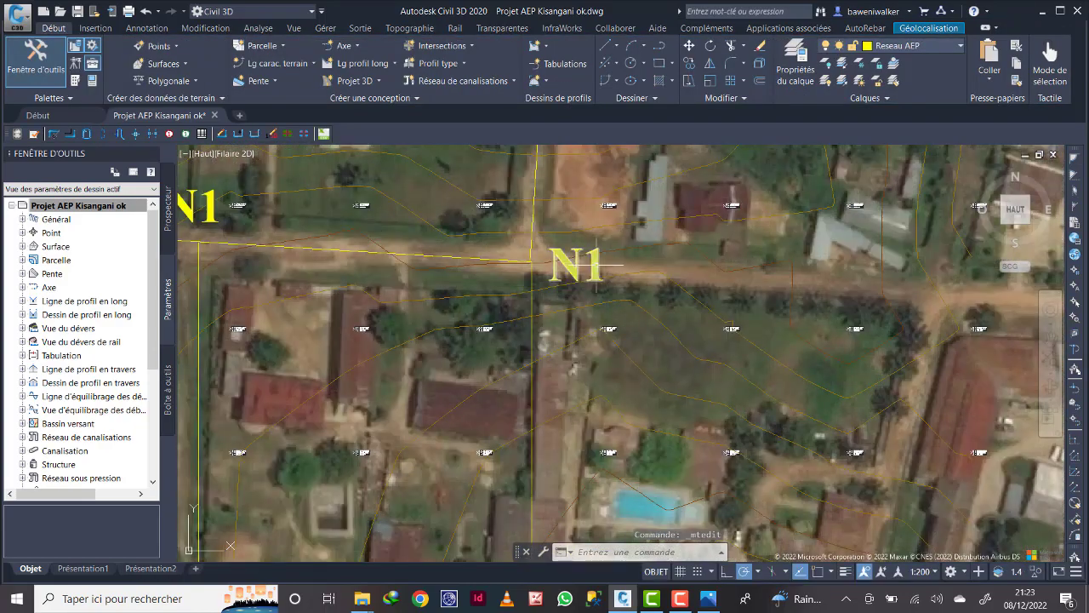
double_click(592, 264)
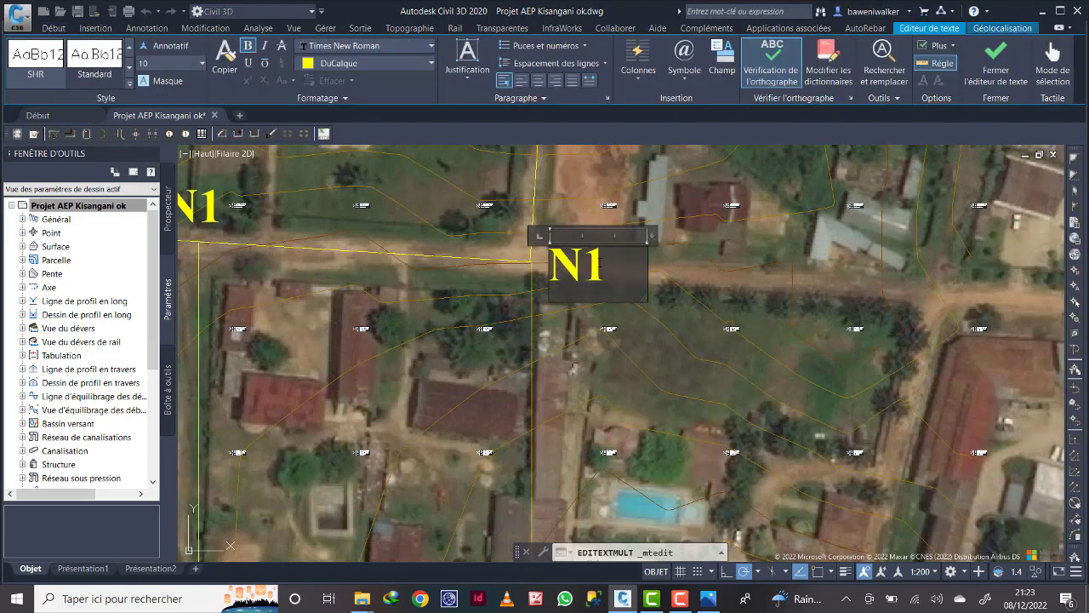
drag(607, 266, 586, 266)
text(5)
click(581, 337)
- Change the label at the middle junction of the third east-west road line to N6
scroll(582, 336, down, 2)
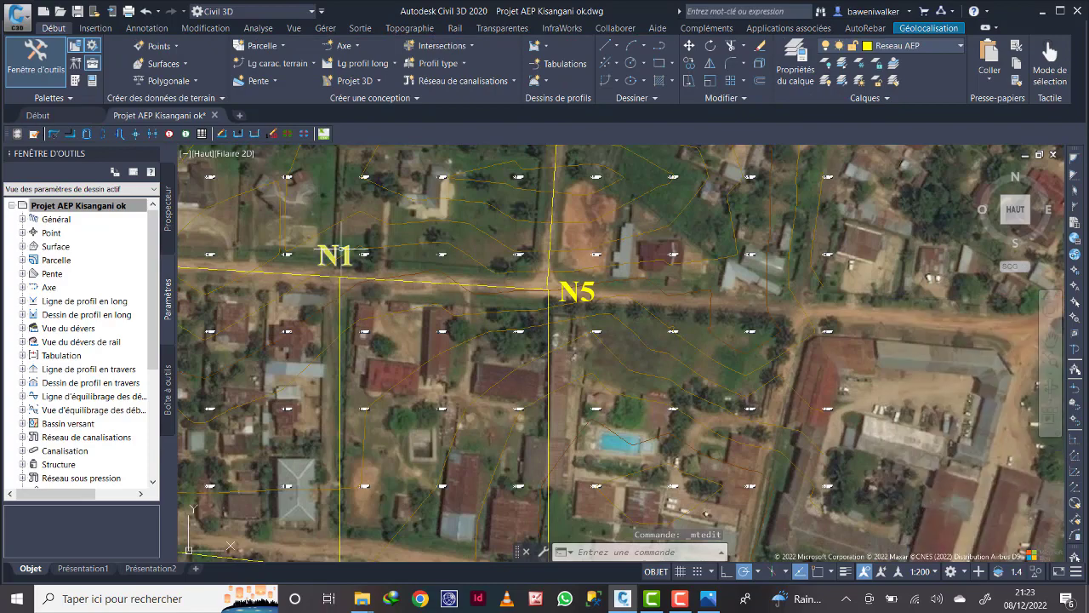
click(341, 254)
double_click(341, 255)
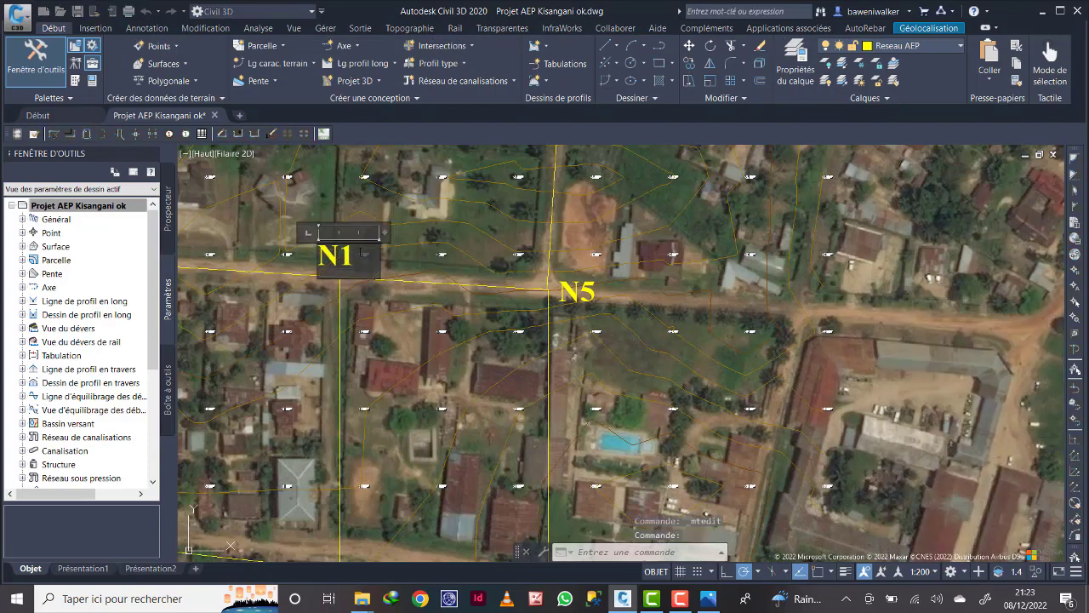
double_click(343, 257)
text(6)
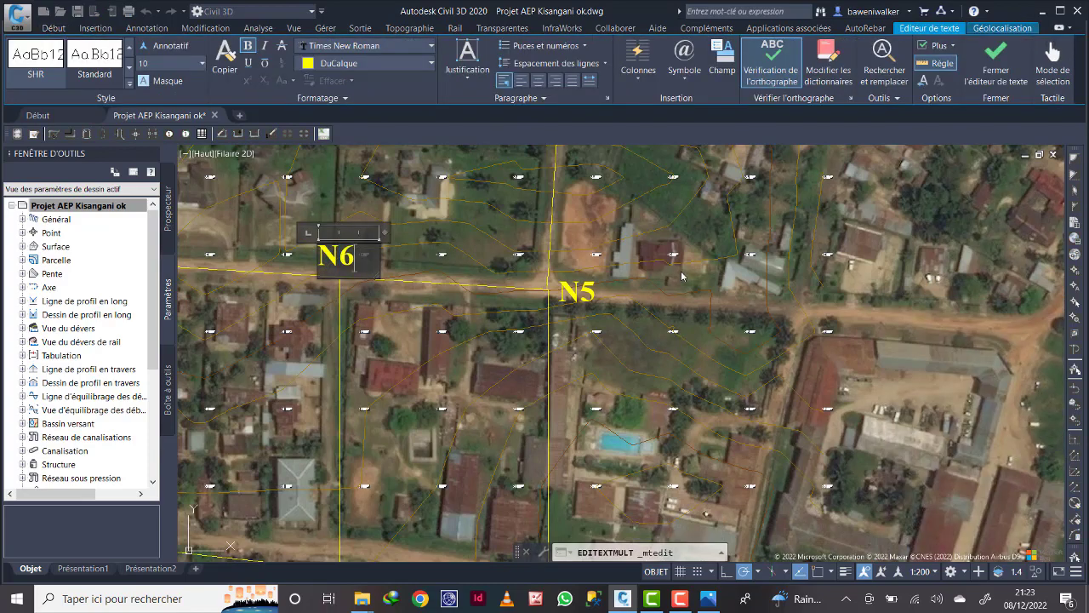
click(647, 298)
- Change the label at the western junction of the third east-west road line to N7
scroll(620, 385, down, 5)
scroll(505, 341, up, 10)
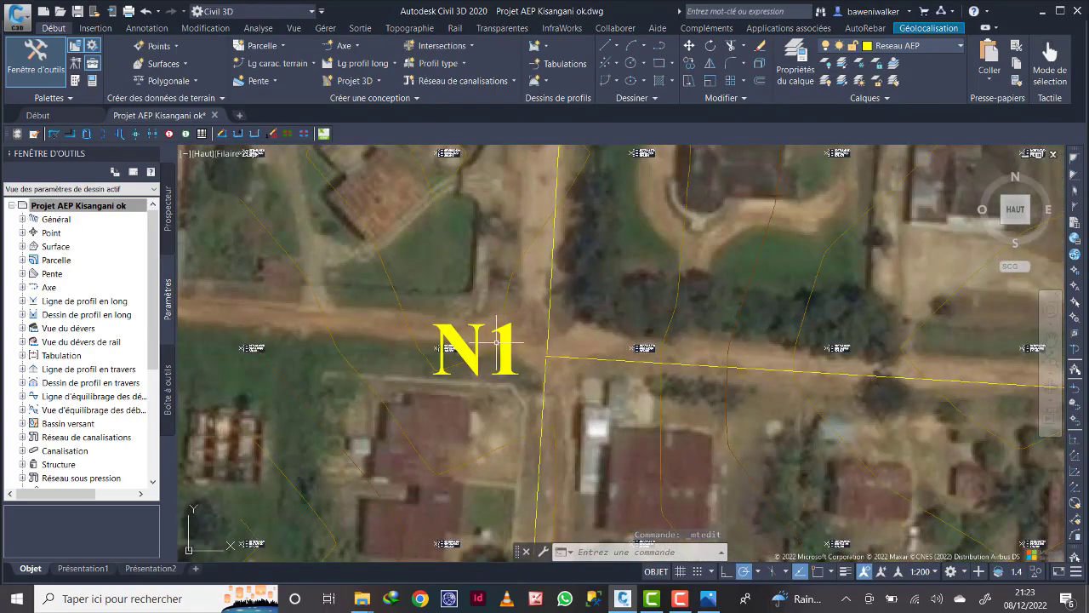
click(503, 342)
double_click(503, 342)
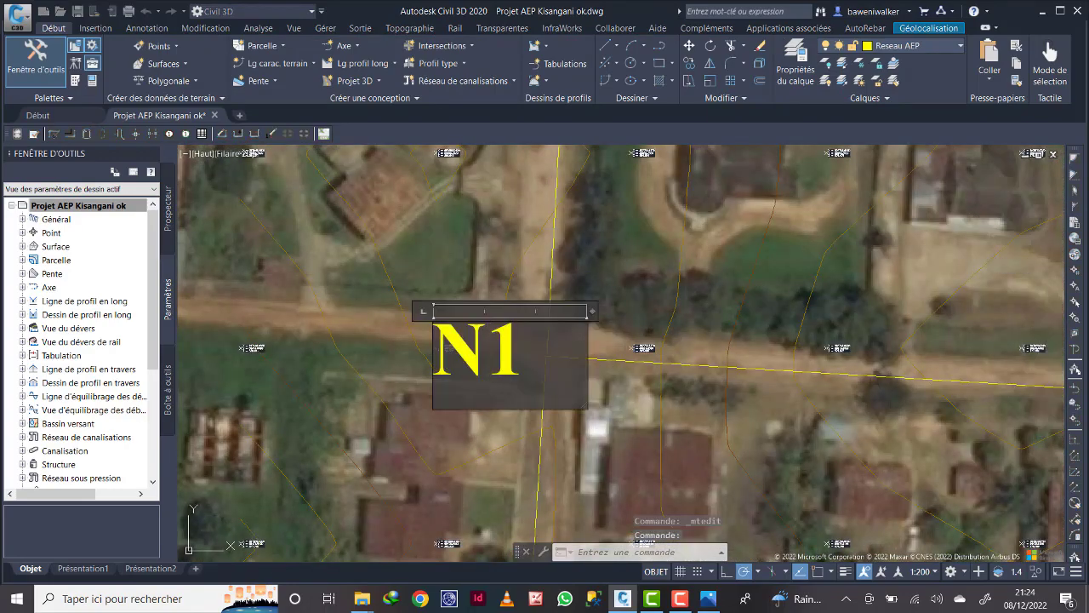
drag(520, 345, 501, 345)
text(7)
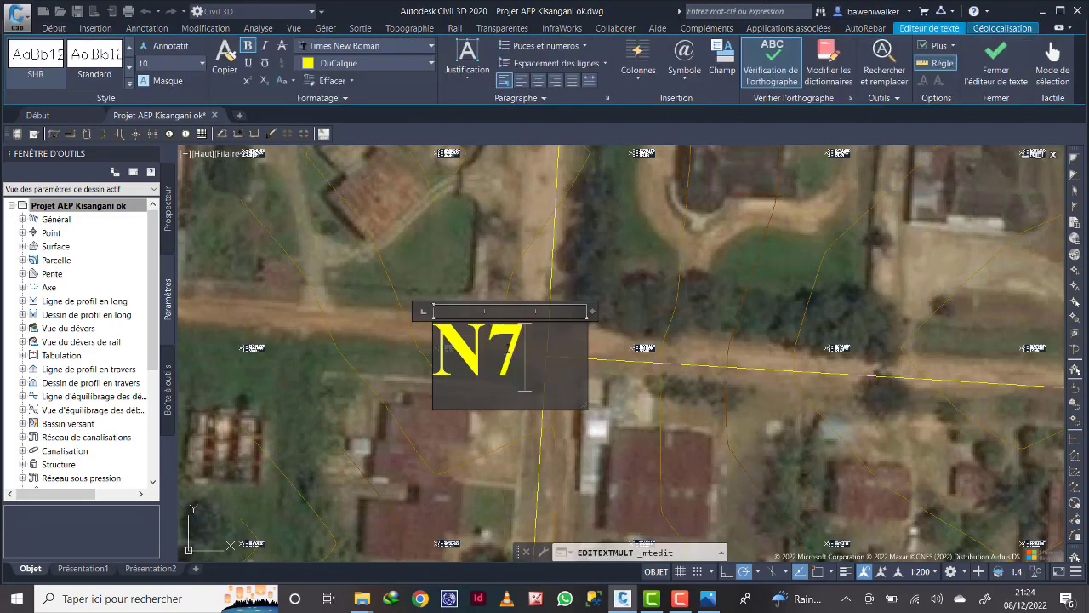
click(449, 272)
- Change the label at the network's southwest corner, above the Source box, to N8
scroll(449, 272, down, 2)
scroll(434, 357, down, 2)
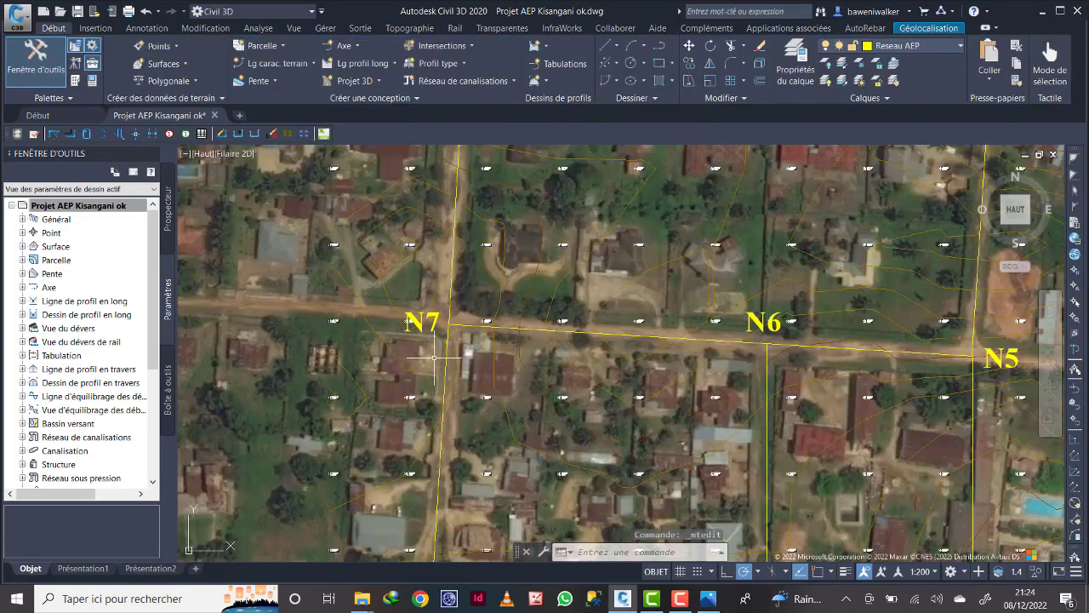
scroll(570, 415, down, 3)
middle_drag(577, 438, 522, 341)
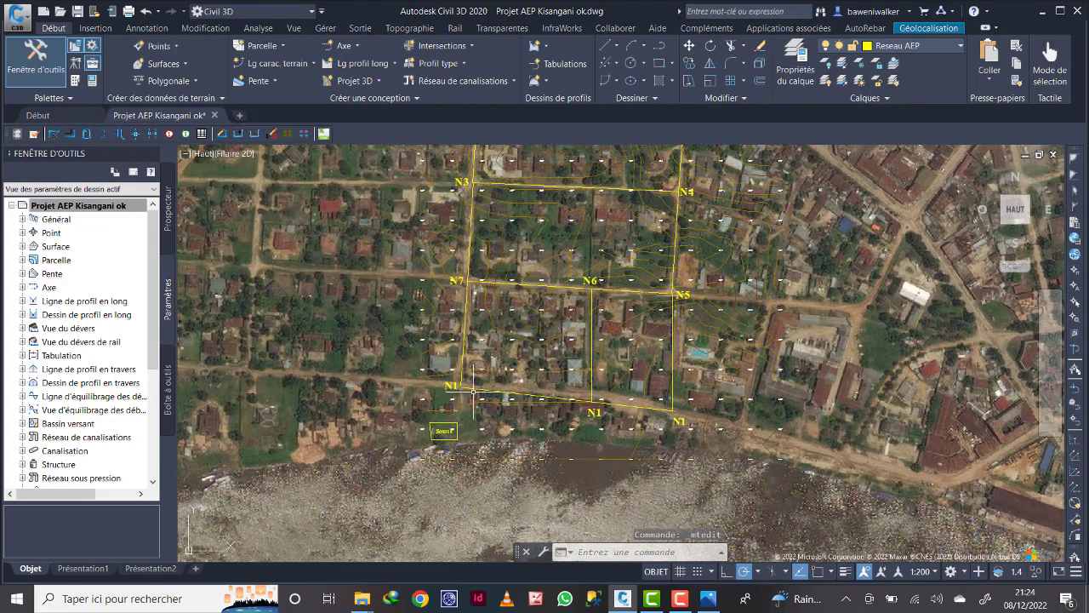
scroll(470, 392, up, 3)
click(442, 390)
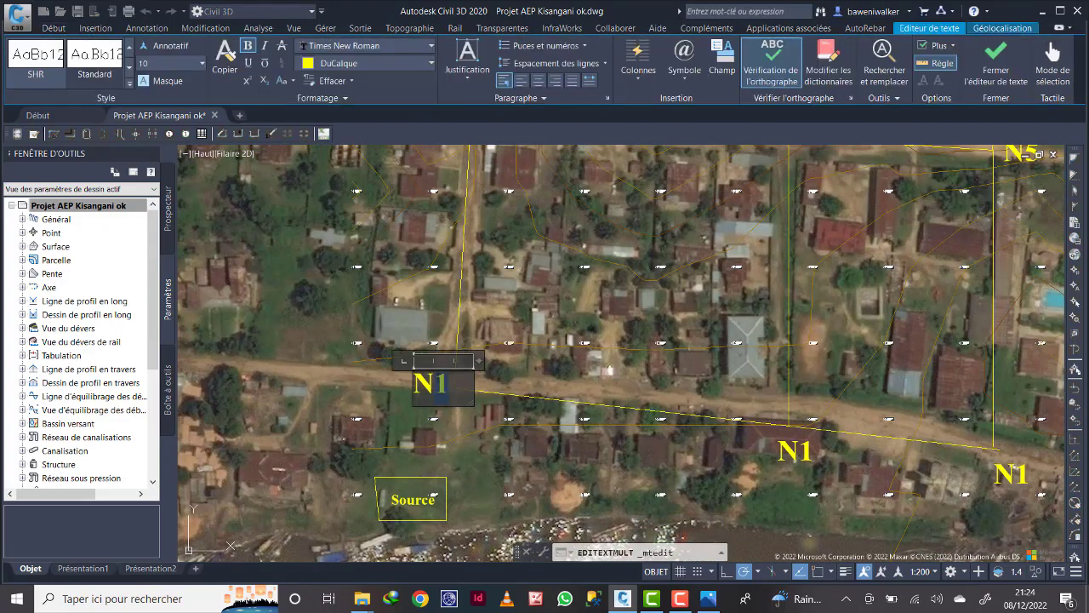
text(8)
key(ctrl+Return)
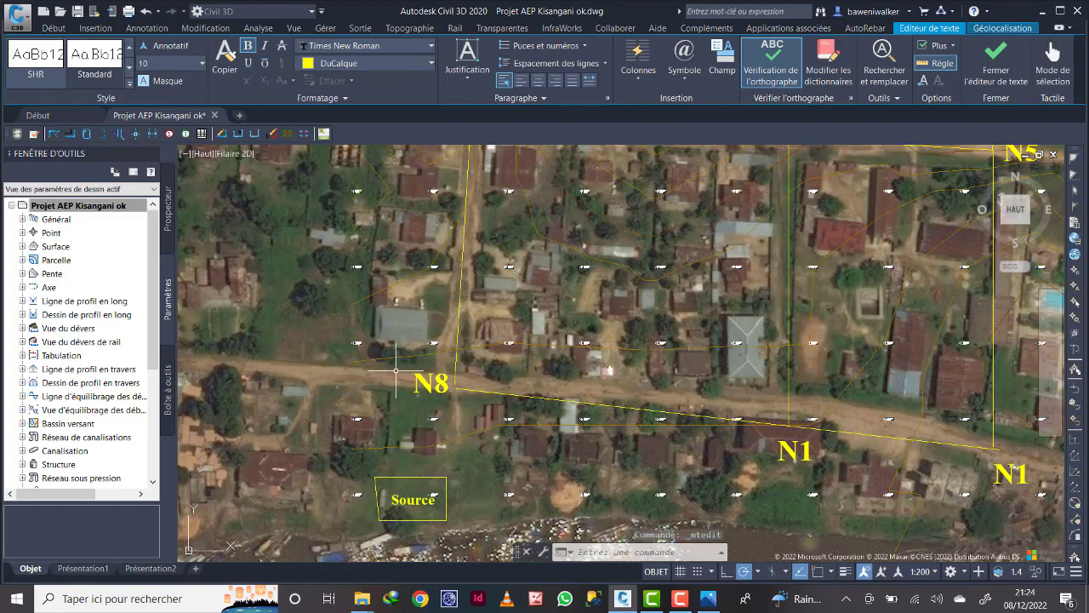
- Change the label at the middle junction of the southernmost road line to N9
scroll(563, 396, down, 4)
scroll(662, 430, up, 5)
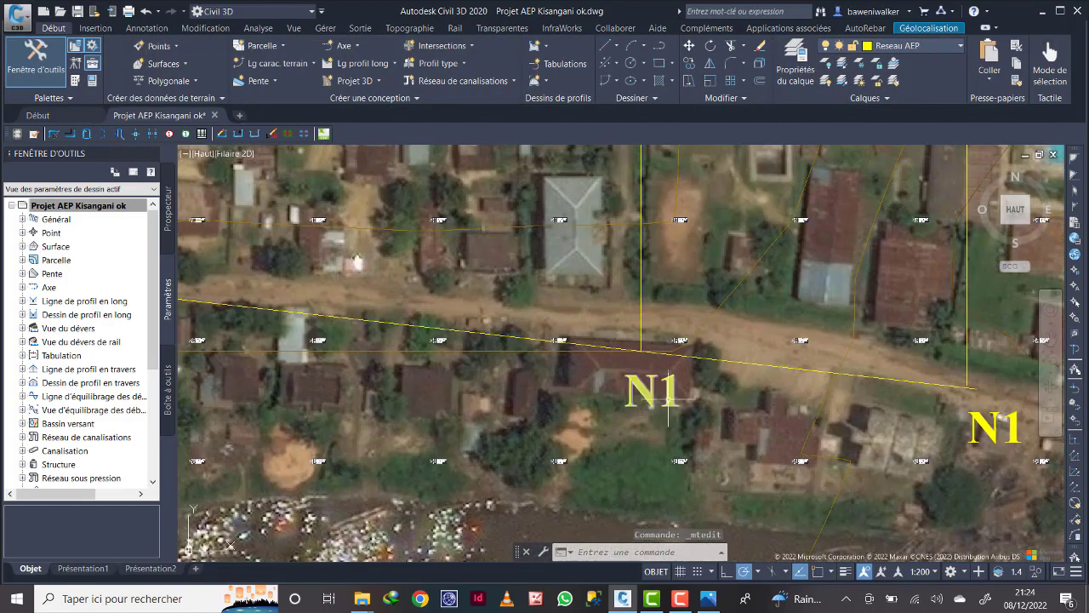
double_click(668, 395)
drag(685, 392, 663, 387)
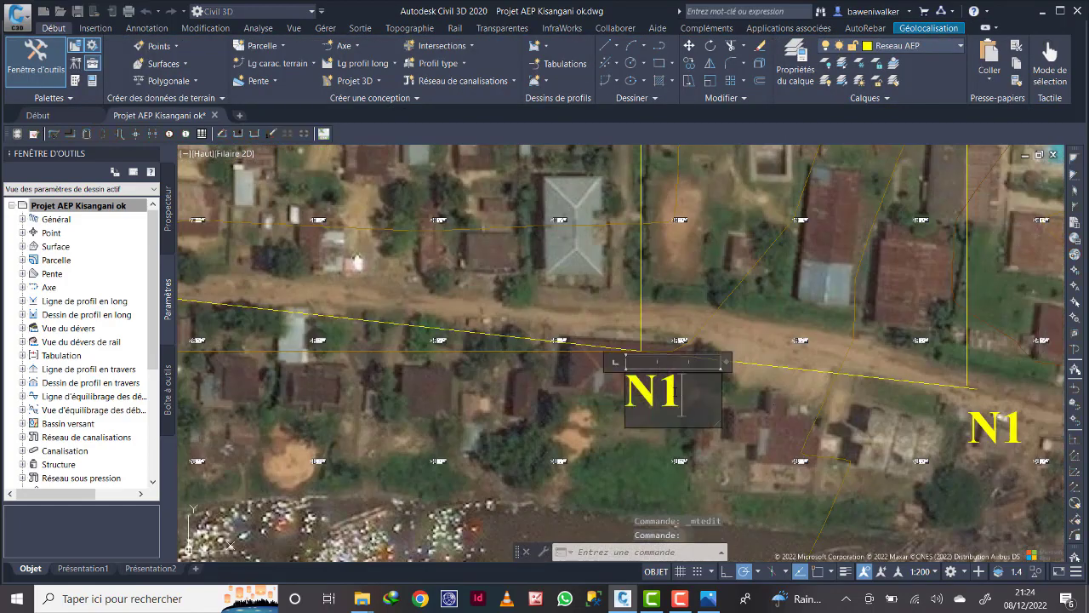
text(9)
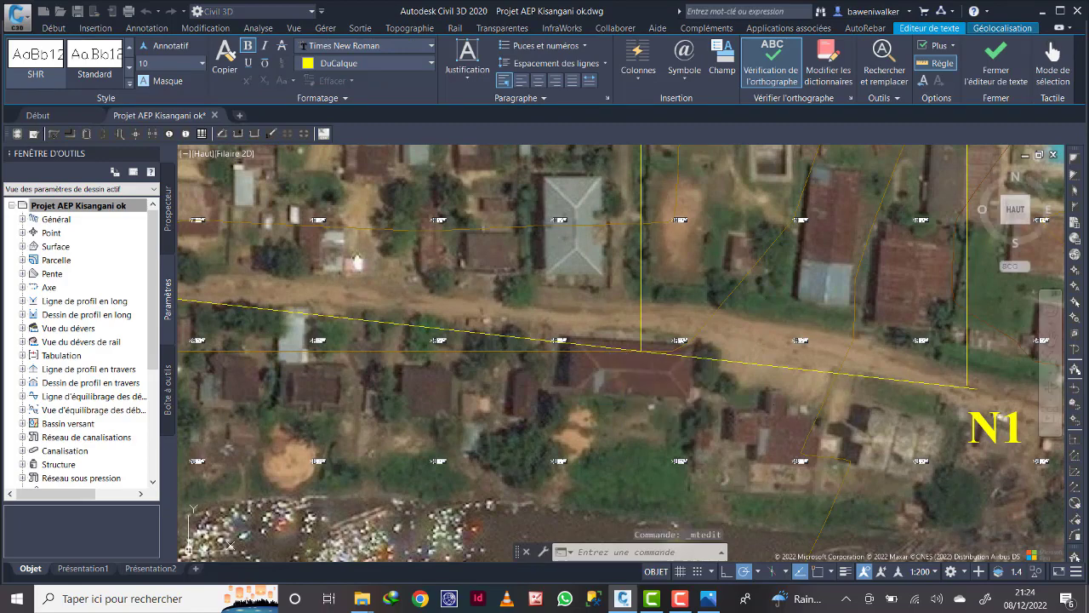
click(610, 415)
- Change the label at the network's southeast corner to N10
scroll(610, 415, down, 3)
scroll(749, 420, up, 4)
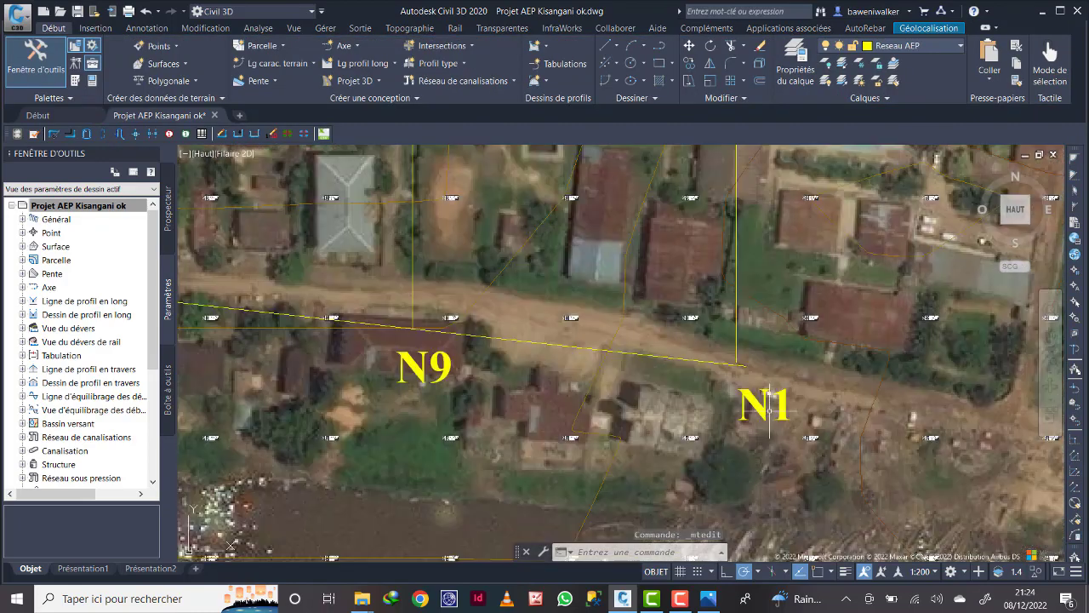
click(787, 400)
double_click(787, 400)
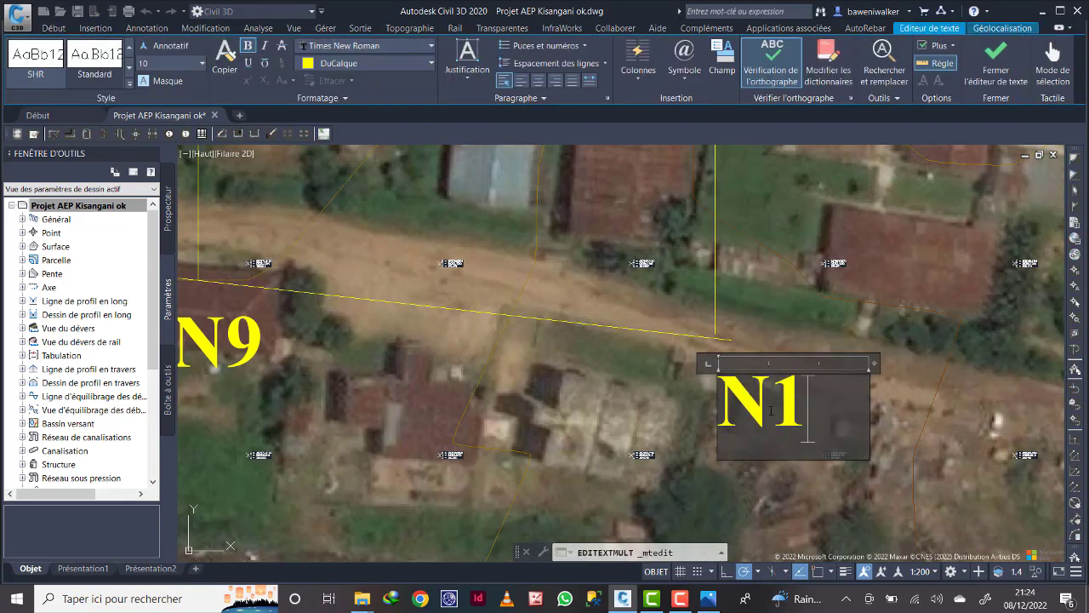
text(0)
click(841, 315)
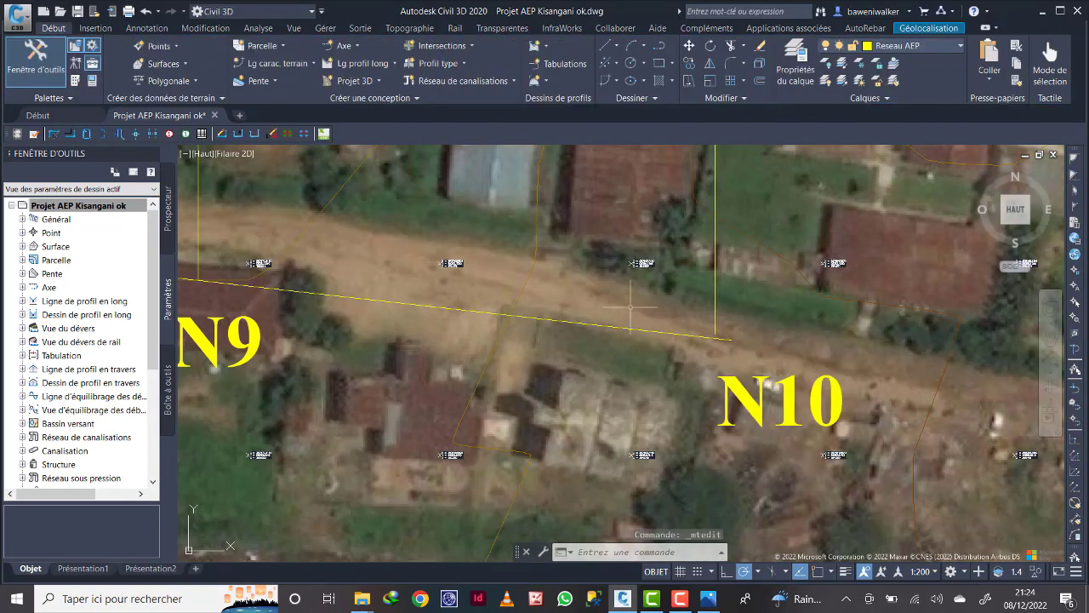
- Draw an almost closed three-point arc inside the northern loop bounded by N1, N2, N3 and N4
scroll(630, 307, down, 8)
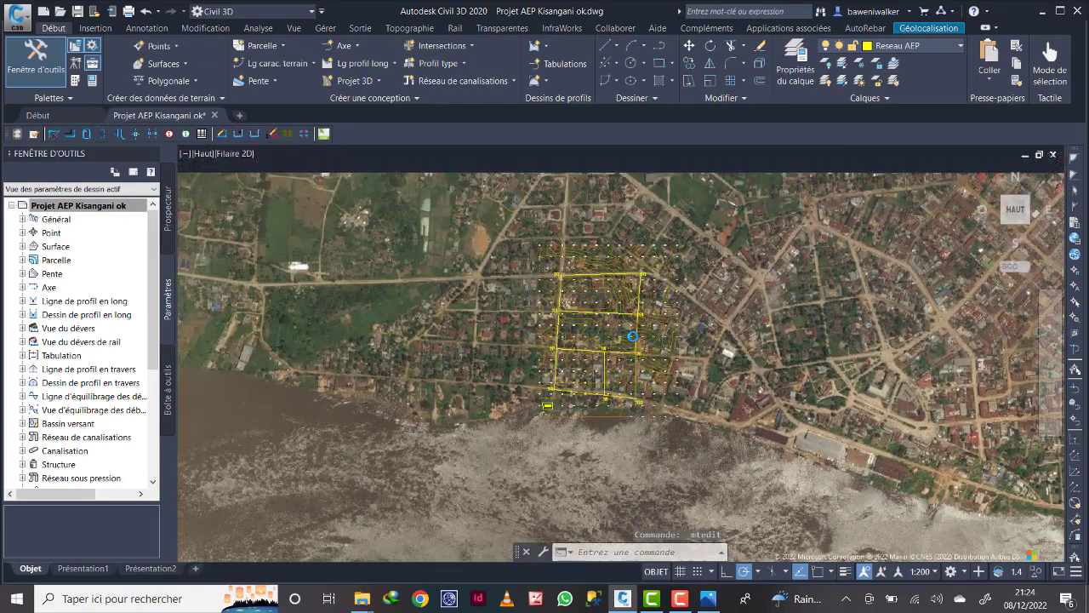
scroll(632, 336, up, 4)
middle_drag(621, 341, 611, 321)
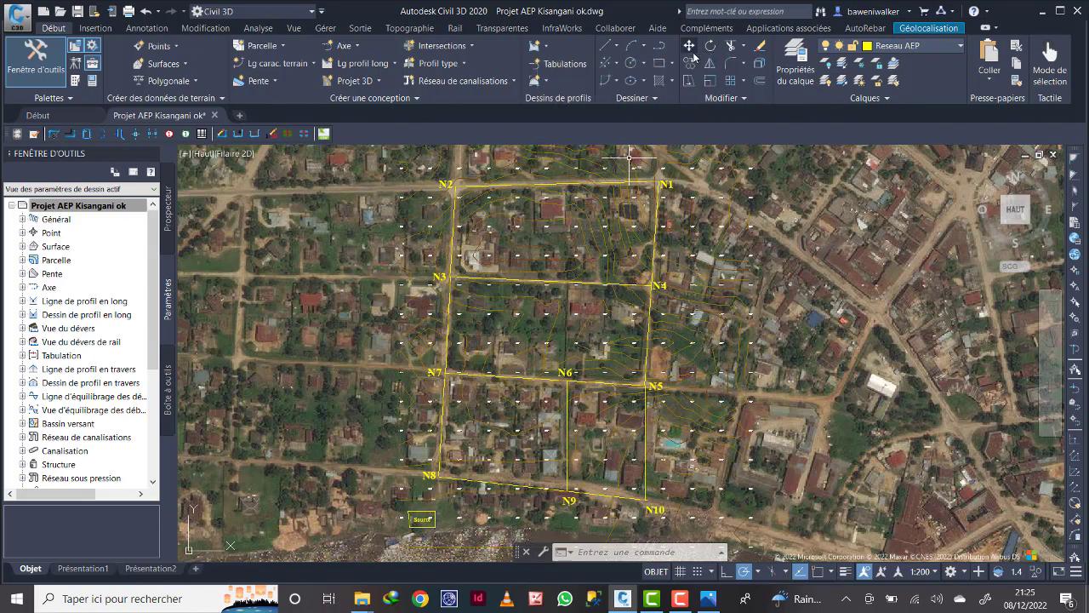
click(628, 50)
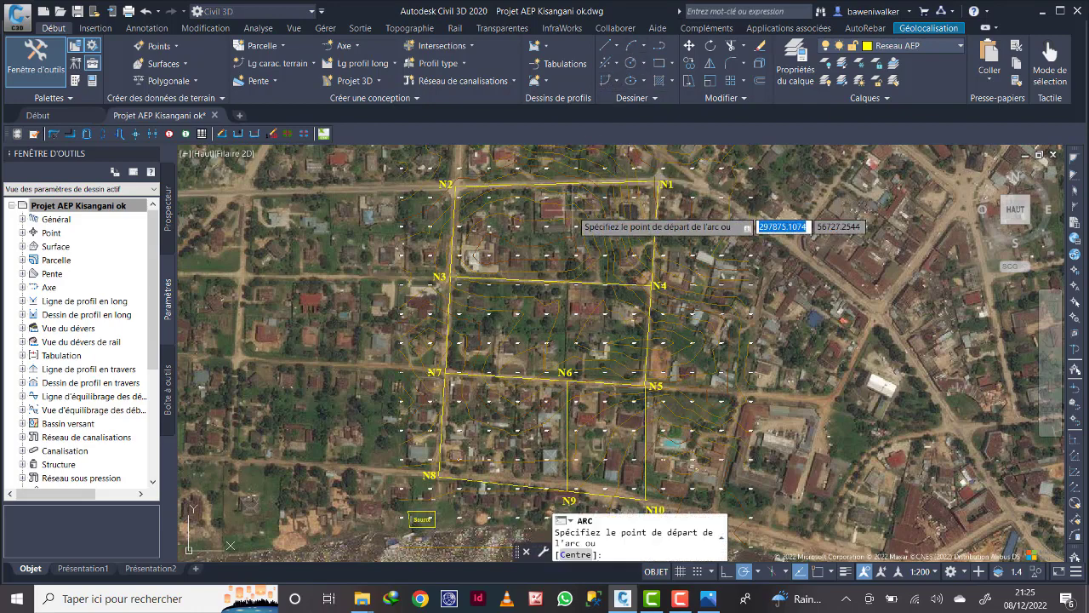
click(574, 236)
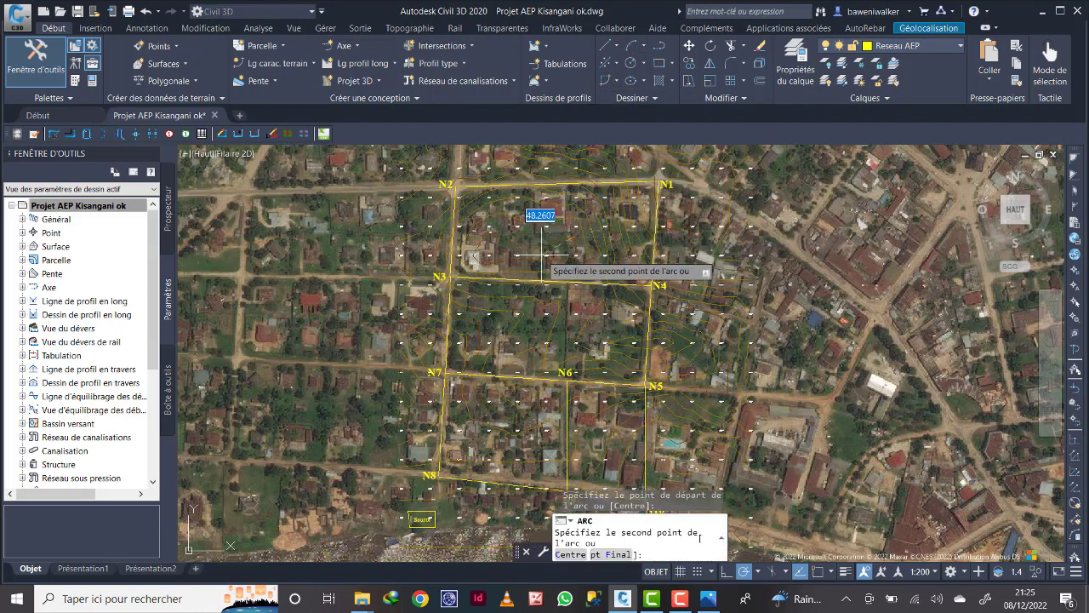
click(551, 260)
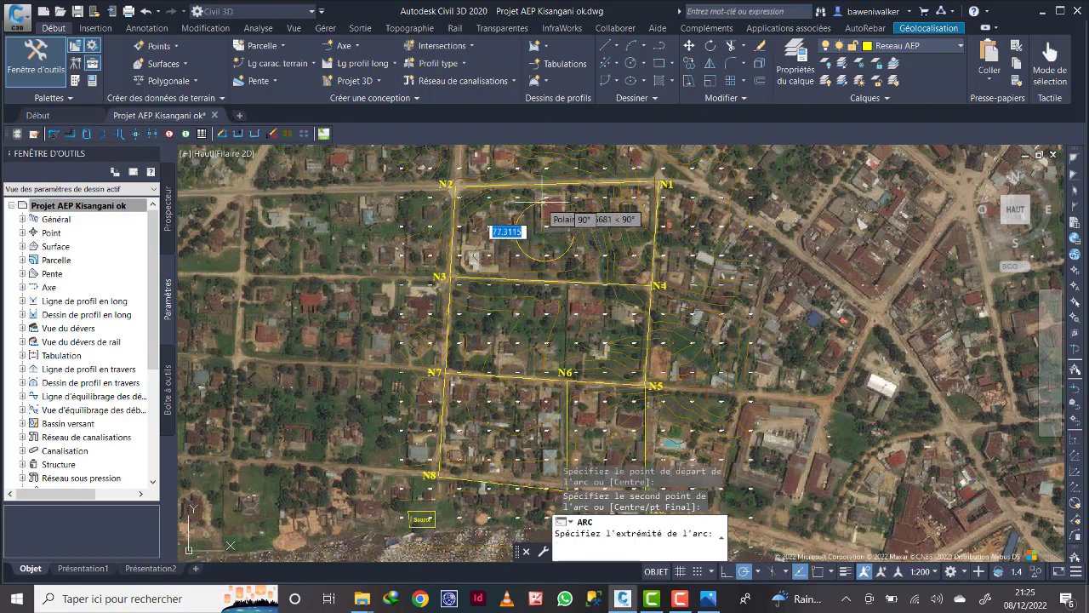
click(544, 199)
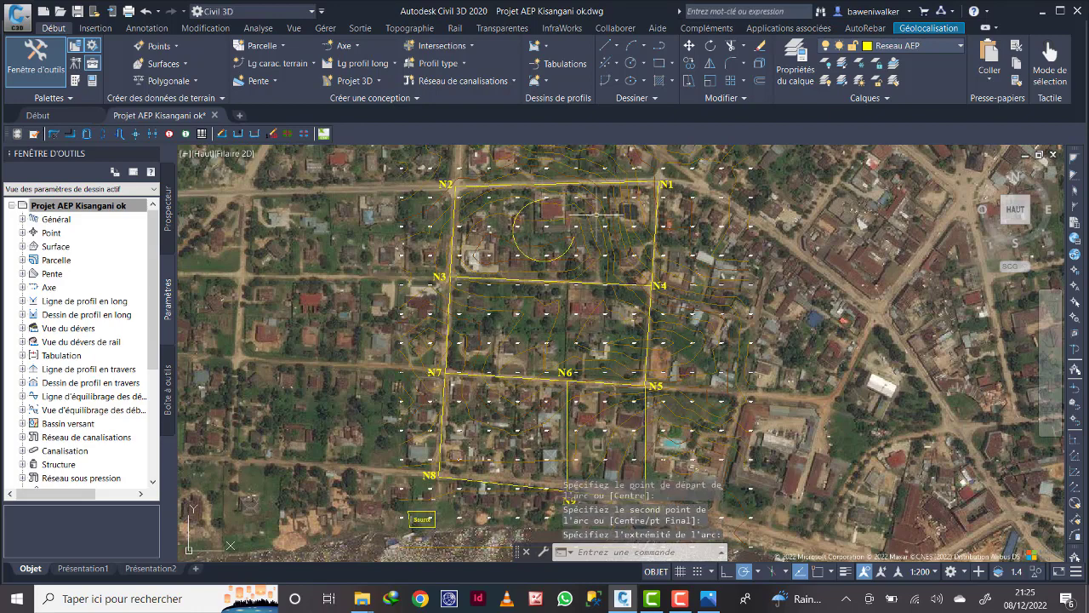
- Draw a closed triangular polyline about 7 units long as an arrowhead at the northern end of the arc
scroll(545, 198, up, 2)
scroll(551, 203, up, 2)
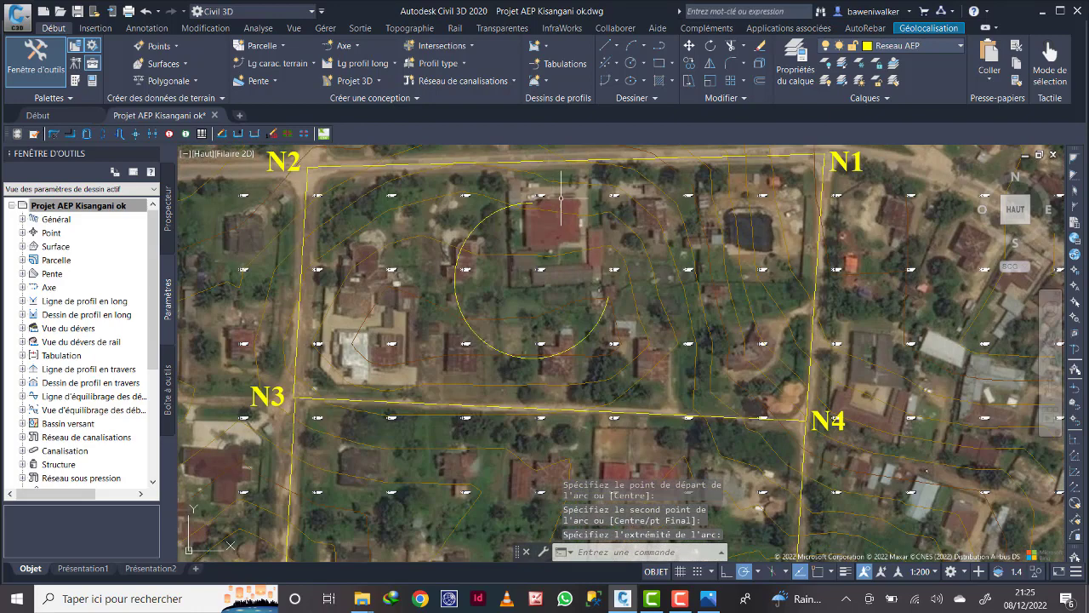
click(710, 46)
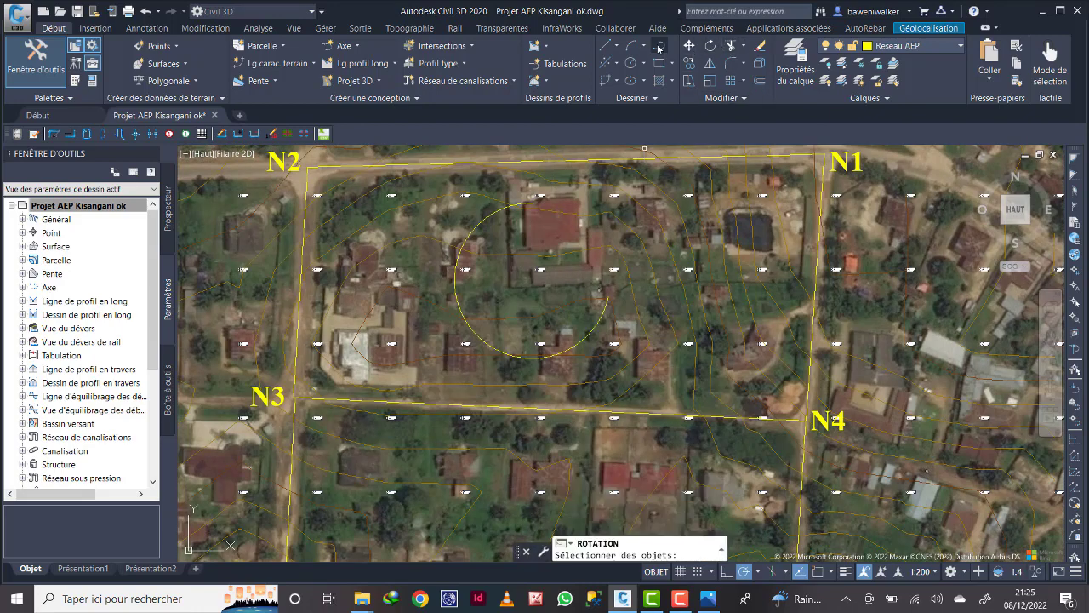
click(660, 47)
scroll(525, 183, up, 4)
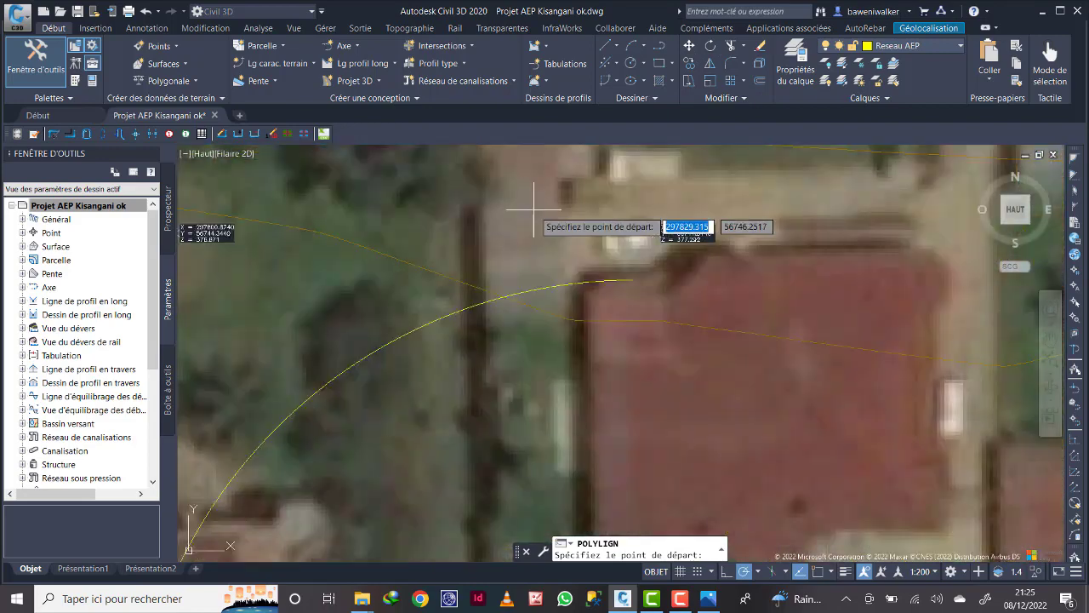
click(636, 279)
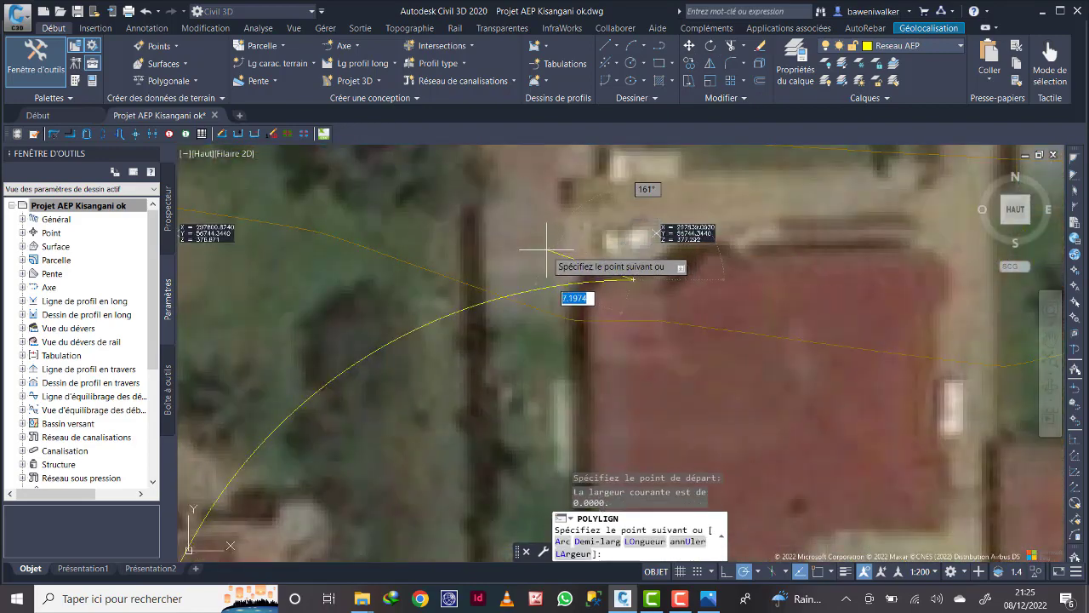
click(543, 250)
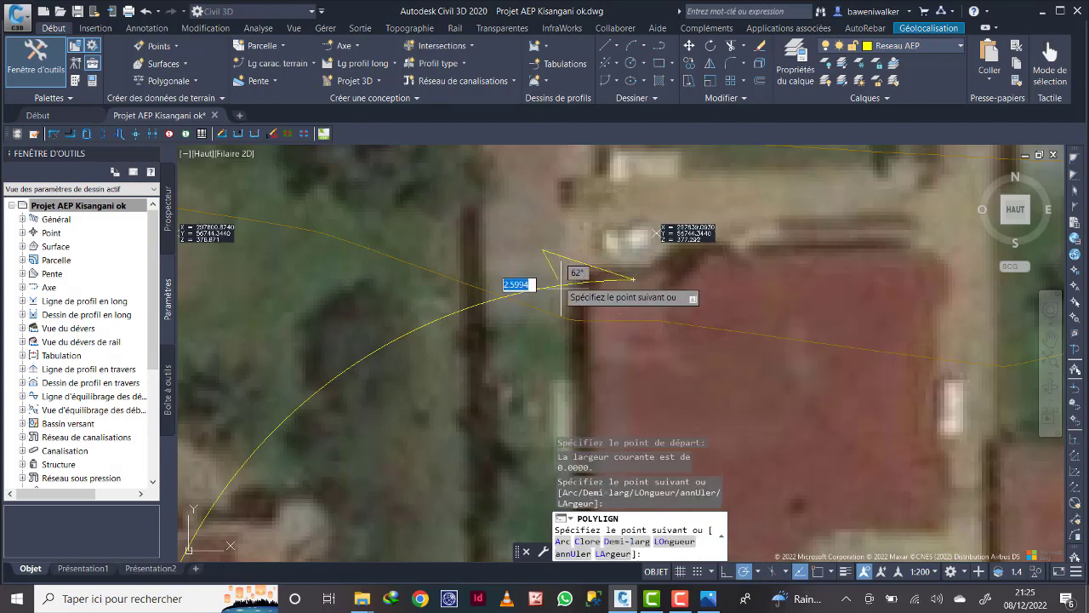
click(559, 325)
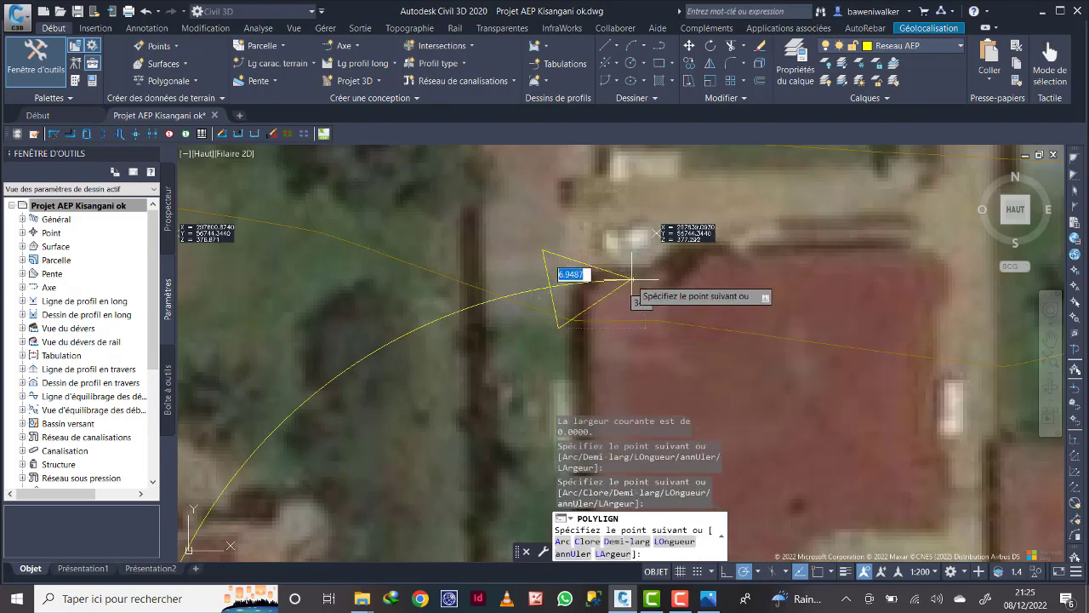
right_click(634, 277)
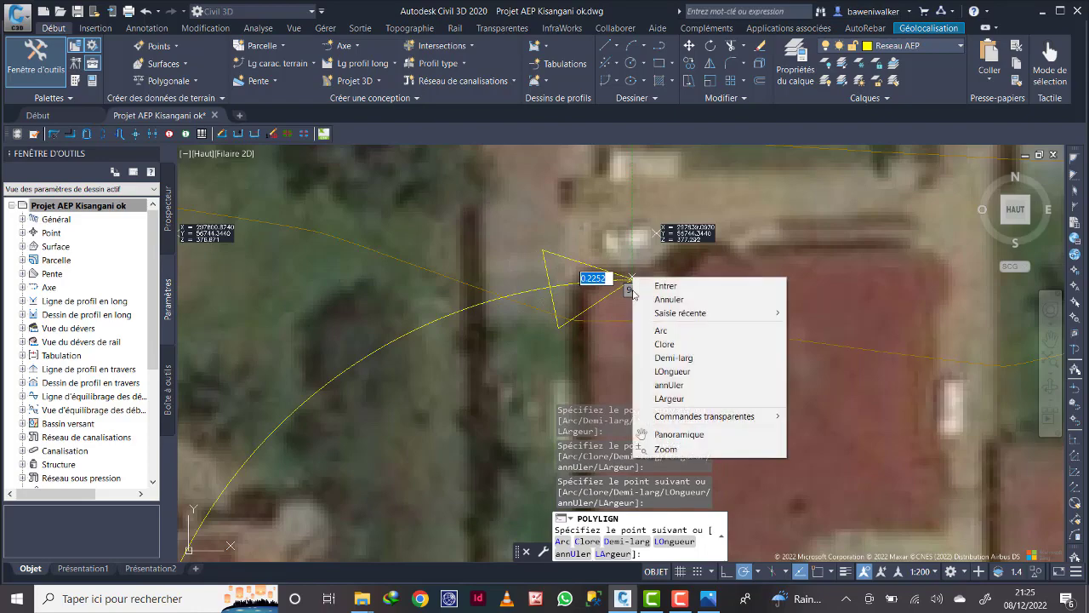
click(665, 286)
- Copy the N2 label to the centre of the arc in the northern loop
scroll(586, 332, down, 5)
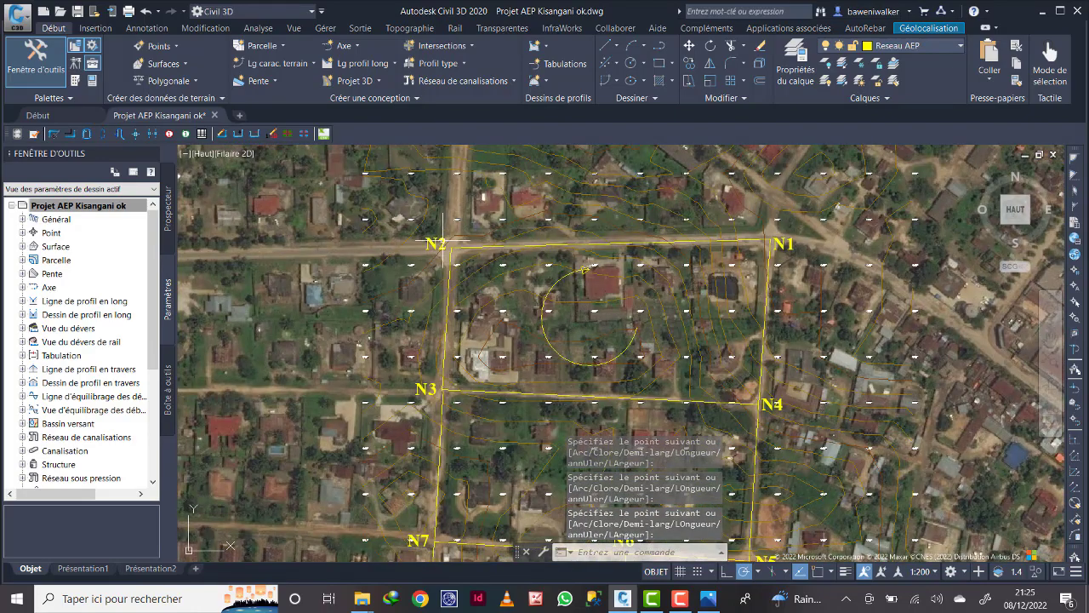
click(443, 243)
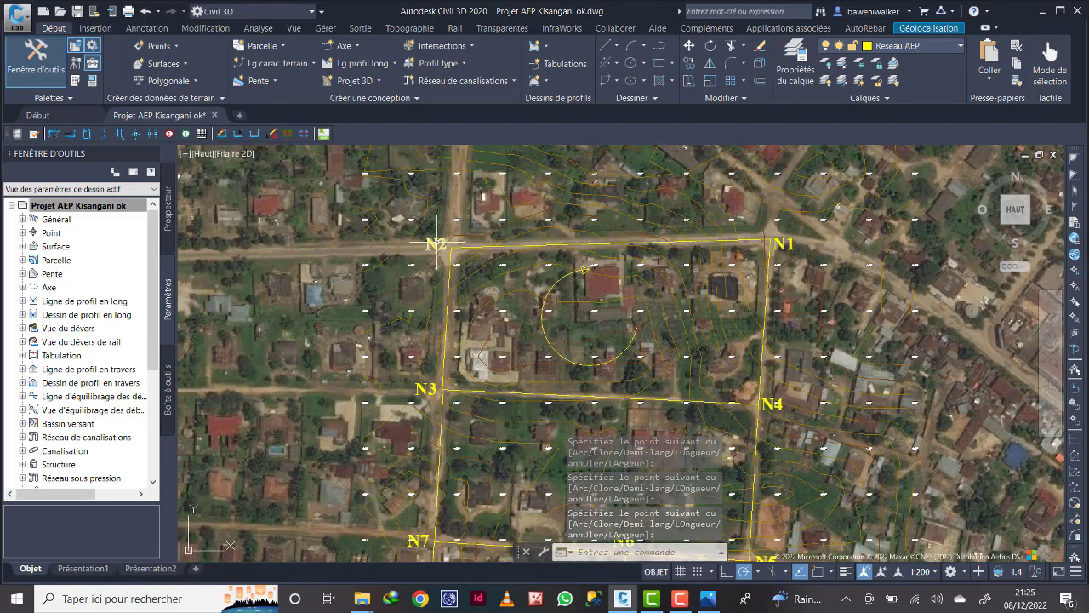
click(689, 63)
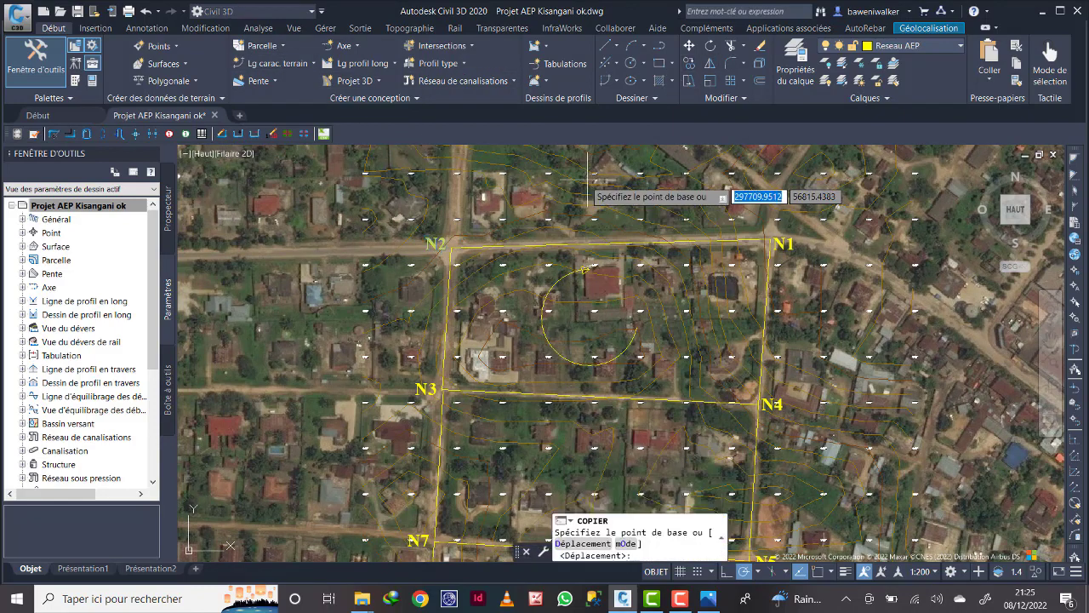
click(435, 246)
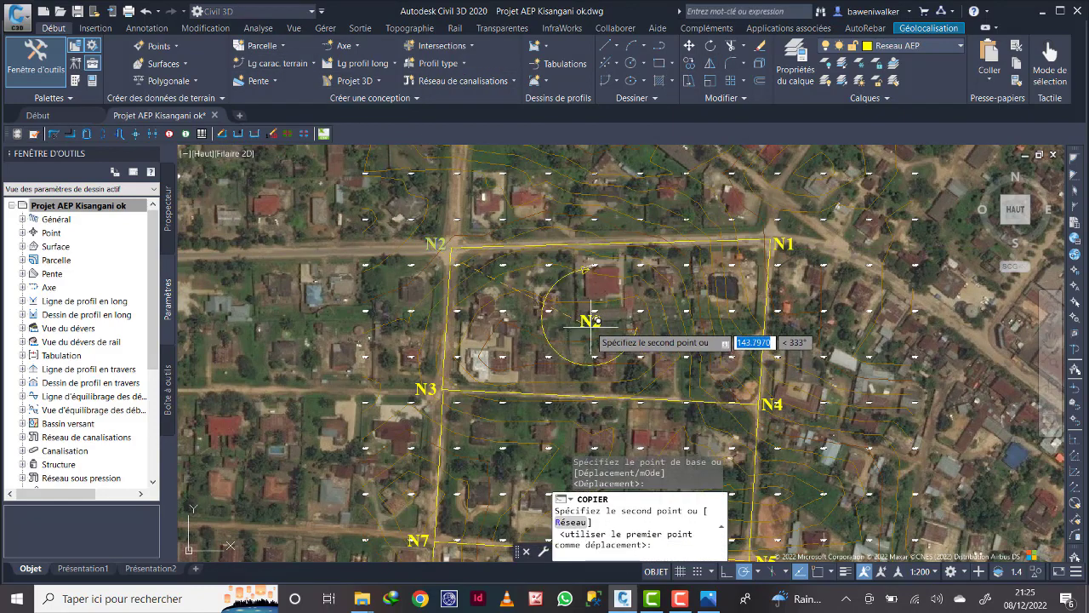
click(594, 319)
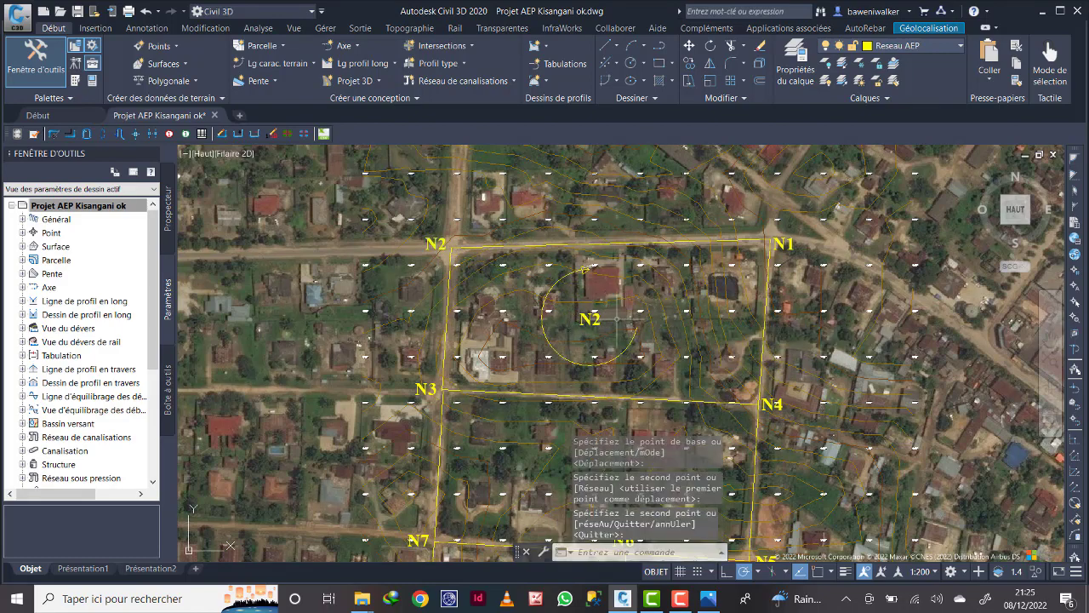
- Change the copied label at the arc's centre to B1
click(592, 320)
double_click(590, 320)
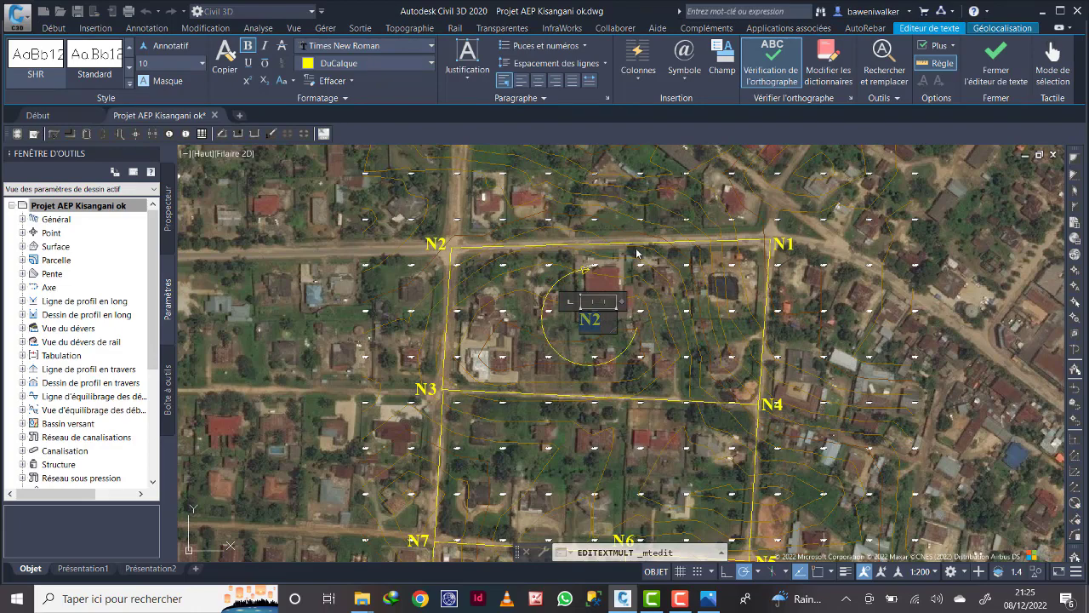
text(B1)
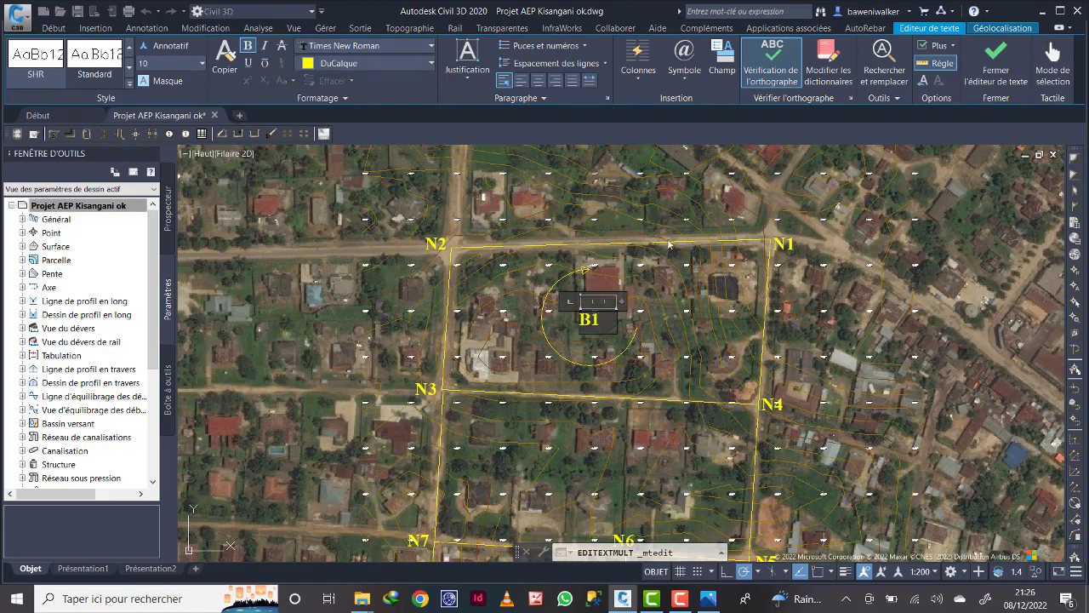
click(669, 245)
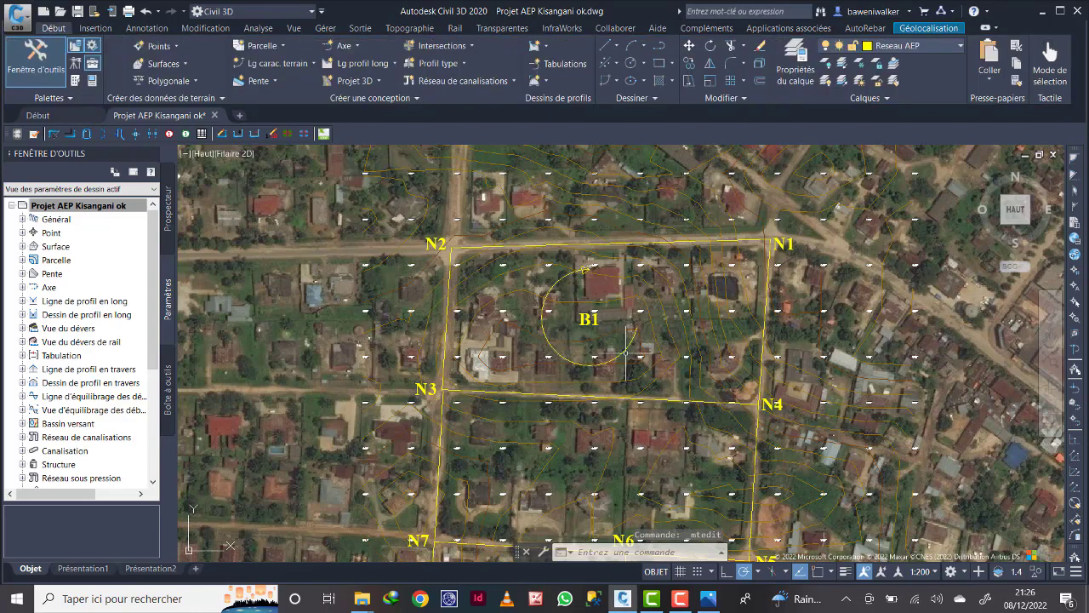
- Copy the arc, its arrowhead and the B1 label about 130 units south into the loop N3–N4–N5–N7
scroll(625, 344, down, 2)
middle_drag(651, 366, 622, 304)
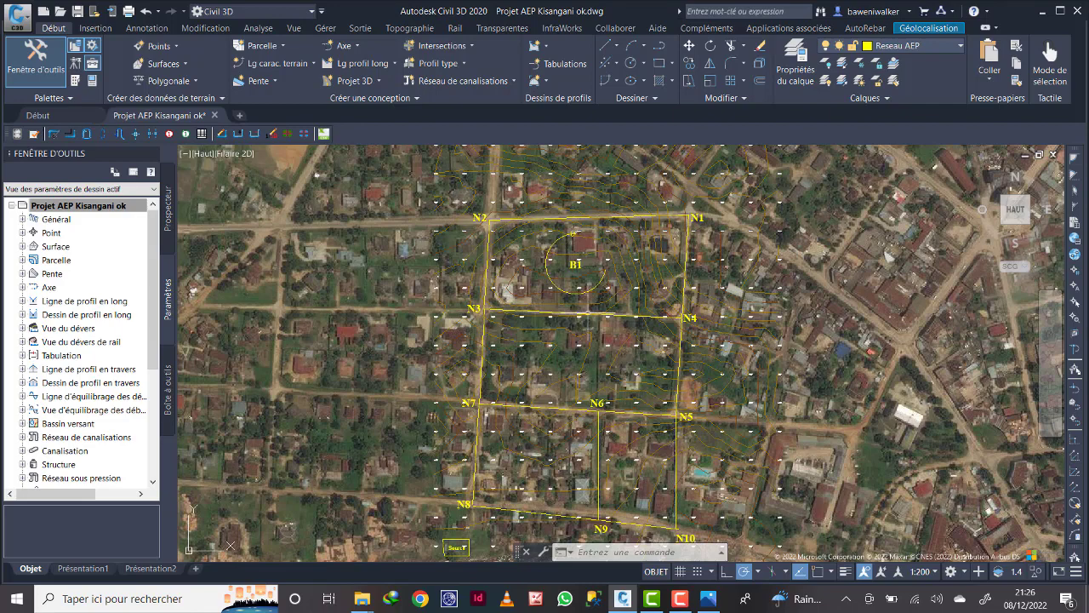
scroll(579, 271, up, 4)
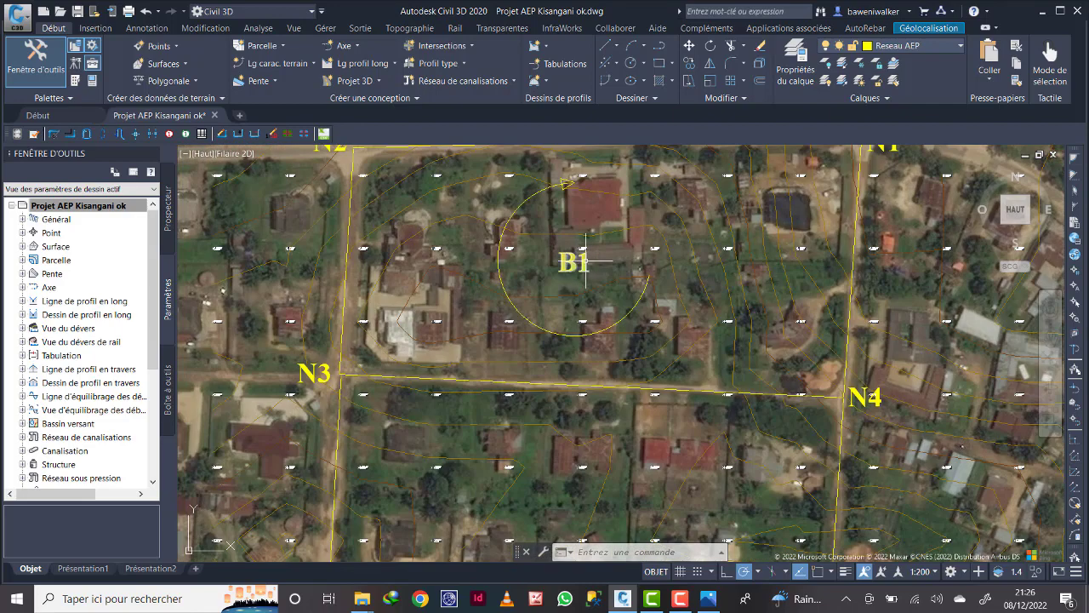
scroll(569, 182, up, 3)
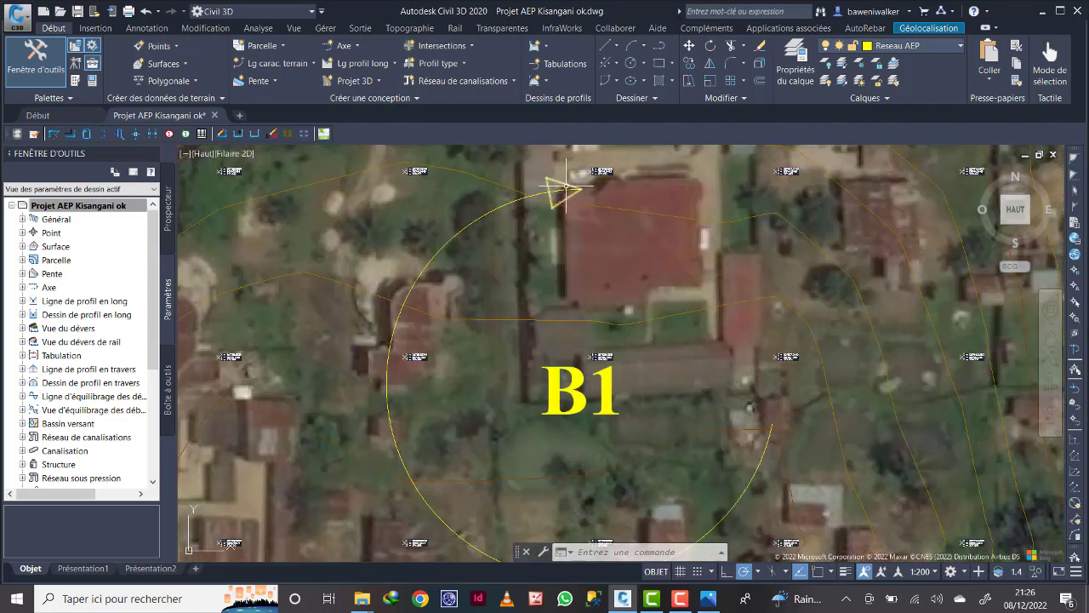
click(564, 182)
click(522, 199)
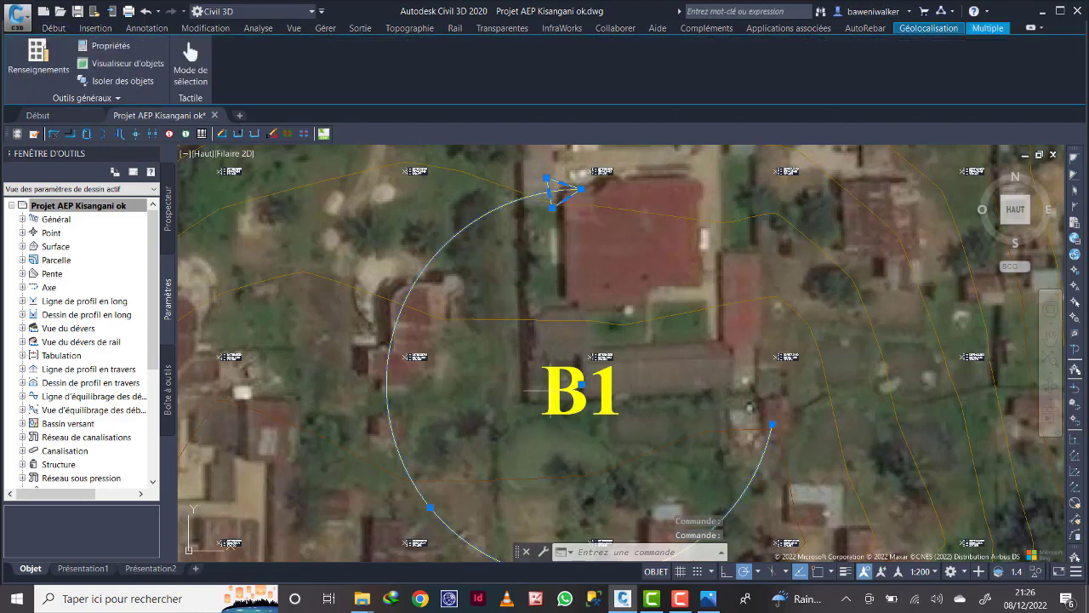
scroll(581, 387, down, 8)
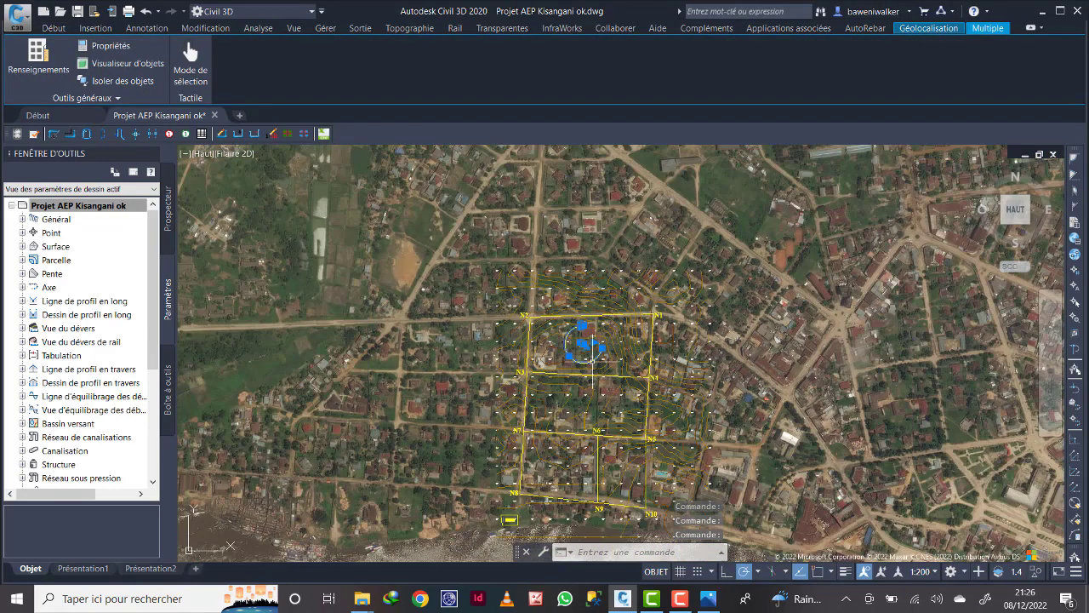
middle_drag(593, 357, 582, 301)
click(57, 28)
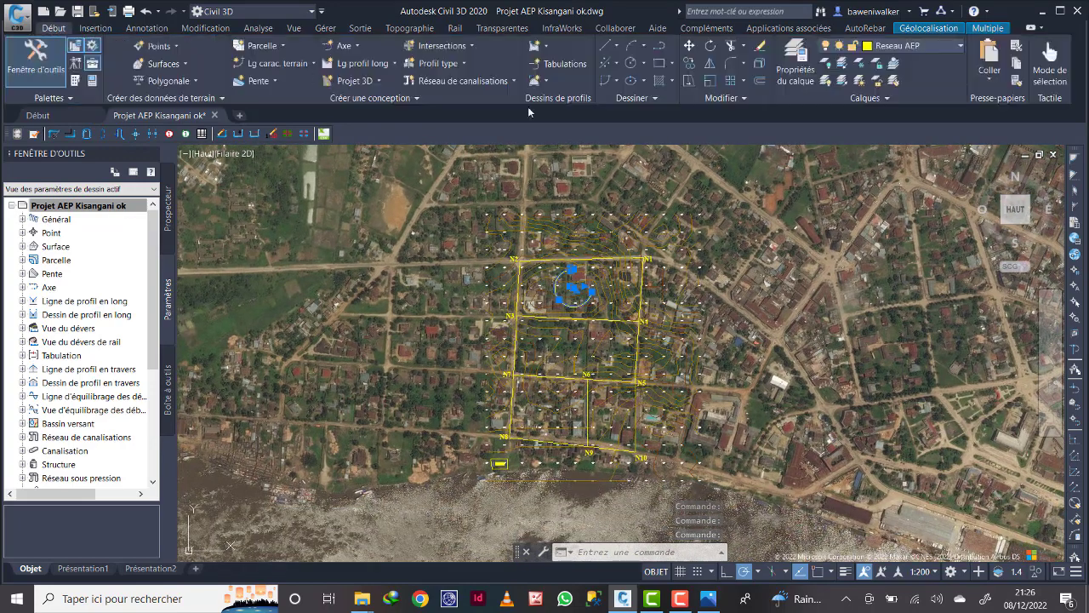
click(689, 63)
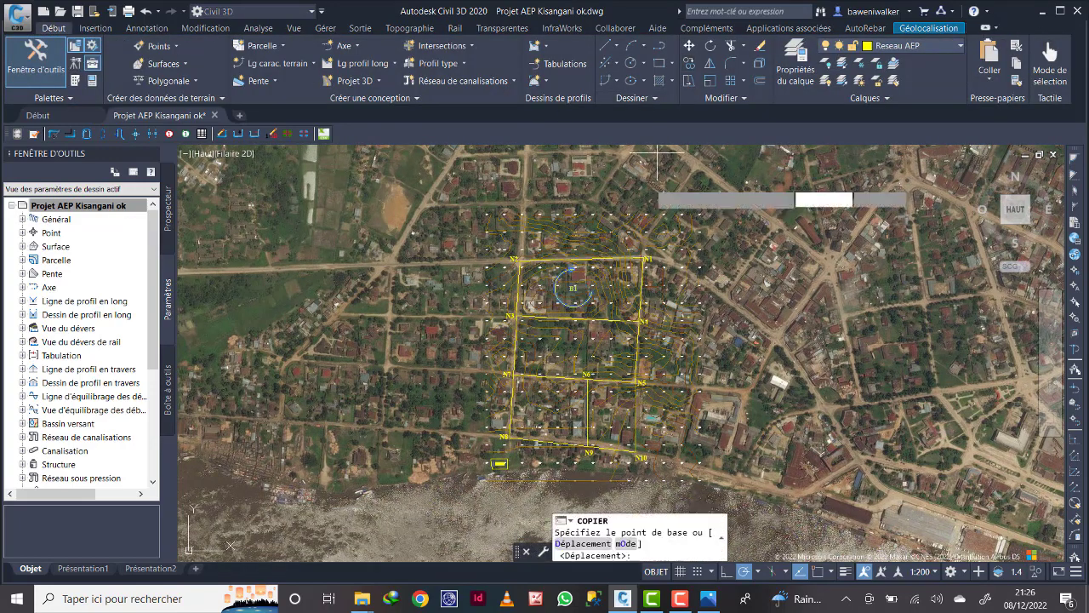
scroll(576, 299, up, 2)
click(576, 298)
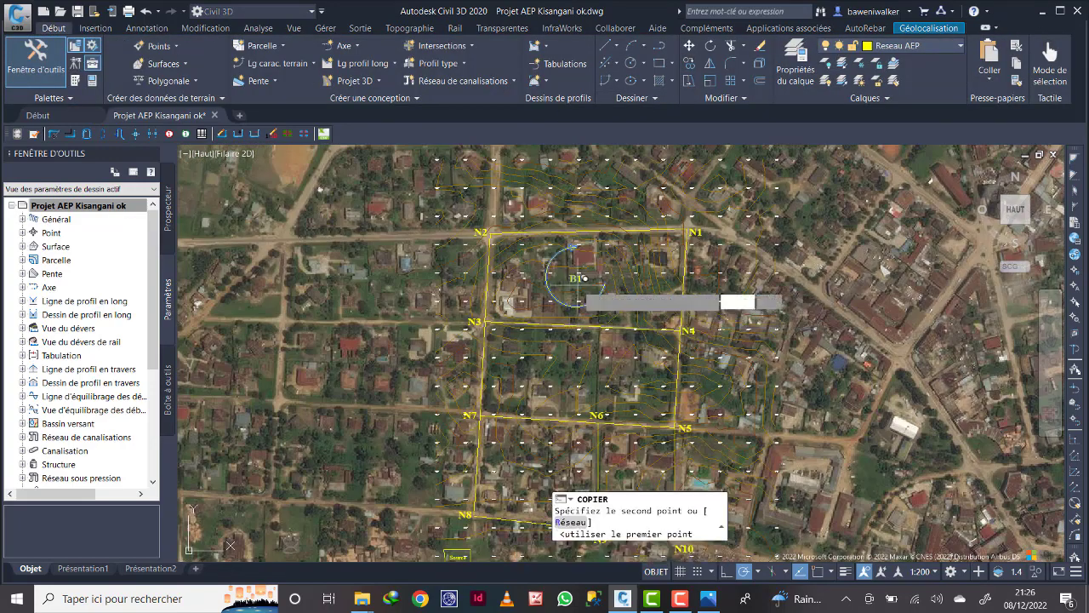
click(585, 393)
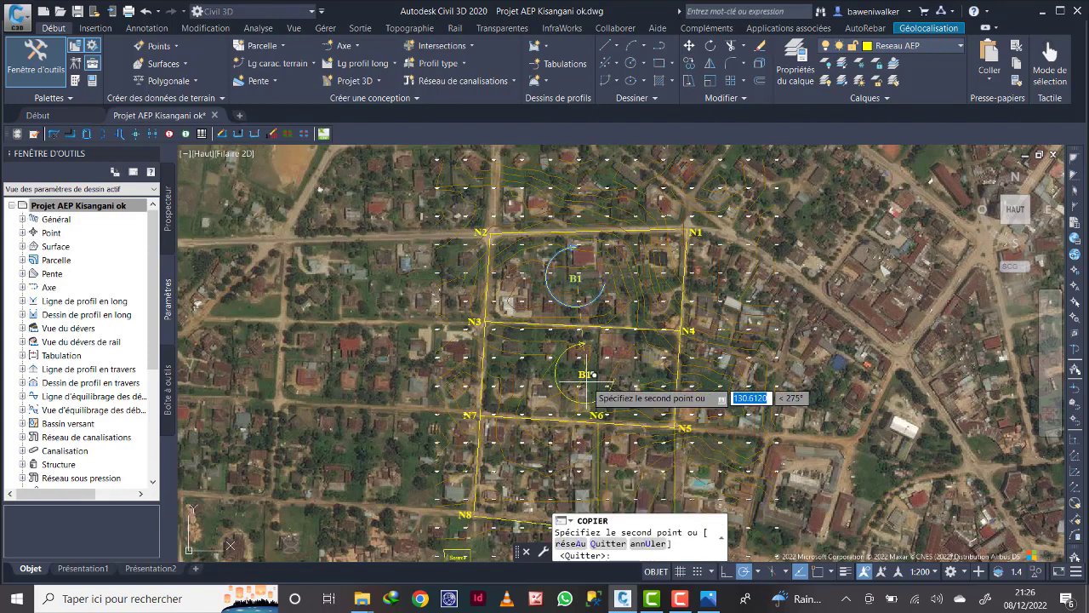
- Place copies of the arc, arrowhead and B1 label in the southern loops N6–N7–N8–N9 and N5–N6–N9–N10
middle_drag(545, 464, 552, 380)
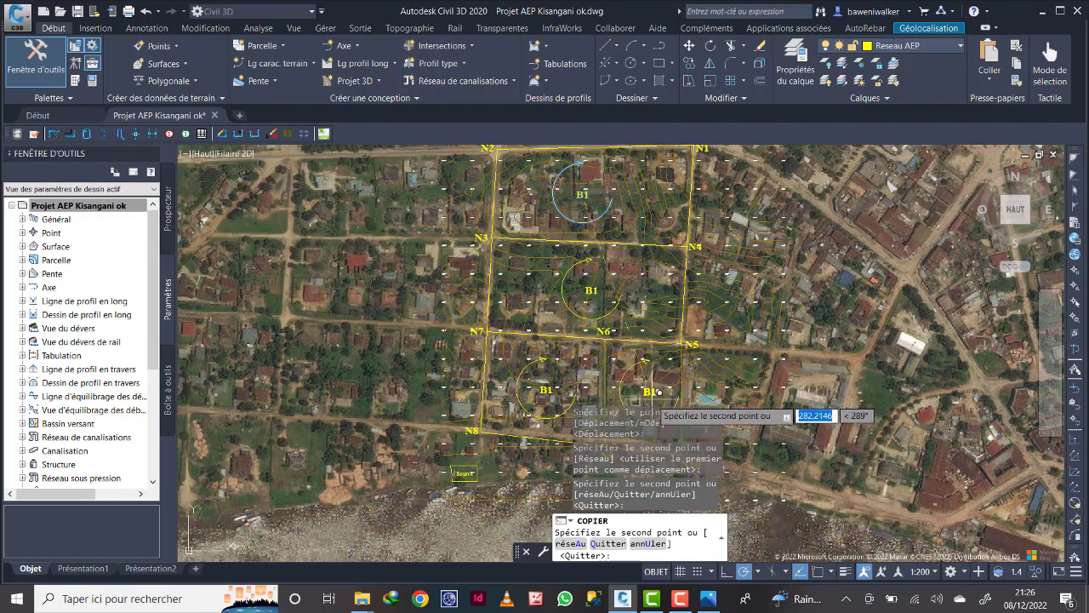
middle_drag(631, 390, 638, 329)
scroll(639, 328, up, 2)
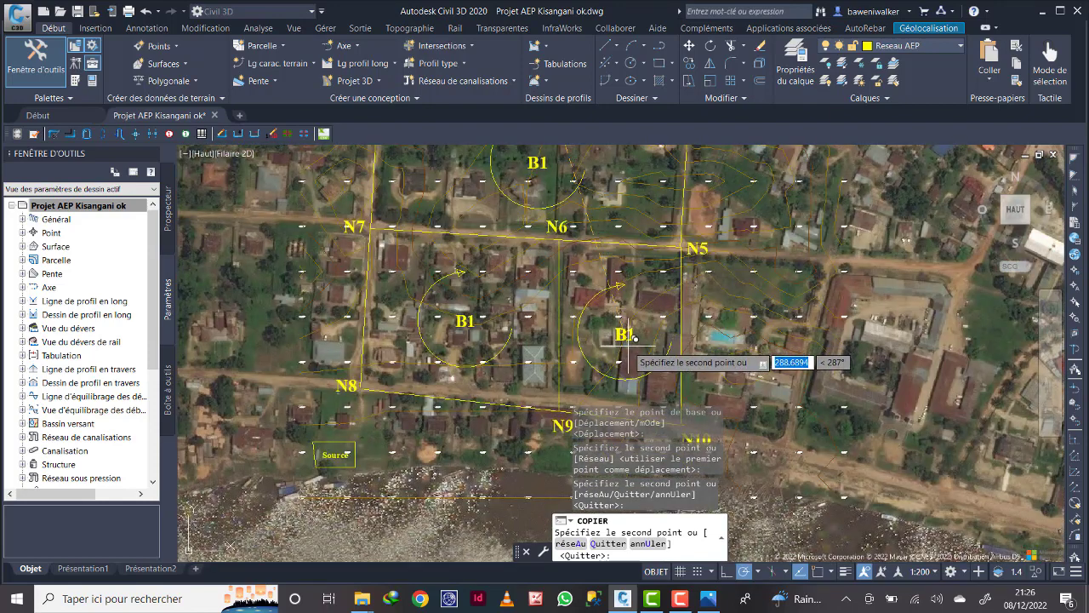
click(634, 338)
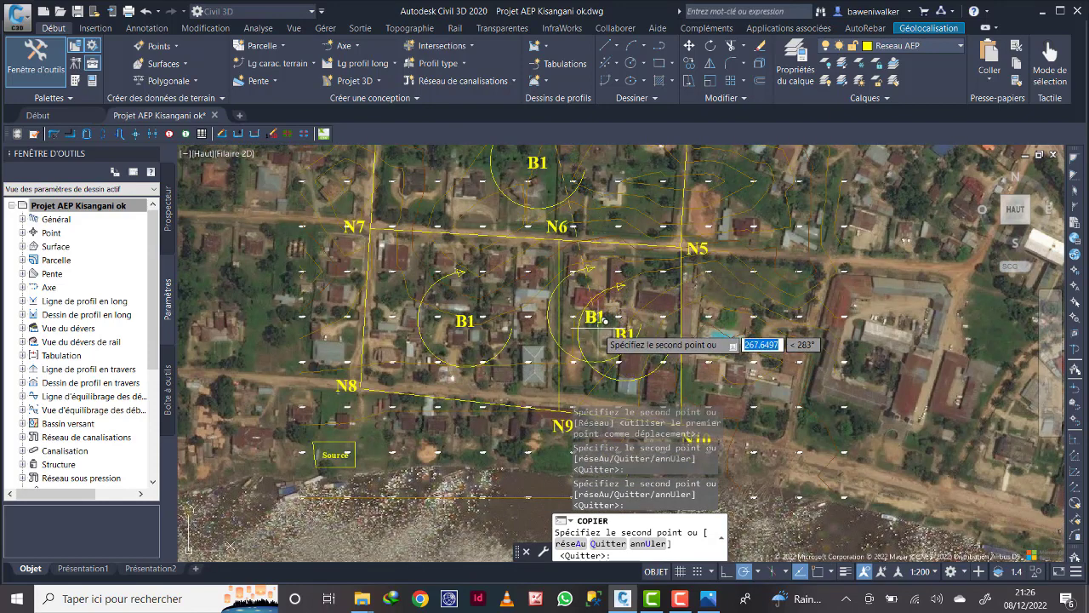
key(Escape)
scroll(537, 349, down, 3)
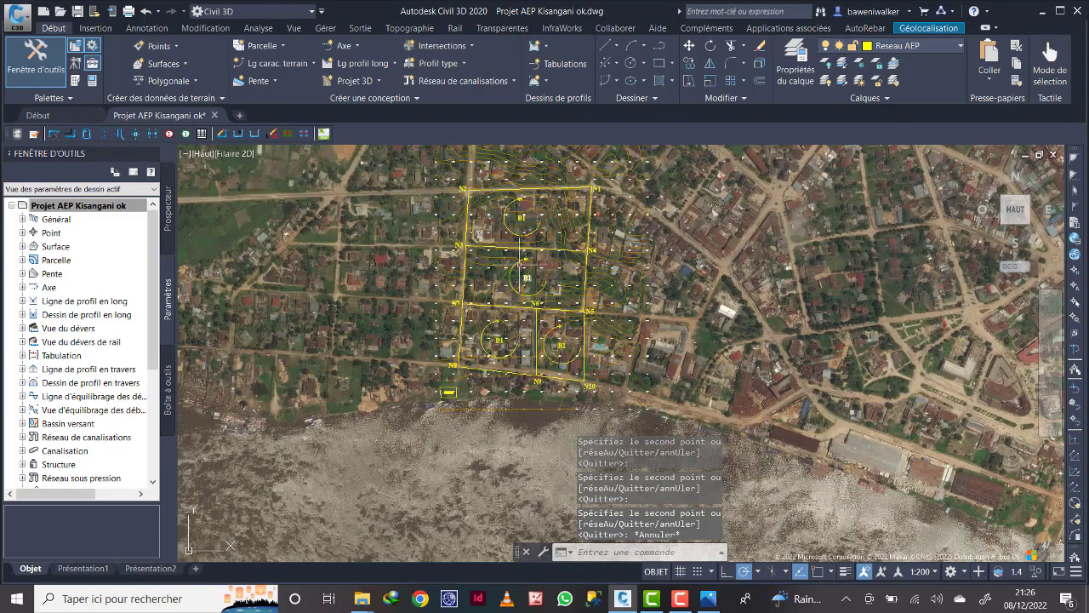
- Change the loop label inside N3–N4–N5–N7 to B2
scroll(546, 264, up, 3)
scroll(513, 269, up, 2)
click(513, 252)
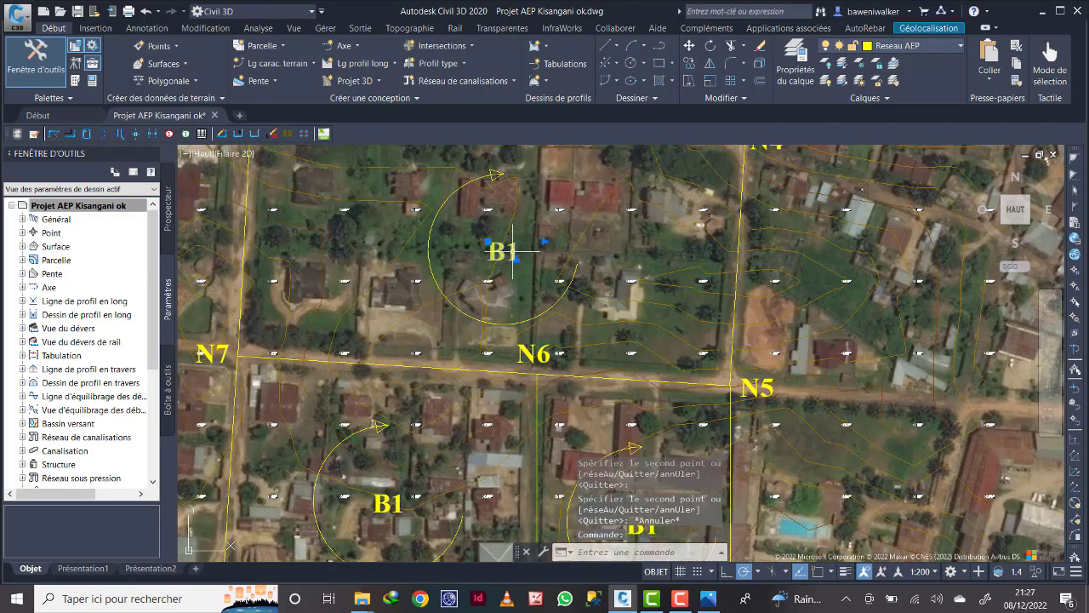
double_click(502, 252)
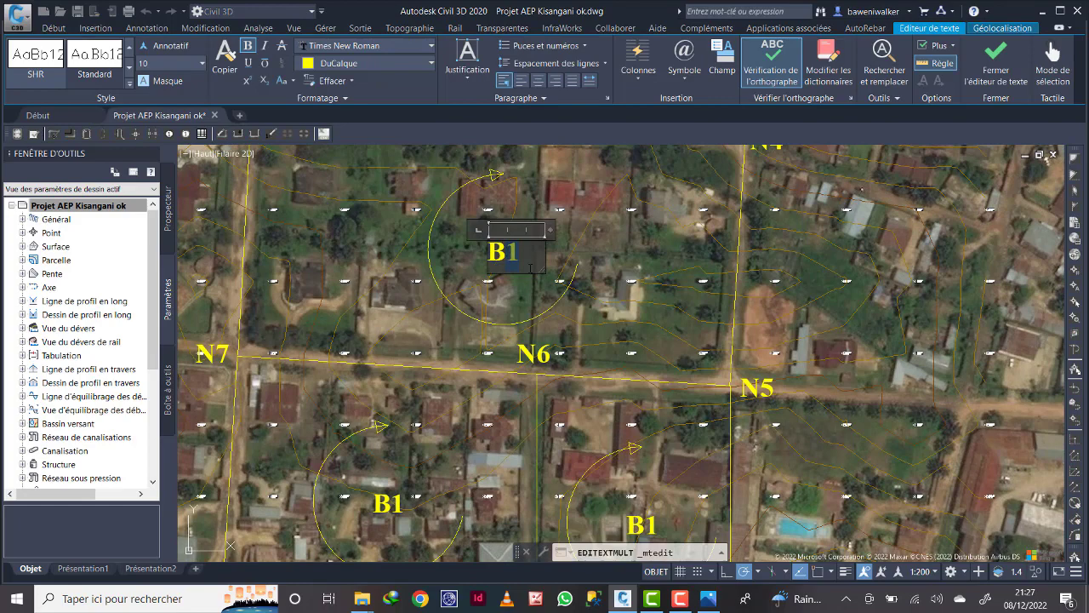
text(2)
click(545, 372)
- Change the loop label inside N6–N7–N8–N9 to B3
scroll(545, 372, down, 4)
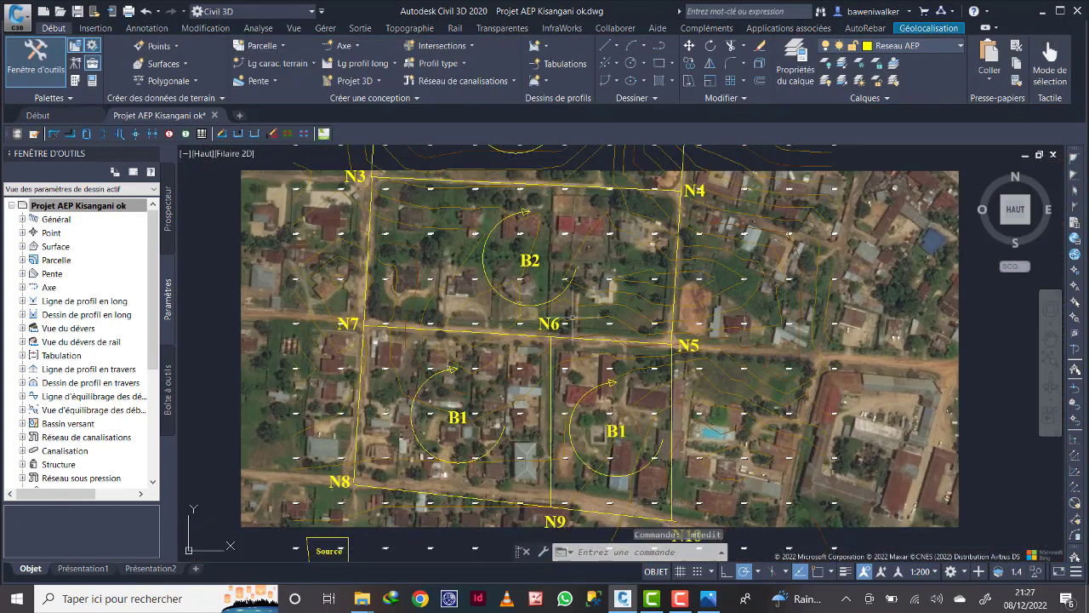
scroll(508, 384, up, 6)
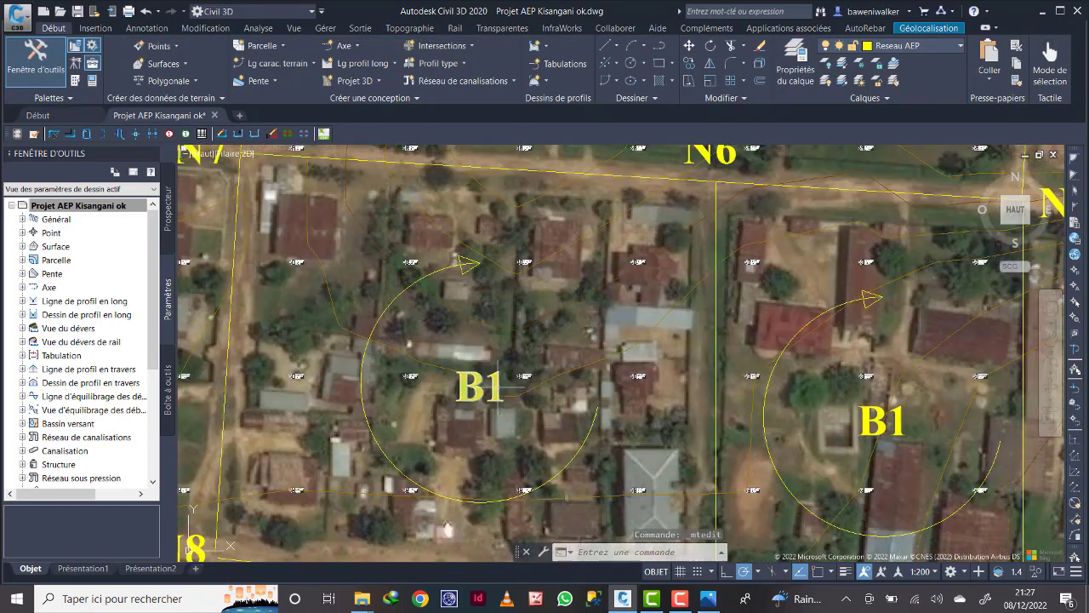
click(507, 384)
double_click(506, 383)
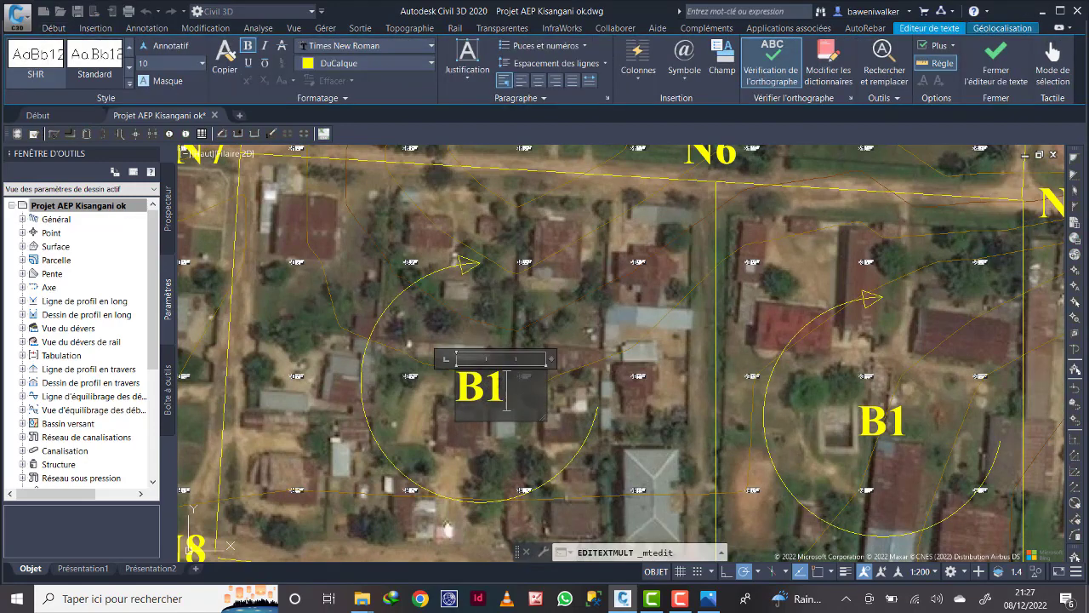
drag(507, 384, 495, 383)
text(3)
click(629, 387)
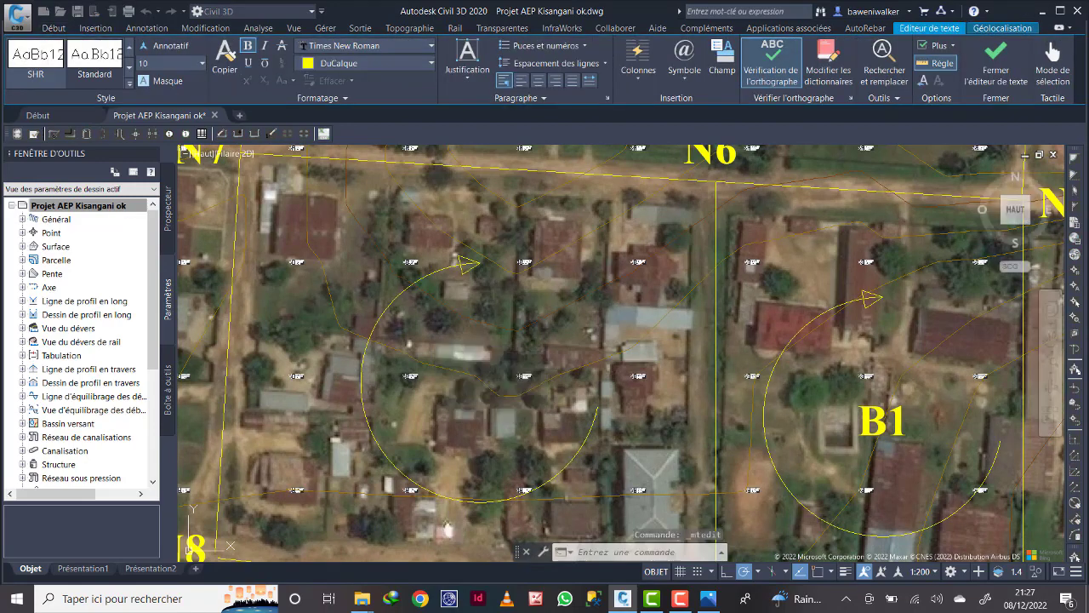
- Change the loop label inside N5–N6–N9–N10 to B4
scroll(672, 396, down, 4)
scroll(691, 403, up, 4)
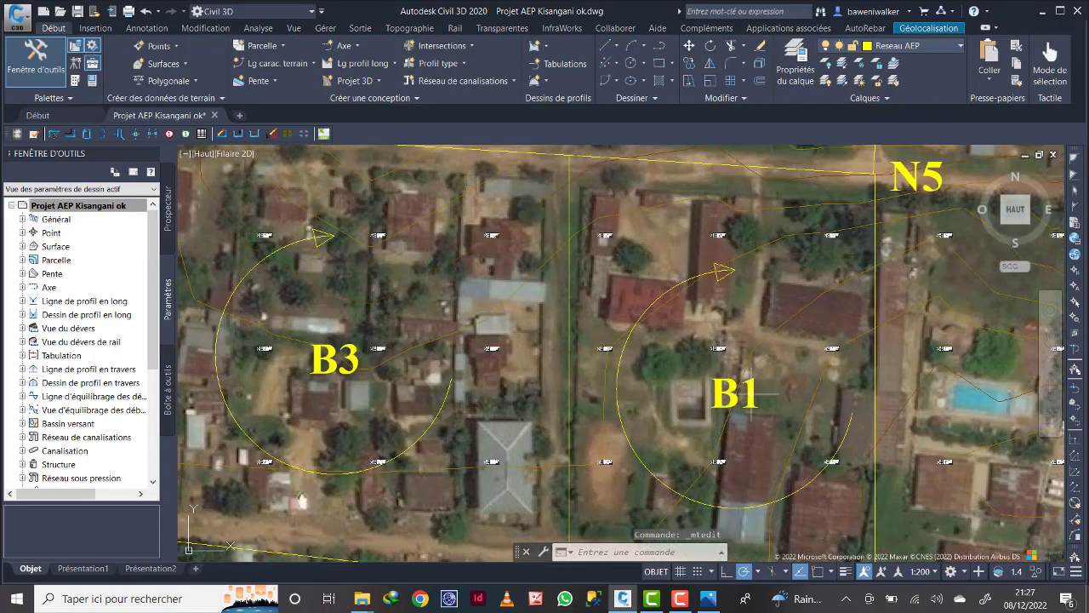
double_click(749, 389)
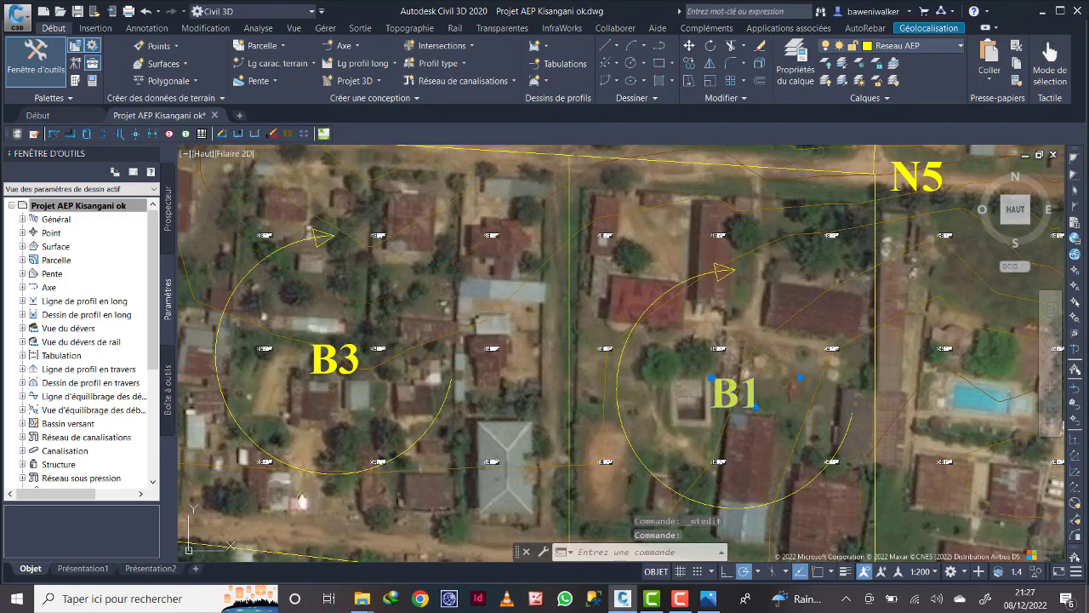
key(shift+Left)
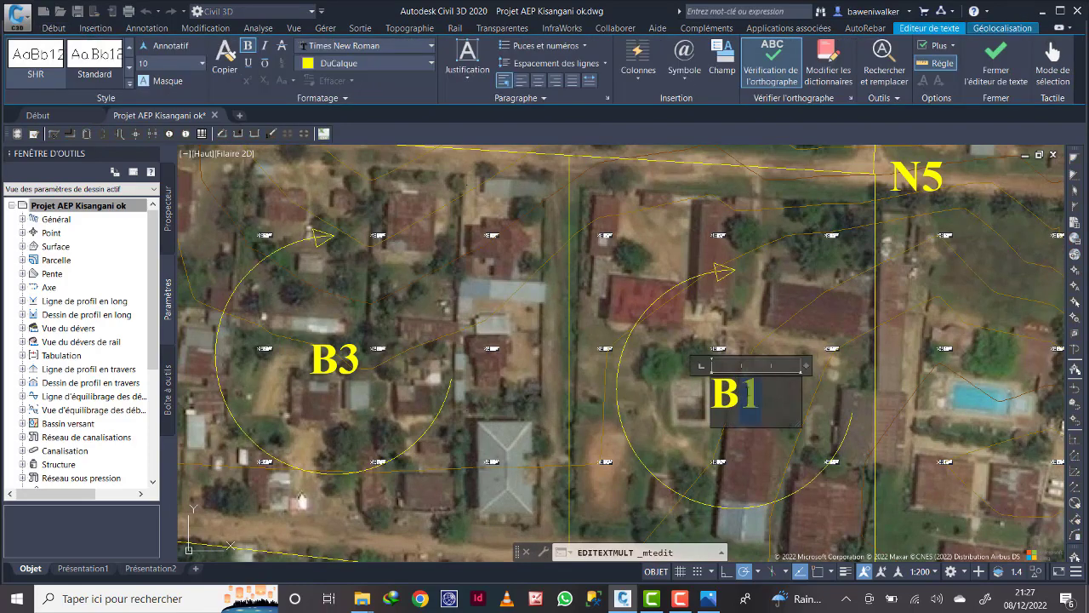
text(4)
click(774, 317)
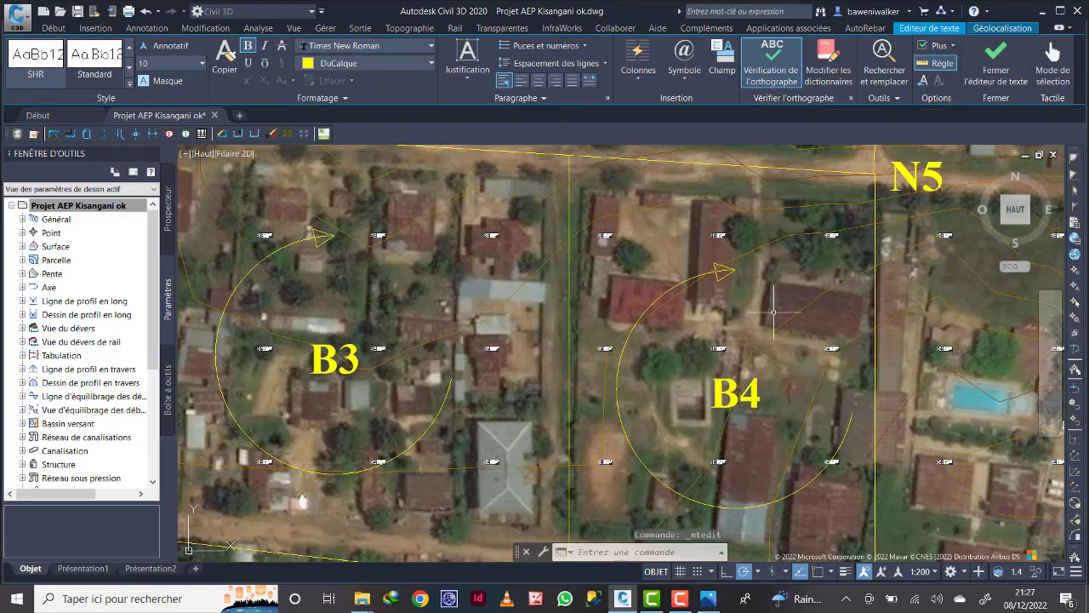
- Save the drawing with the four labelled loops
scroll(594, 374, down, 6)
middle_drag(584, 310, 587, 371)
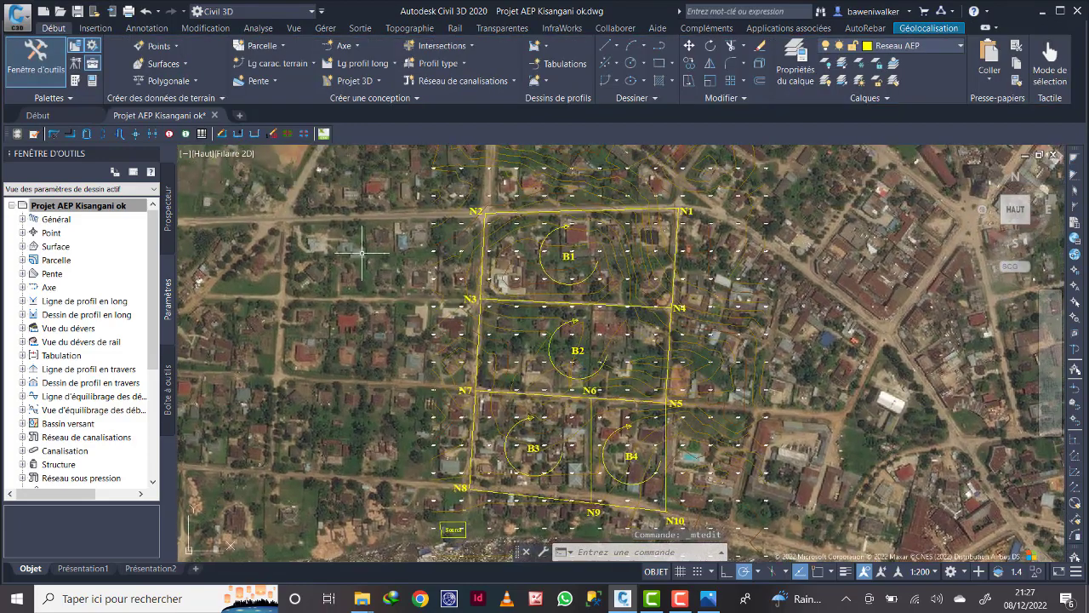
click(77, 12)
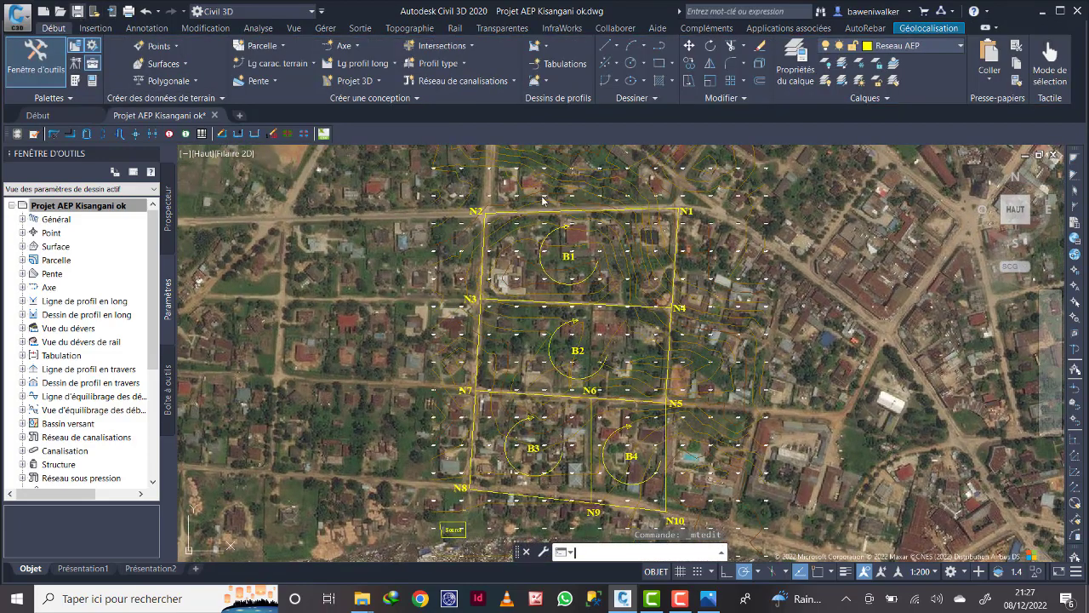
- Examine the X, Y and Z coordinates of the terrain points near the source and in loop B3
middle_drag(580, 337, 569, 324)
scroll(596, 327, up, 3)
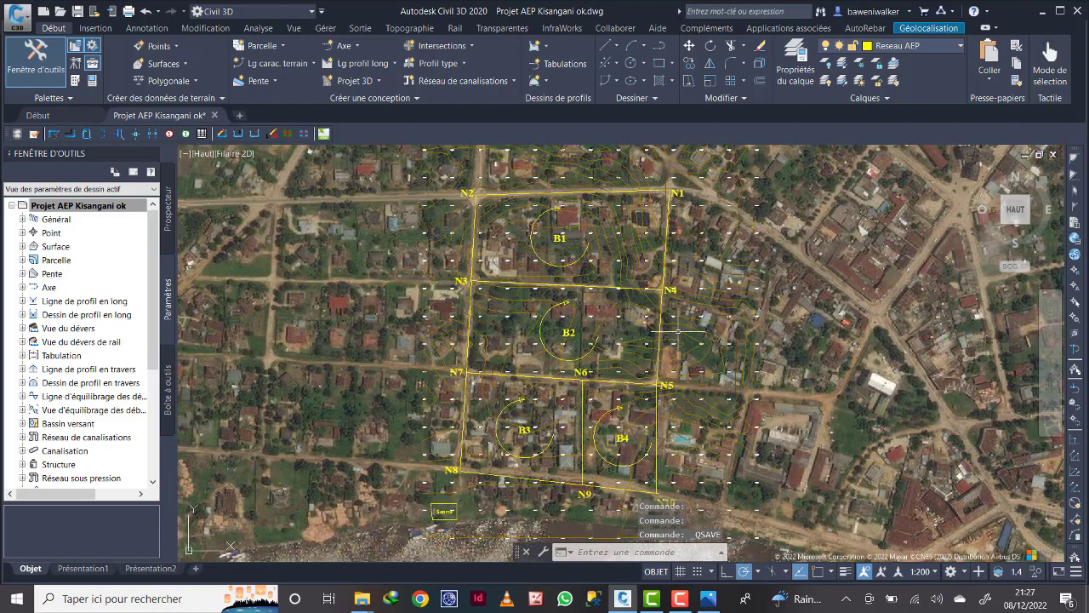
scroll(729, 387, down, 3)
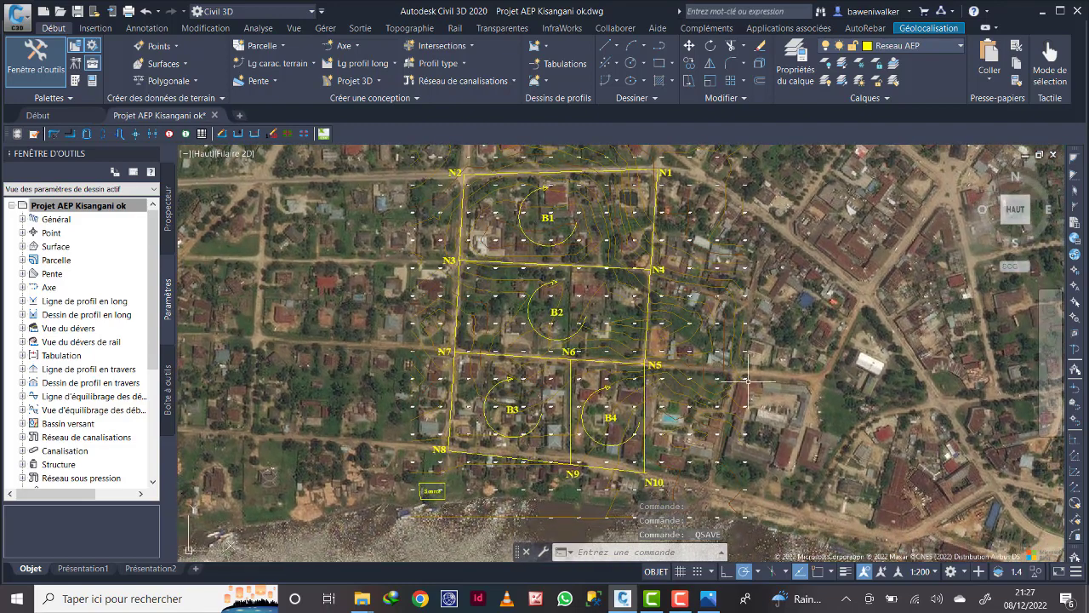
mouse_move(747, 380)
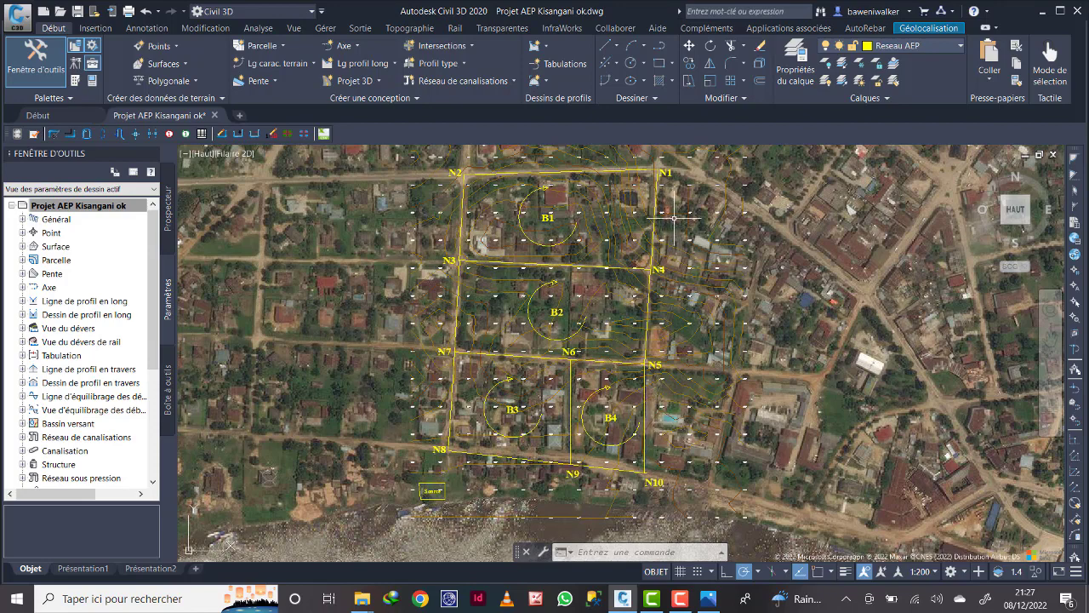
mouse_move(674, 219)
scroll(468, 492, up, 10)
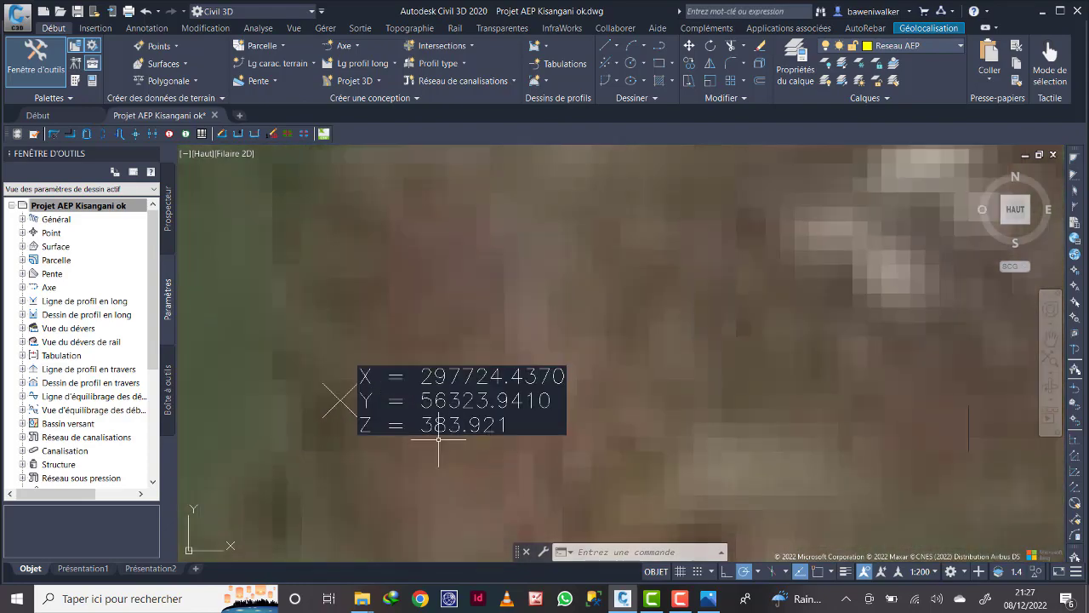
scroll(451, 416, down, 6)
scroll(451, 415, down, 2)
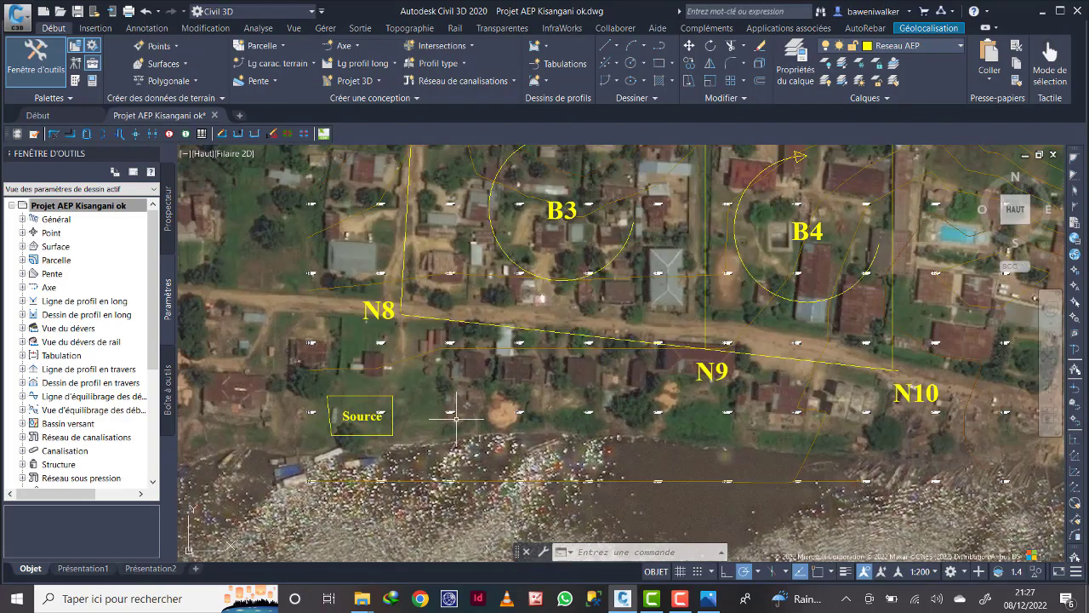
scroll(484, 361, up, 10)
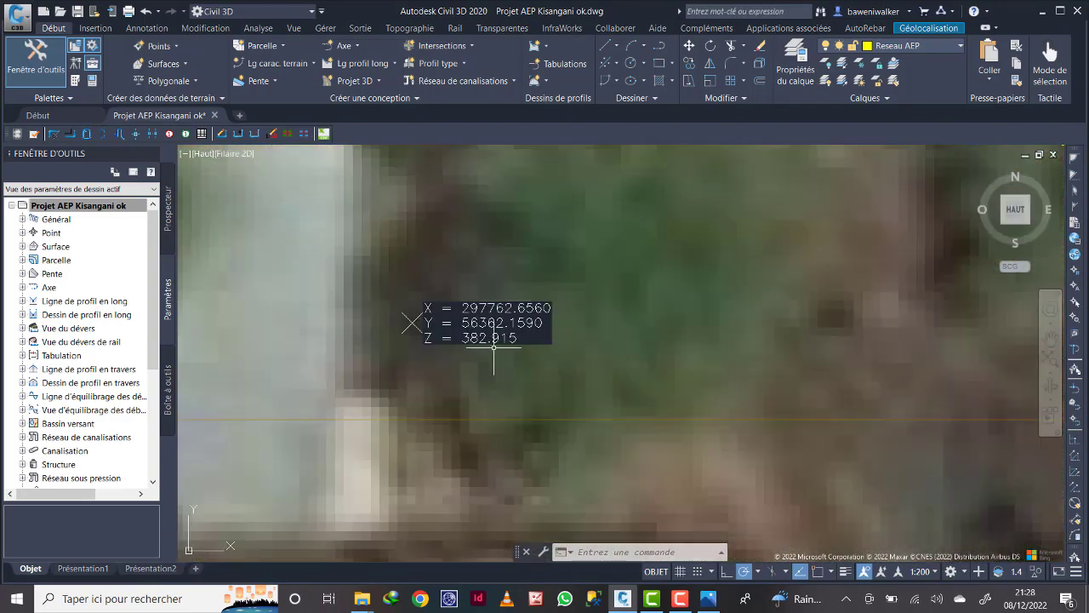
scroll(490, 356, down, 10)
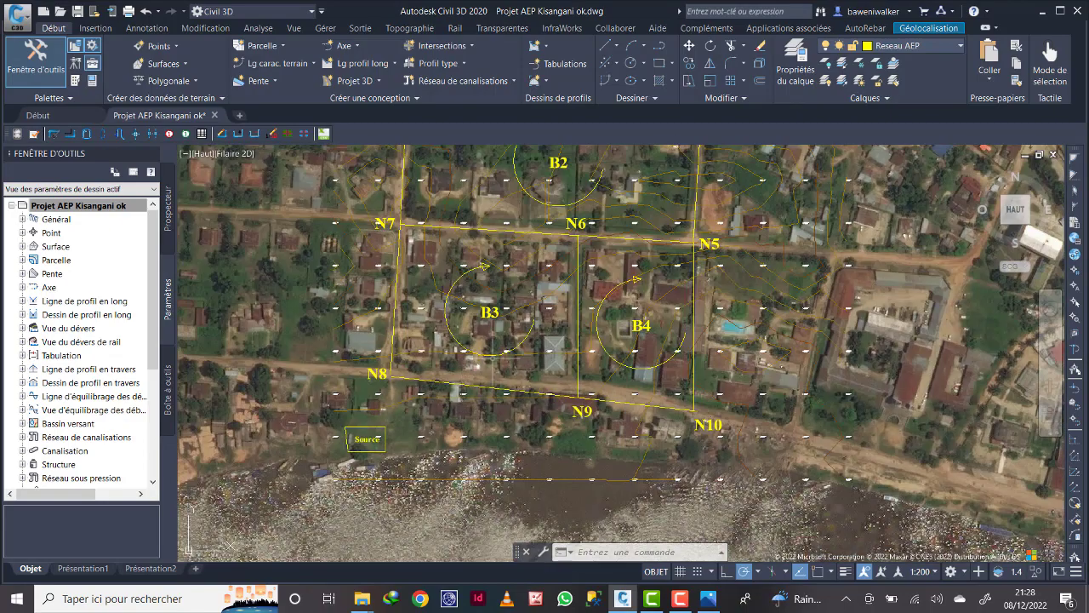
scroll(475, 372, up, 10)
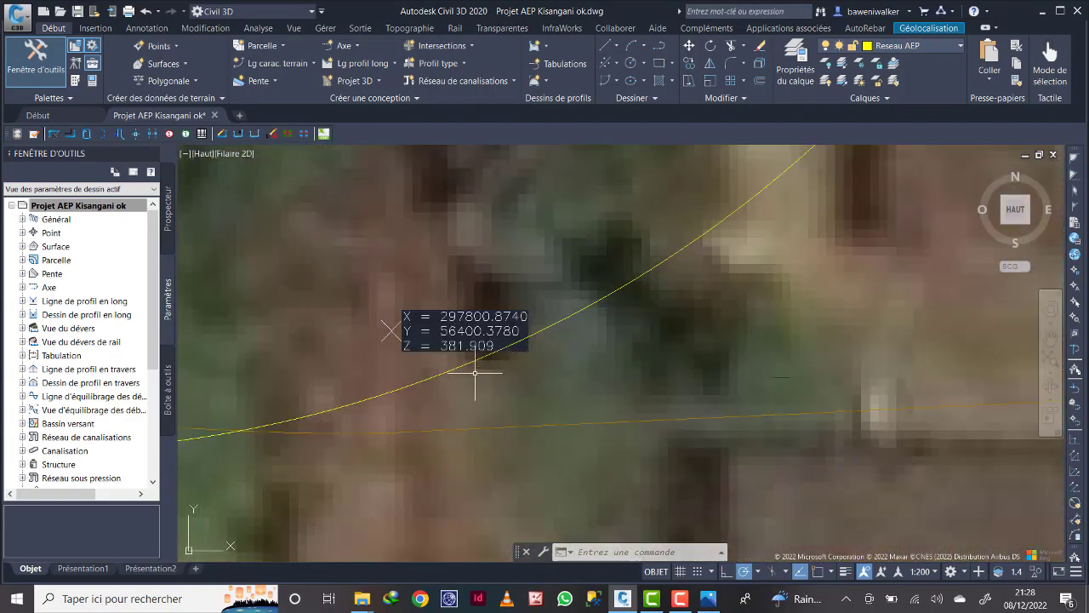
scroll(475, 372, down, 10)
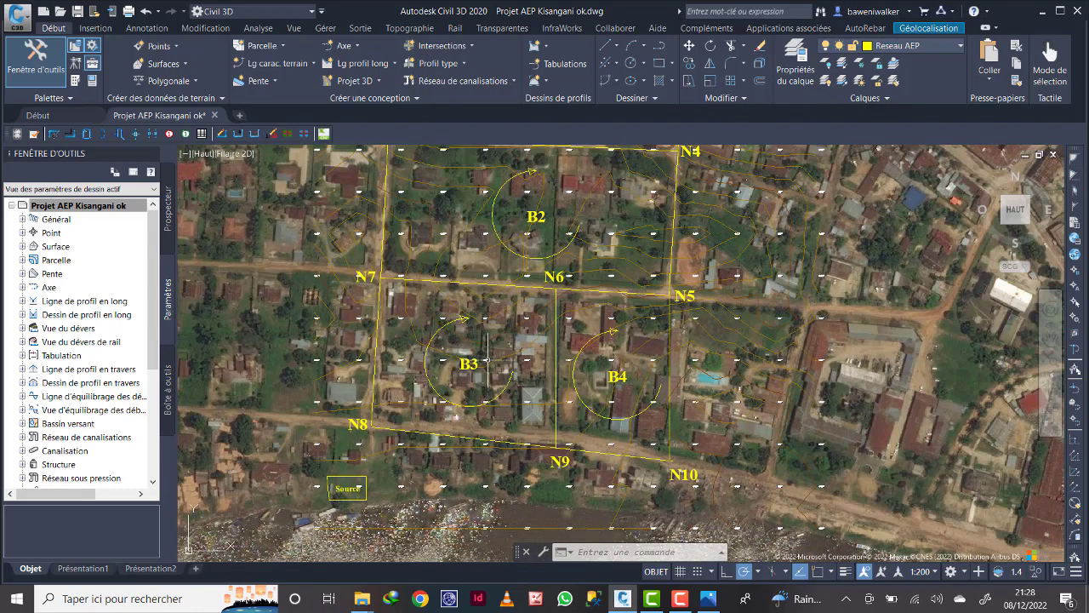
scroll(499, 331, up, 5)
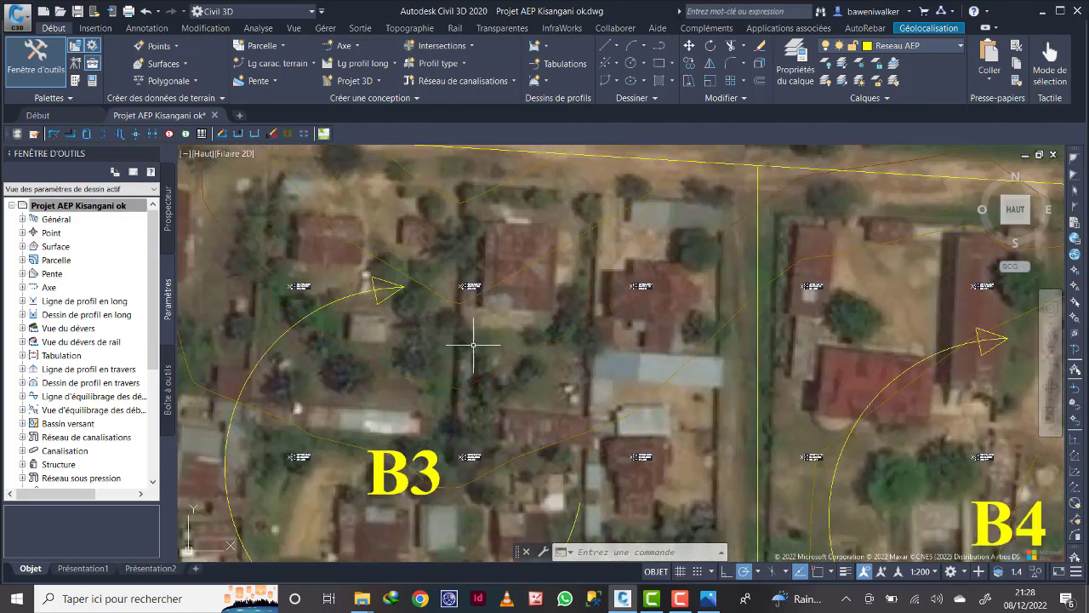
scroll(474, 344, up, 5)
scroll(478, 327, down, 10)
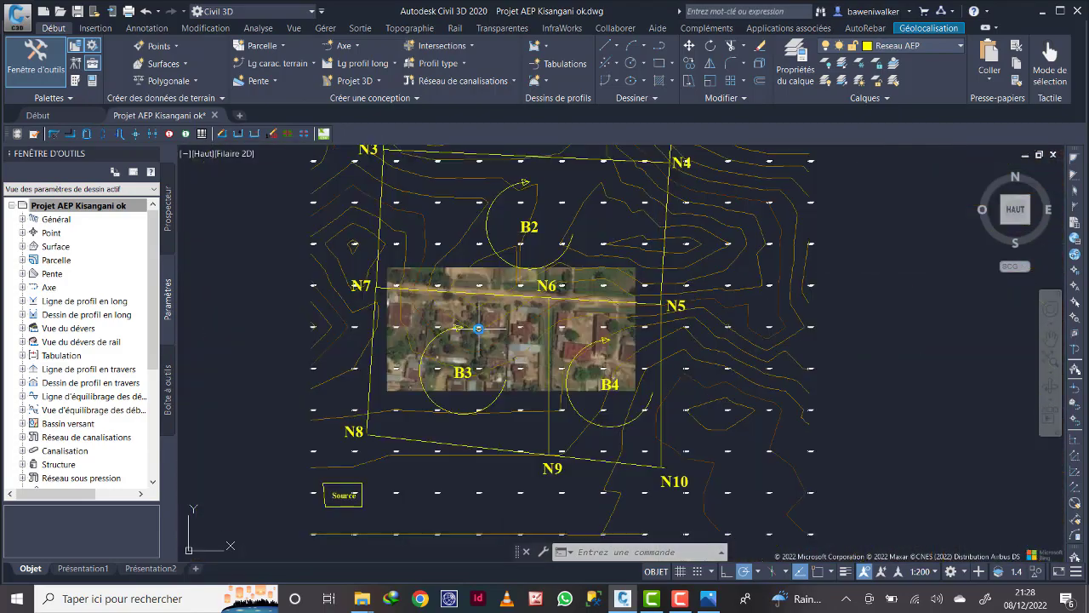
scroll(478, 327, down, 5)
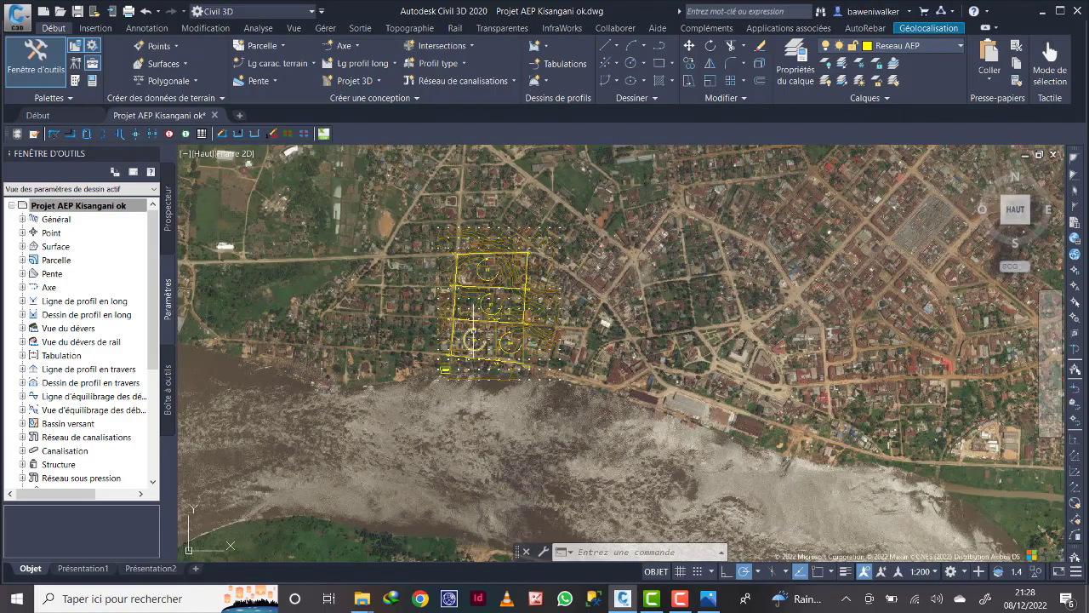
- Examine the elevations of the terrain points in loop B2 and northwards across pipe N3–N4 to loop B1
scroll(473, 362, up, 8)
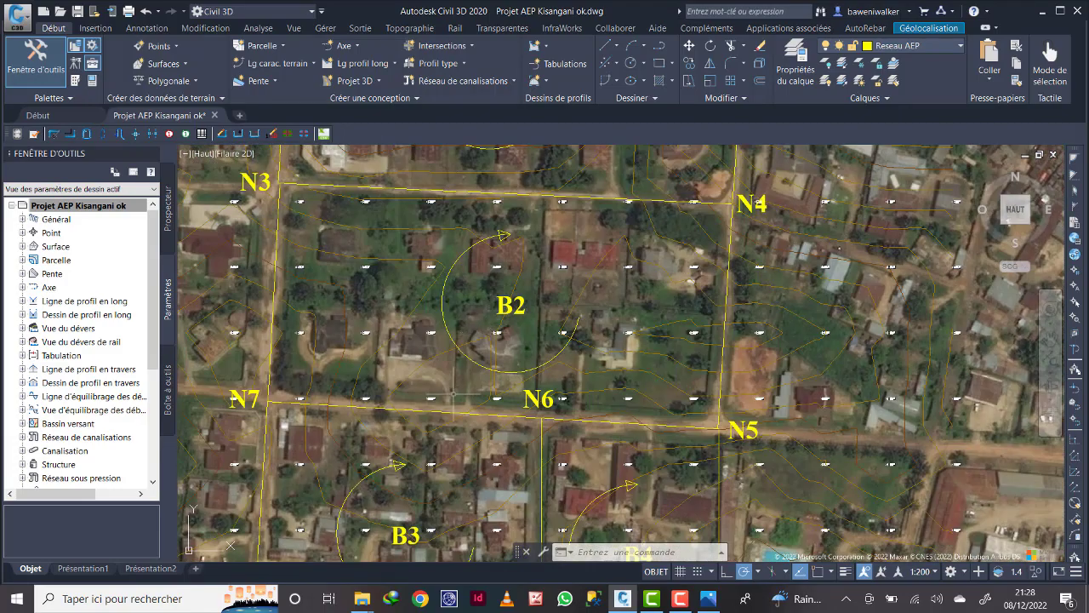
scroll(465, 357, up, 10)
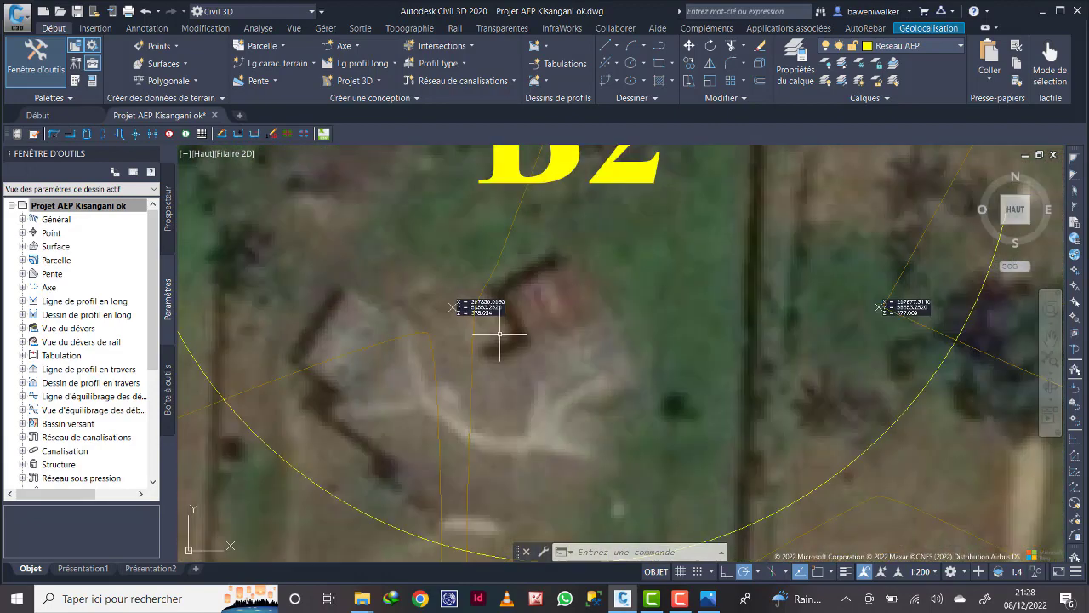
scroll(496, 327, down, 8)
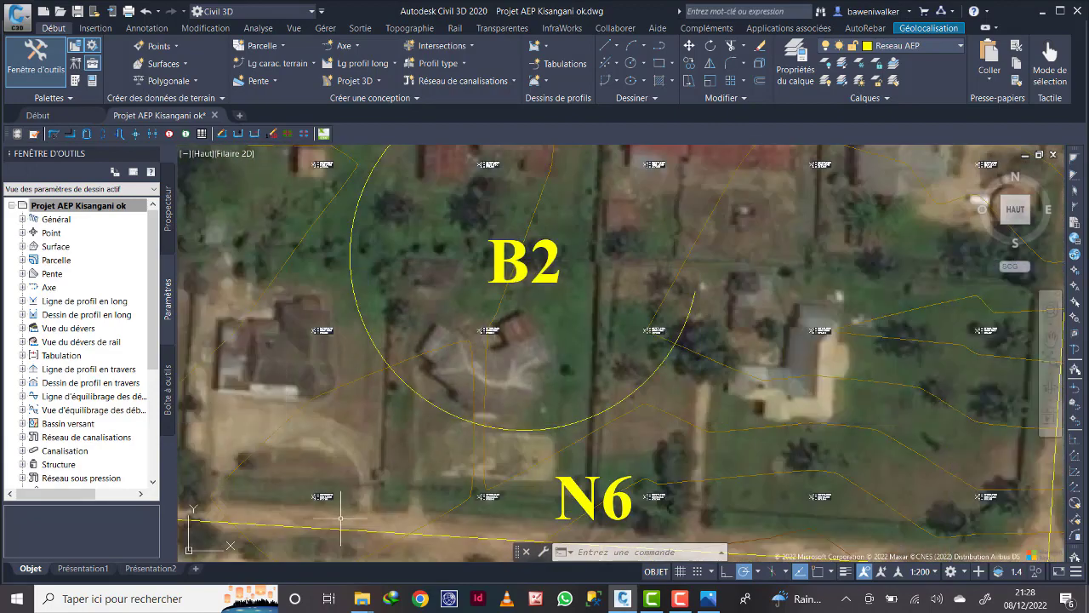
scroll(318, 497, up, 10)
scroll(319, 497, down, 12)
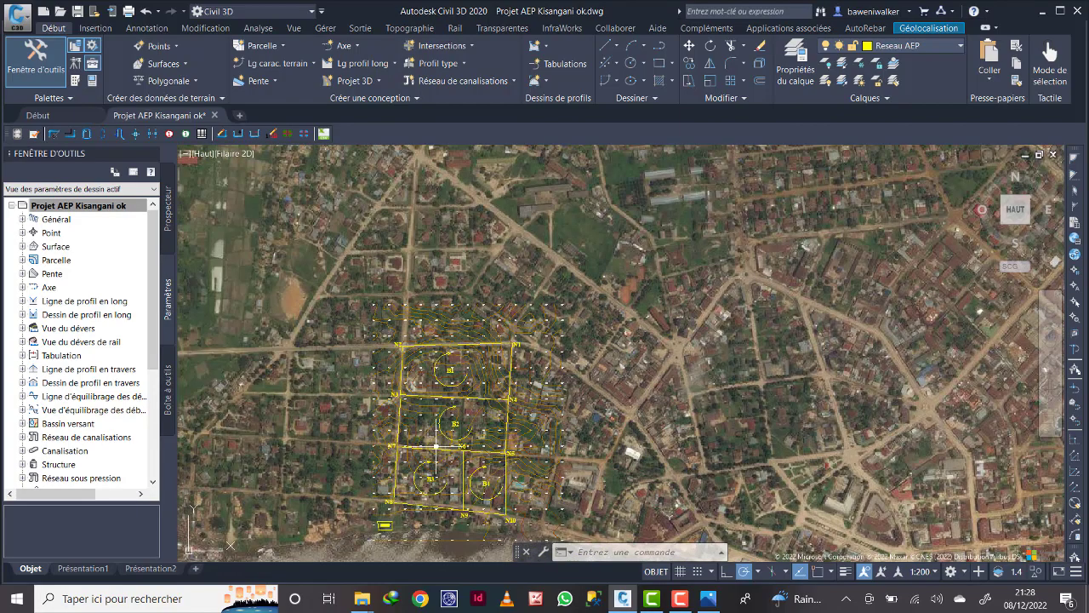
scroll(452, 425, up, 6)
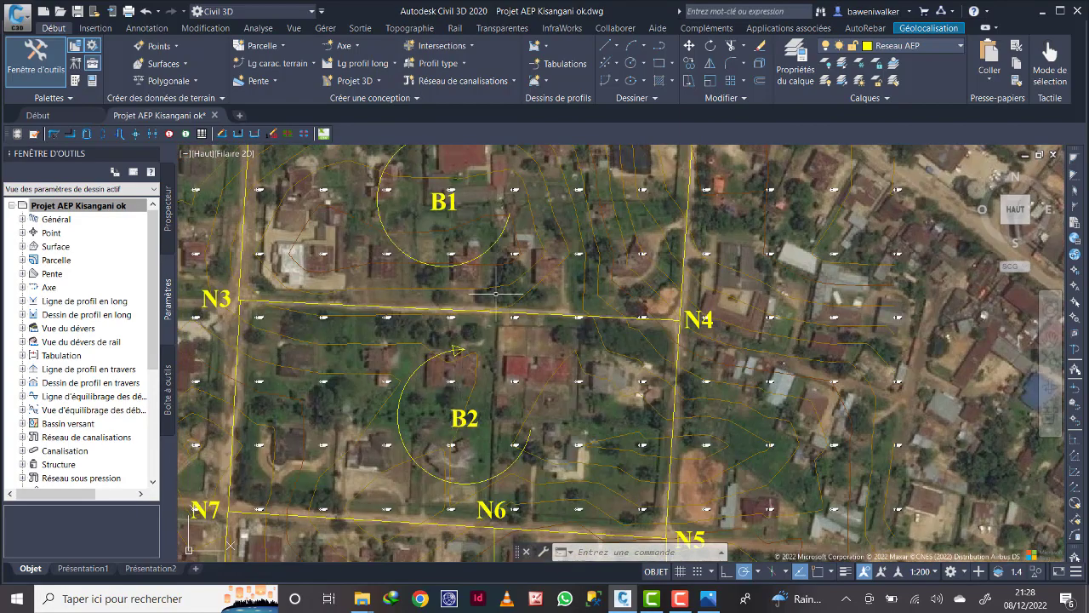
scroll(496, 293, up, 8)
scroll(487, 358, down, 5)
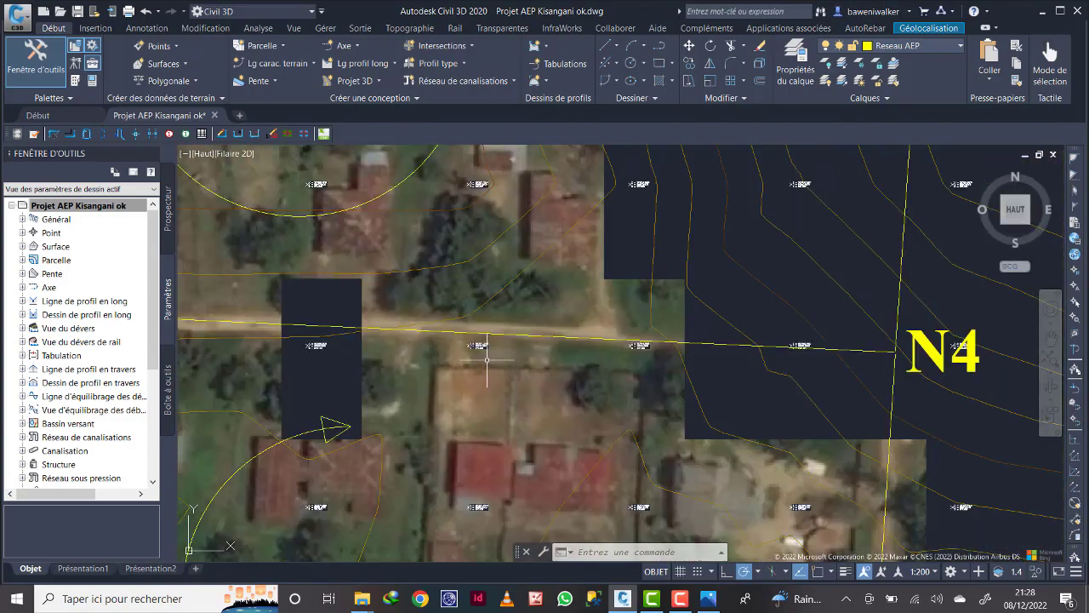
scroll(487, 359, down, 4)
middle_drag(547, 233, 544, 377)
scroll(540, 400, up, 3)
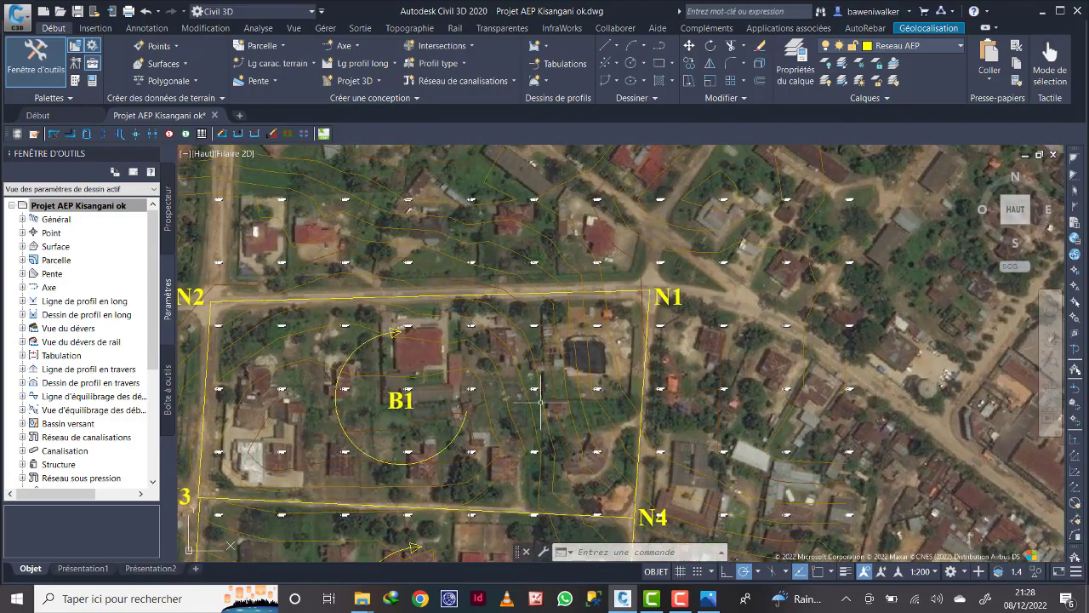
- Examine the coordinates and elevations of the terrain points in the eastern part of loop B1 and around node N1
scroll(539, 401, up, 5)
scroll(533, 353, down, 5)
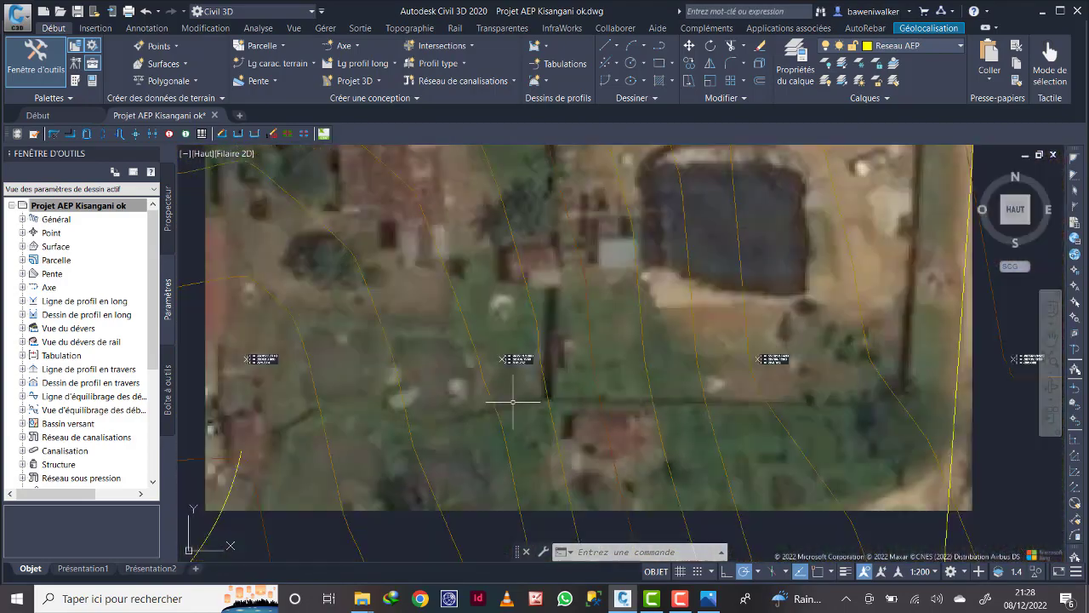
middle_drag(562, 249, 519, 391)
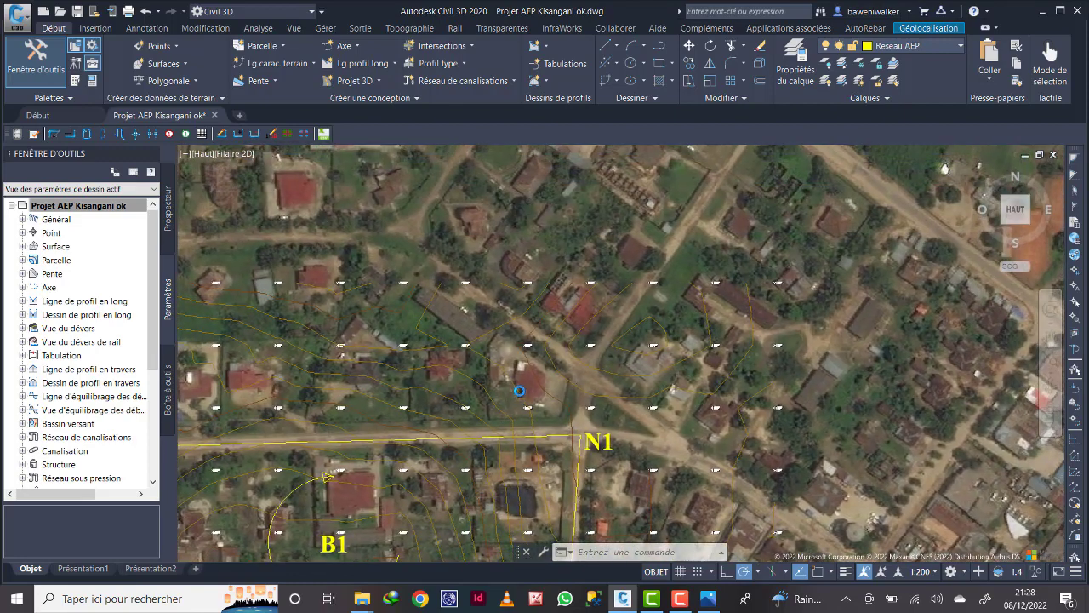
scroll(545, 386, up, 6)
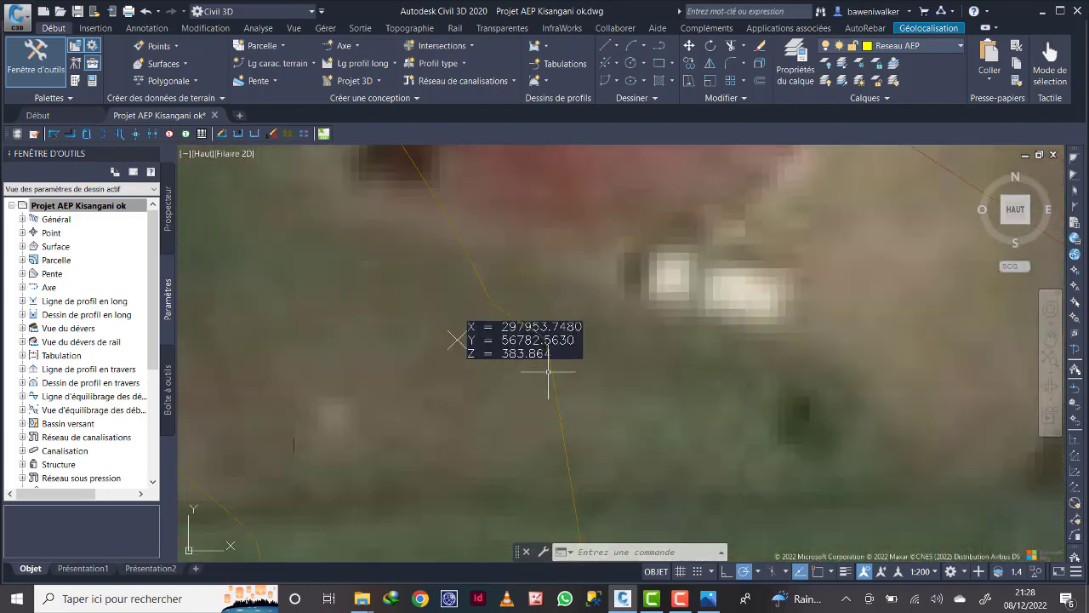
scroll(545, 368, down, 6)
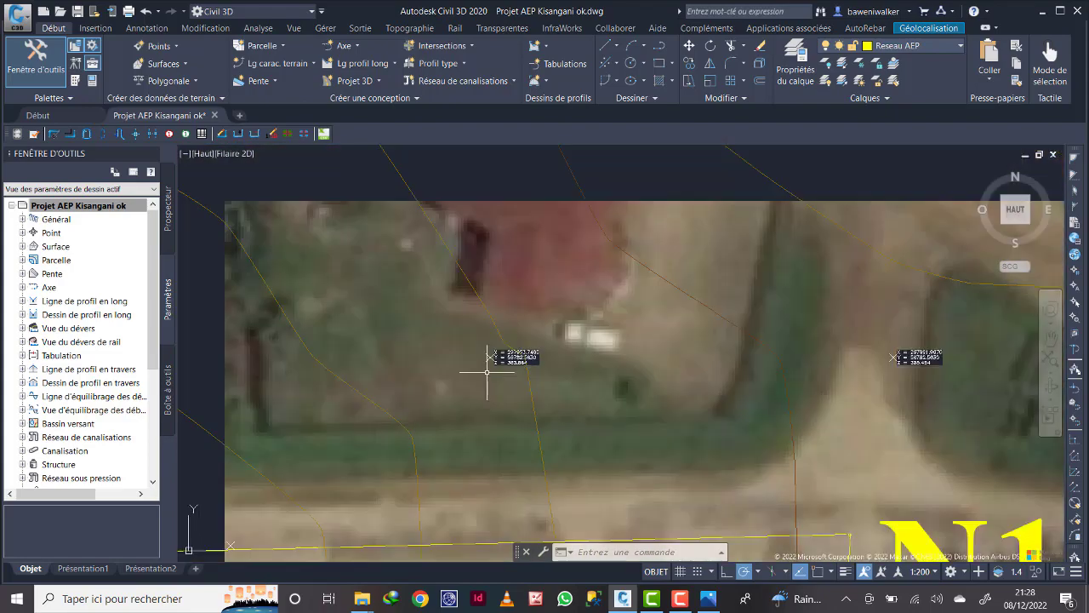
scroll(708, 385, up, 6)
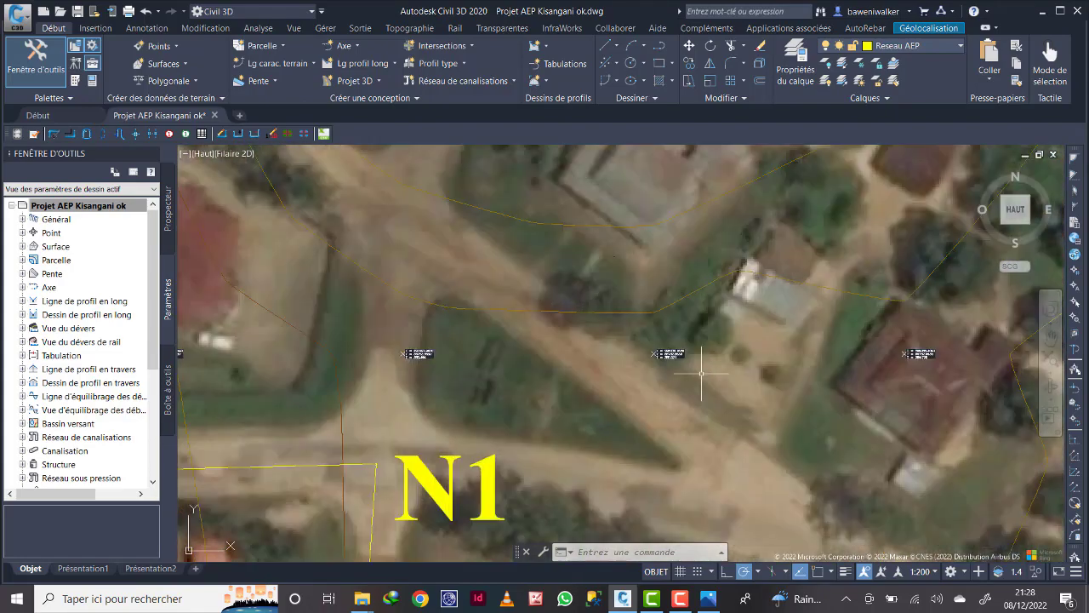
scroll(664, 389, down, 6)
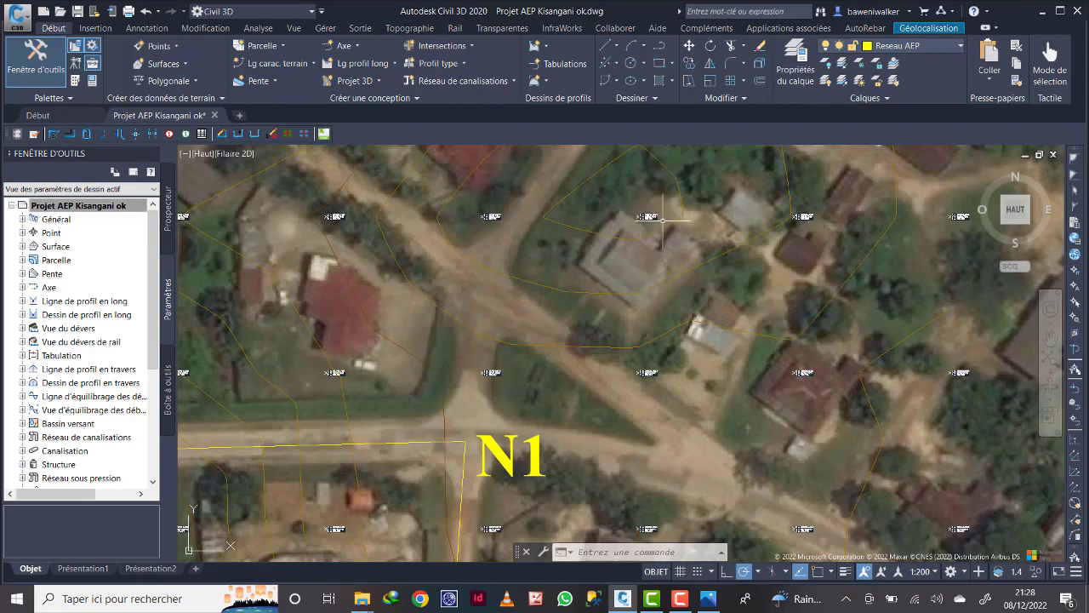
scroll(659, 216, up, 6)
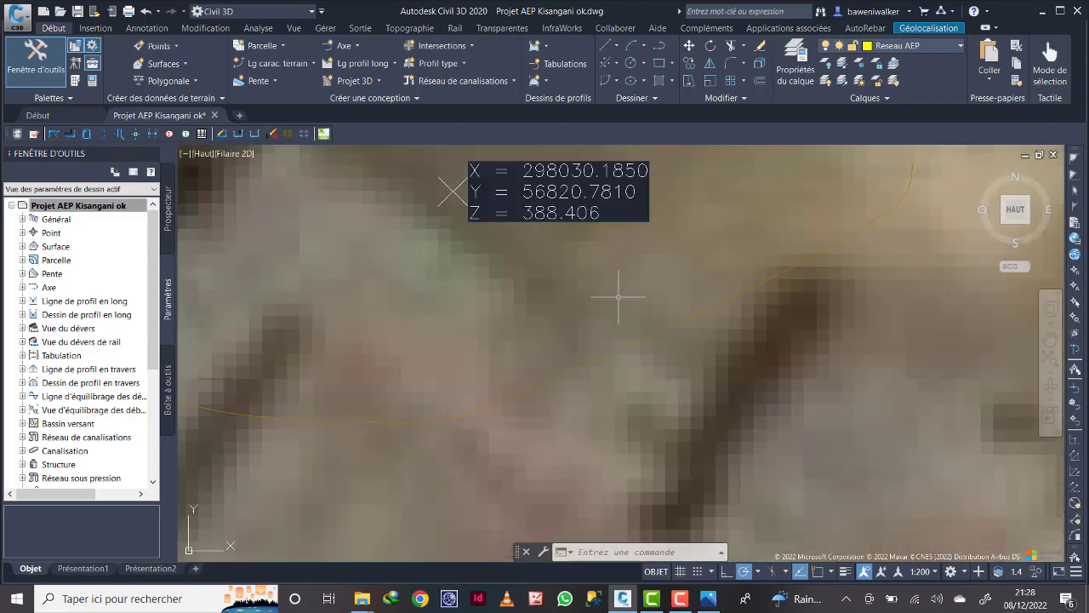
scroll(617, 294, down, 6)
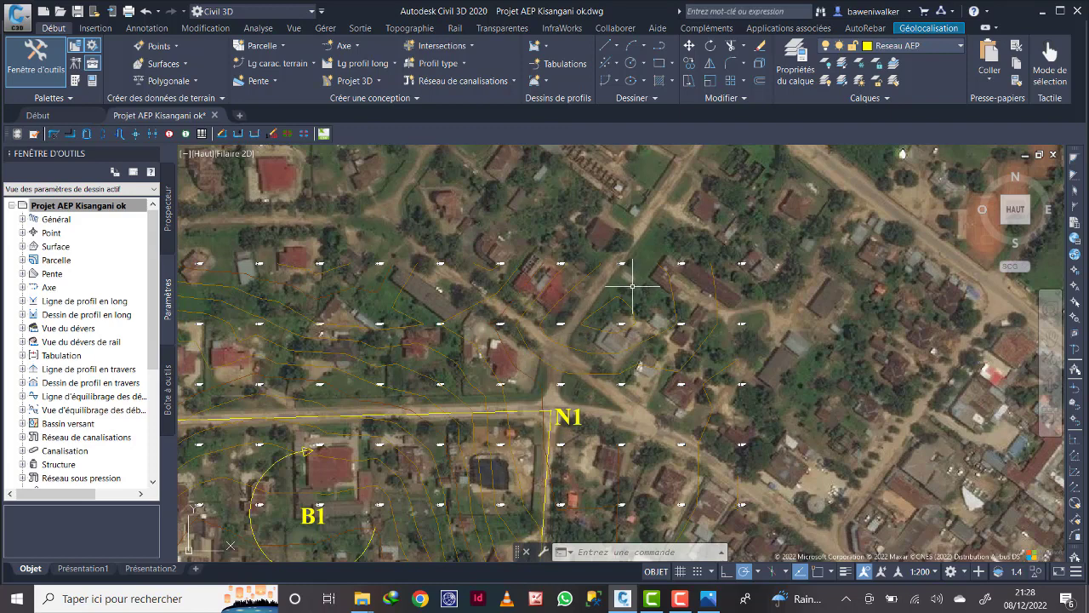
- Examine the elevations of the terrain points along the road junction and around the buildings north of node N1
scroll(625, 265, up, 8)
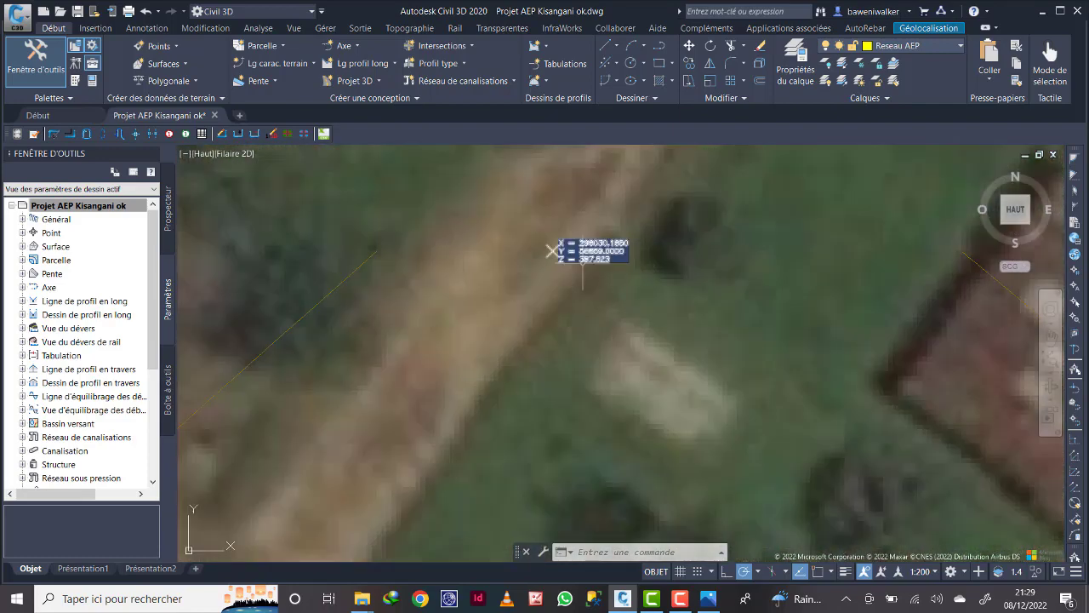
scroll(586, 253, down, 6)
scroll(625, 465, up, 7)
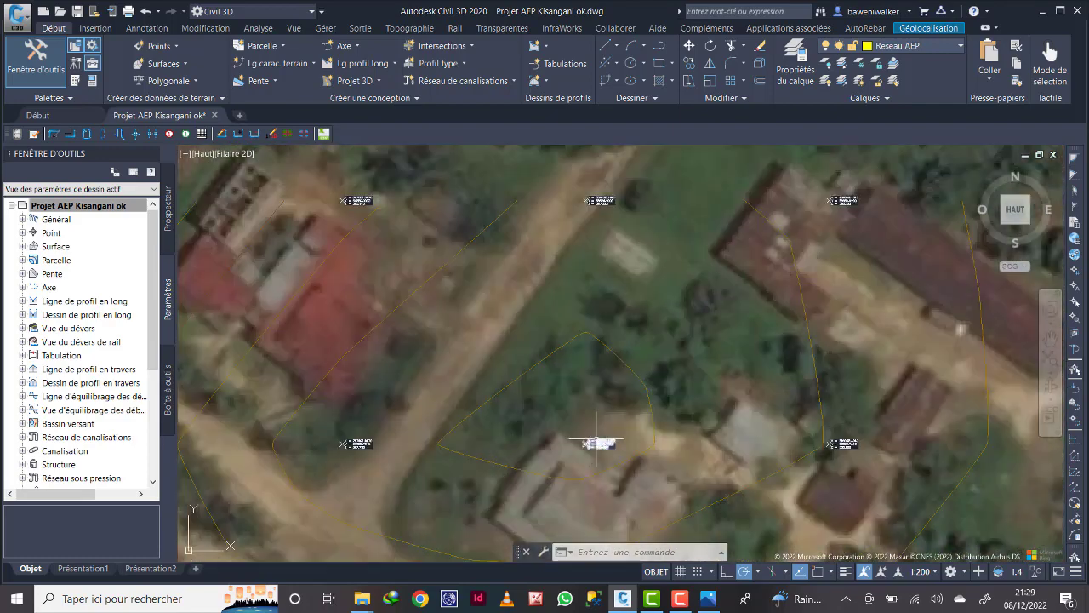
scroll(606, 451, down, 6)
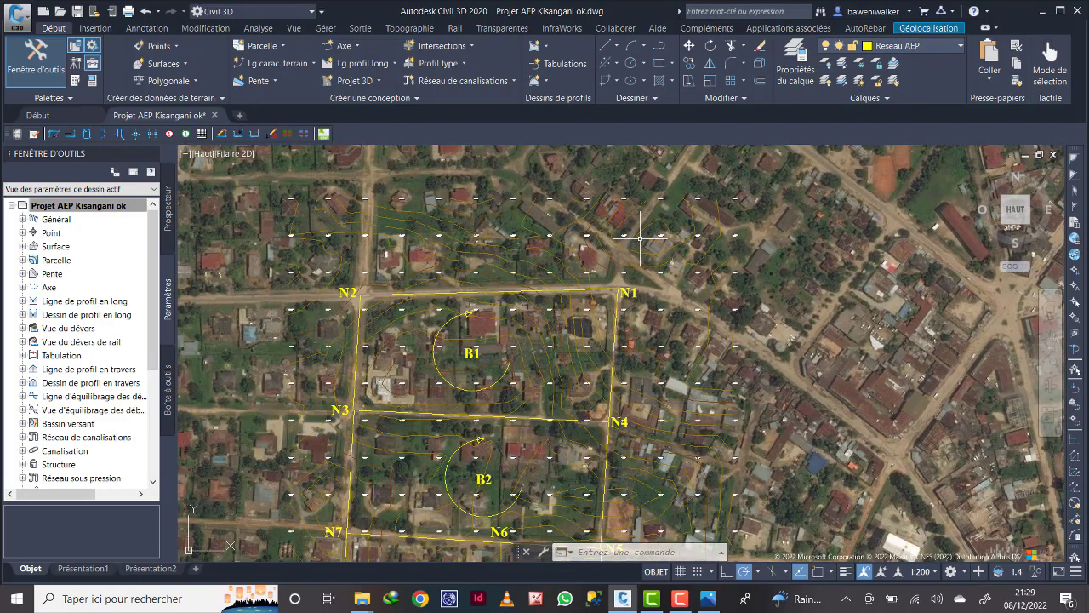
scroll(598, 222, up, 8)
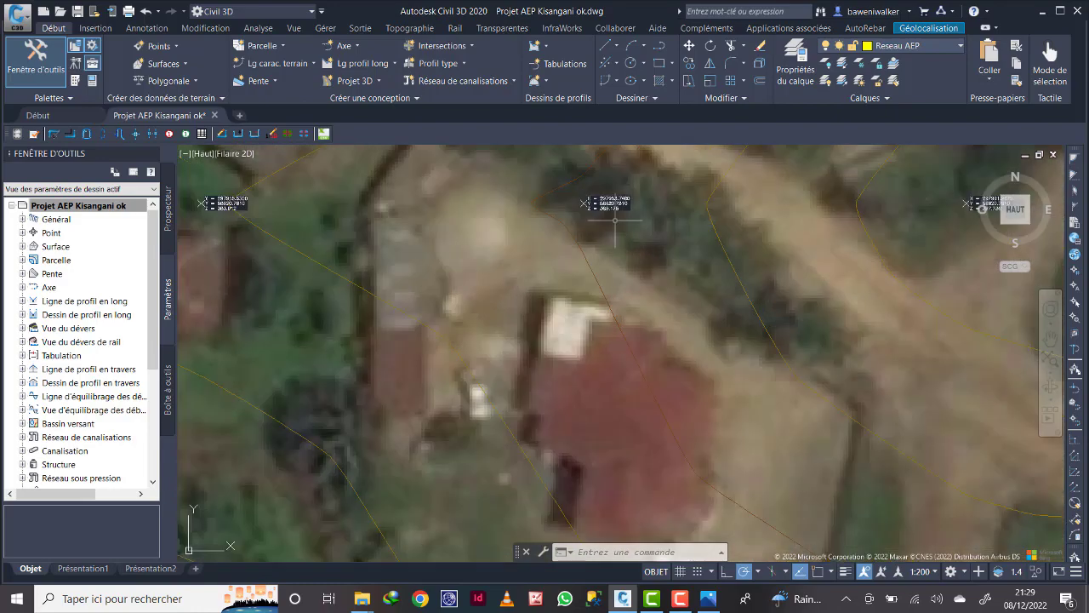
scroll(598, 204, down, 8)
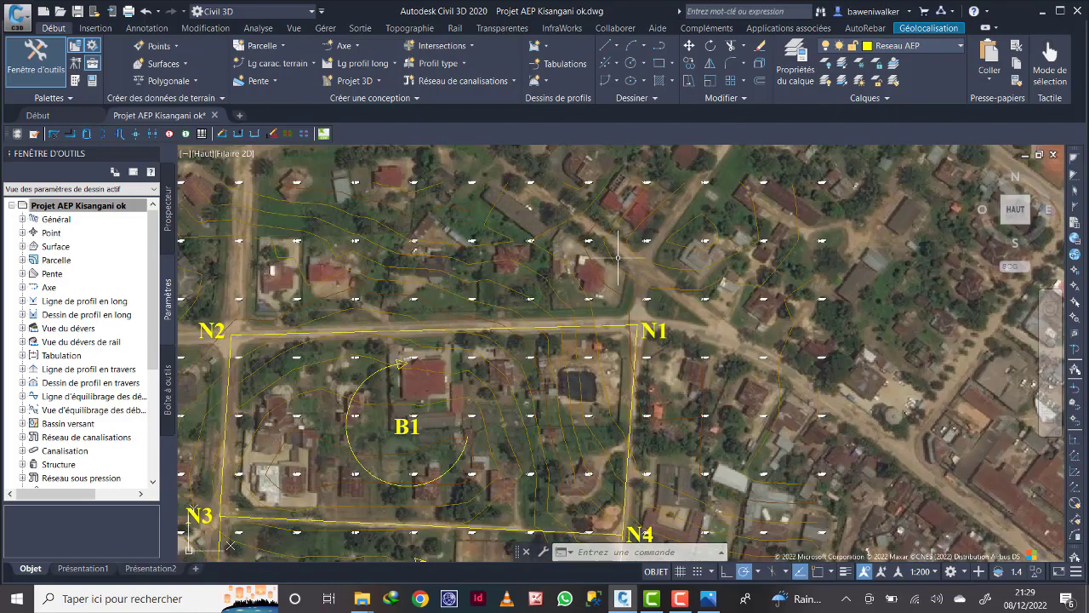
scroll(654, 250, up, 5)
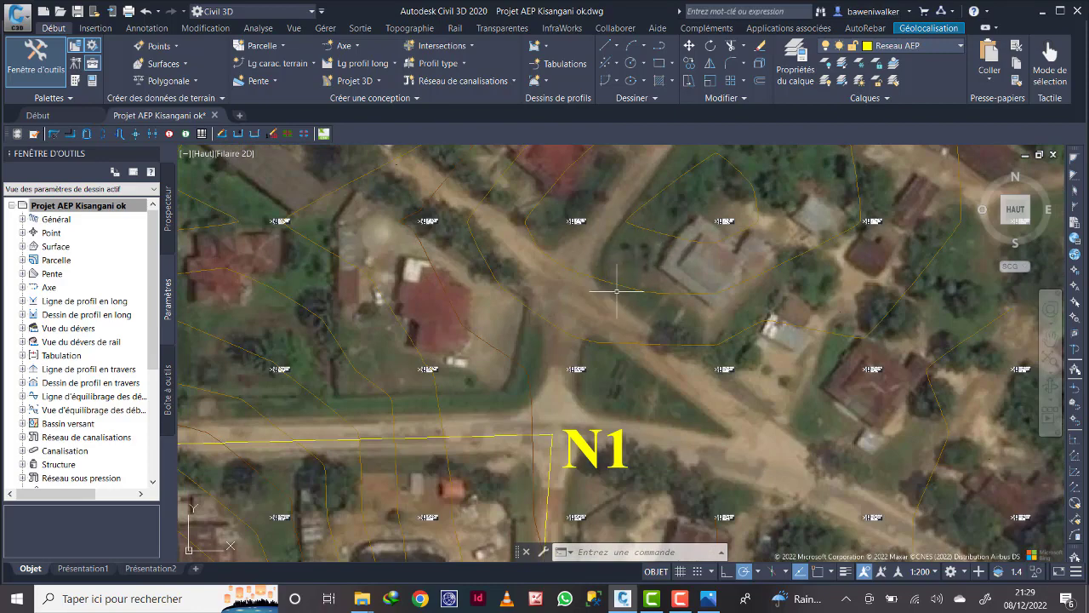
scroll(637, 264, down, 6)
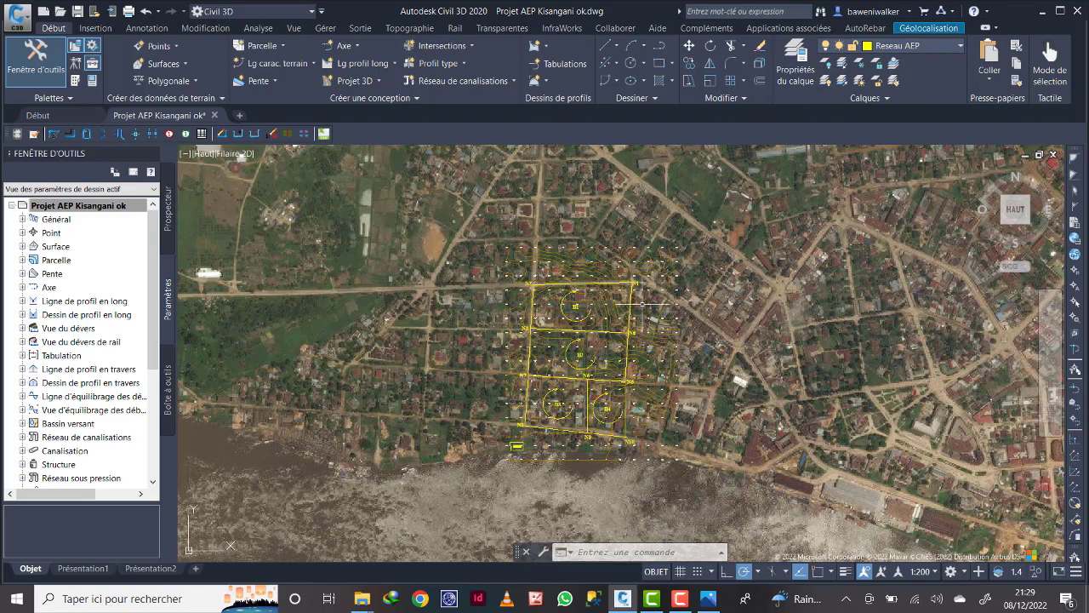
scroll(637, 265, up, 6)
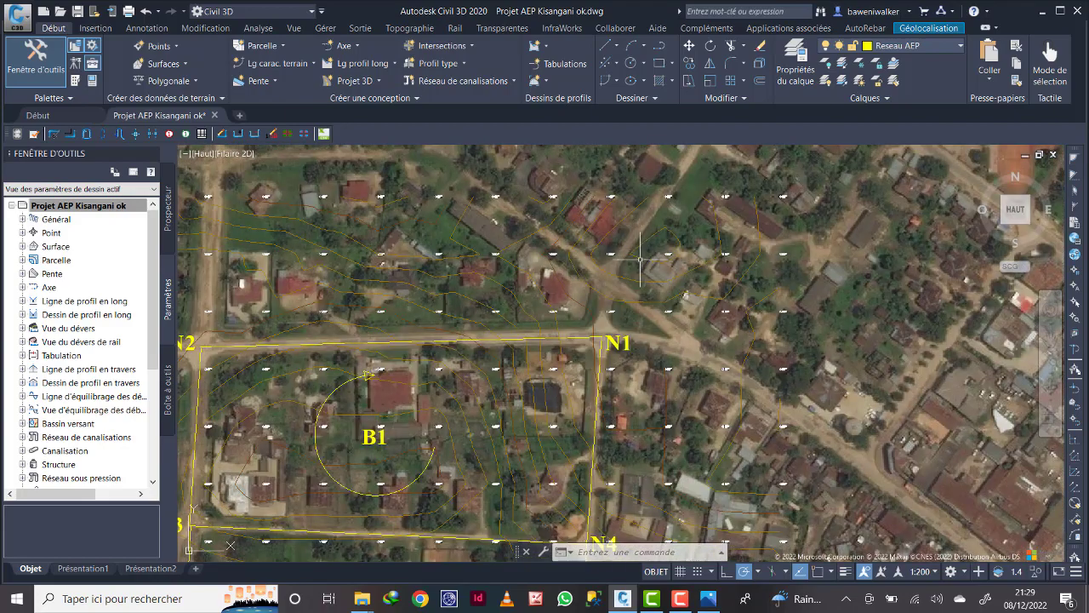
scroll(637, 263, up, 2)
scroll(594, 345, down, 8)
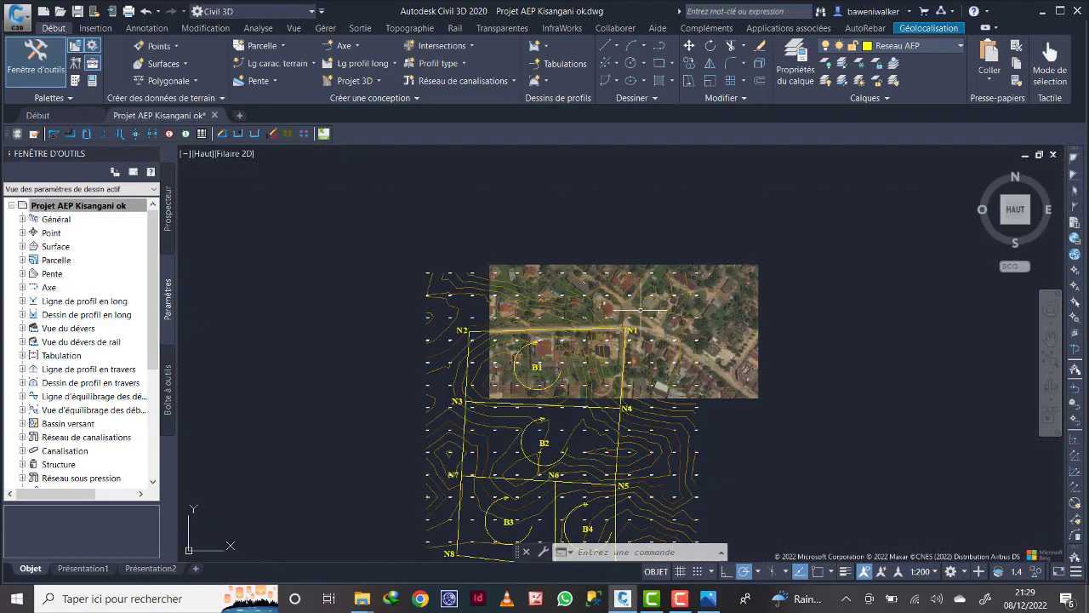
- Copy the Source box and its label from the riverbank to the high ground just northeast of node N1
scroll(519, 504, up, 6)
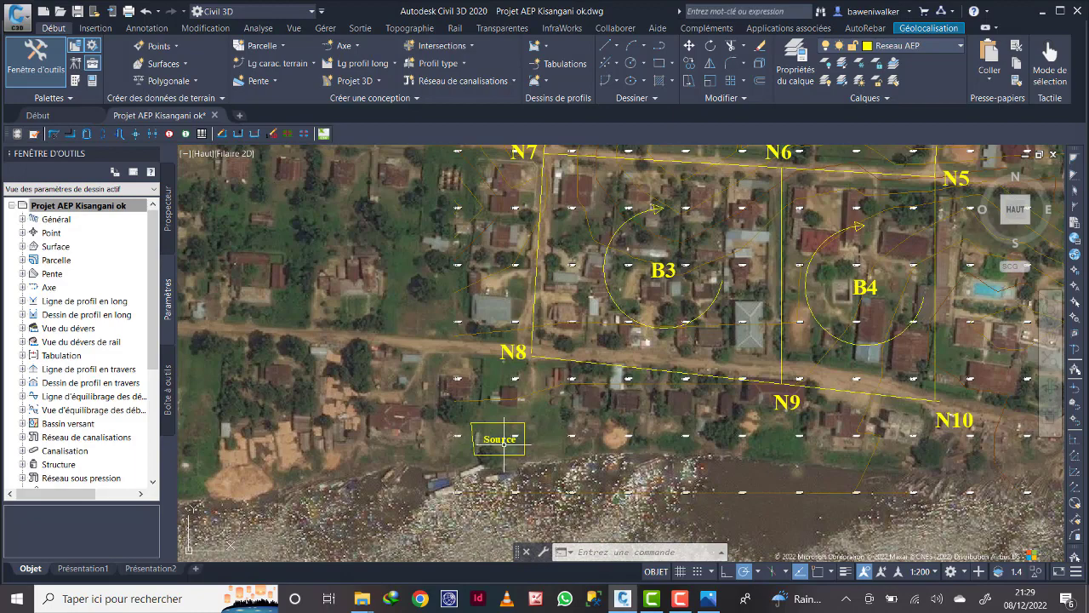
click(511, 430)
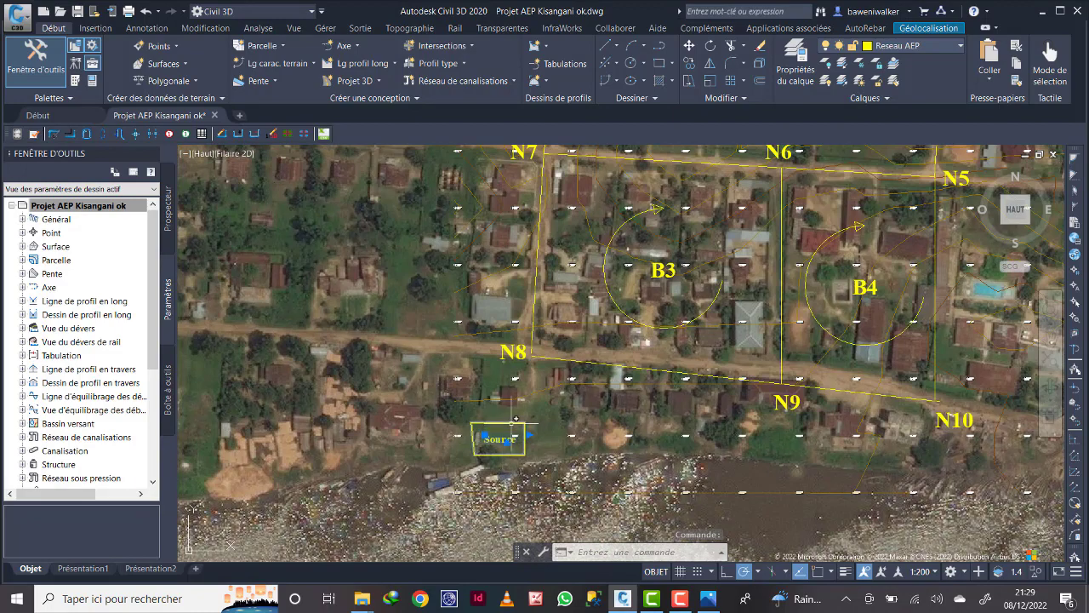
click(512, 423)
click(53, 28)
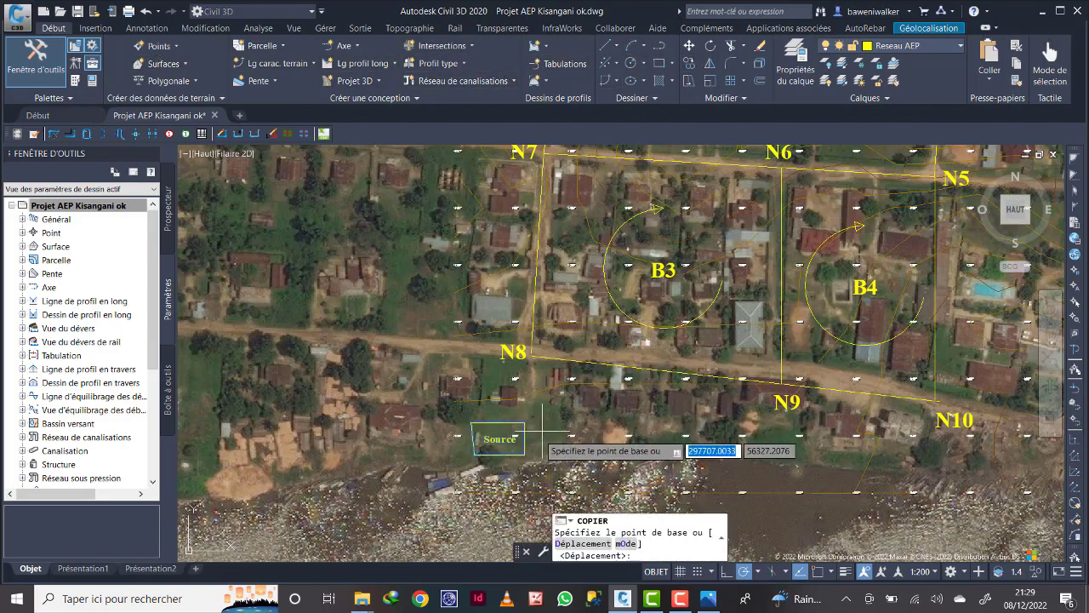
click(501, 437)
scroll(629, 334, down, 5)
scroll(672, 241, up, 8)
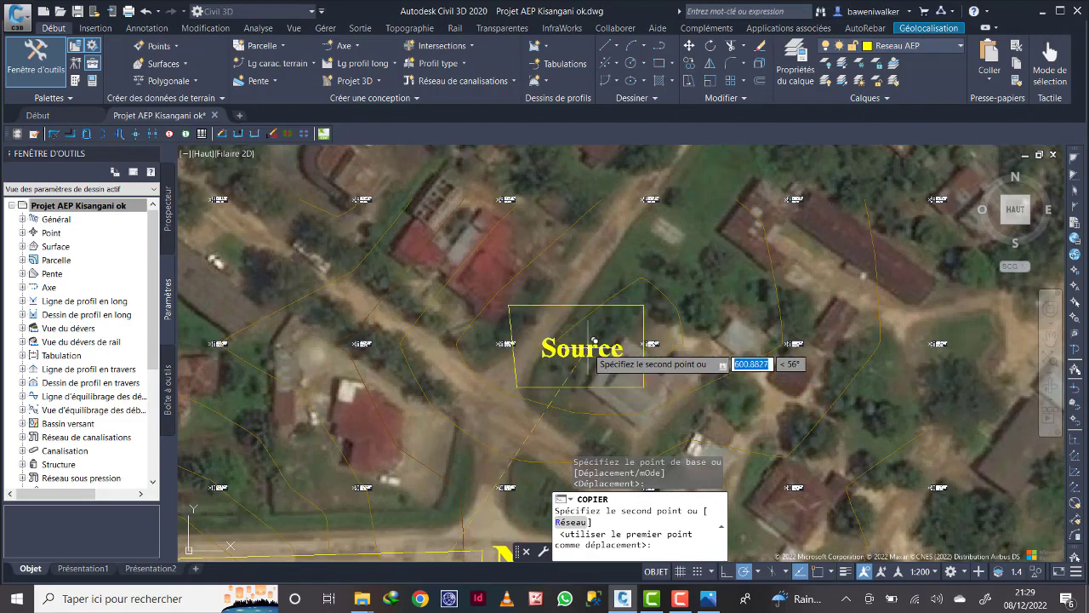
click(595, 342)
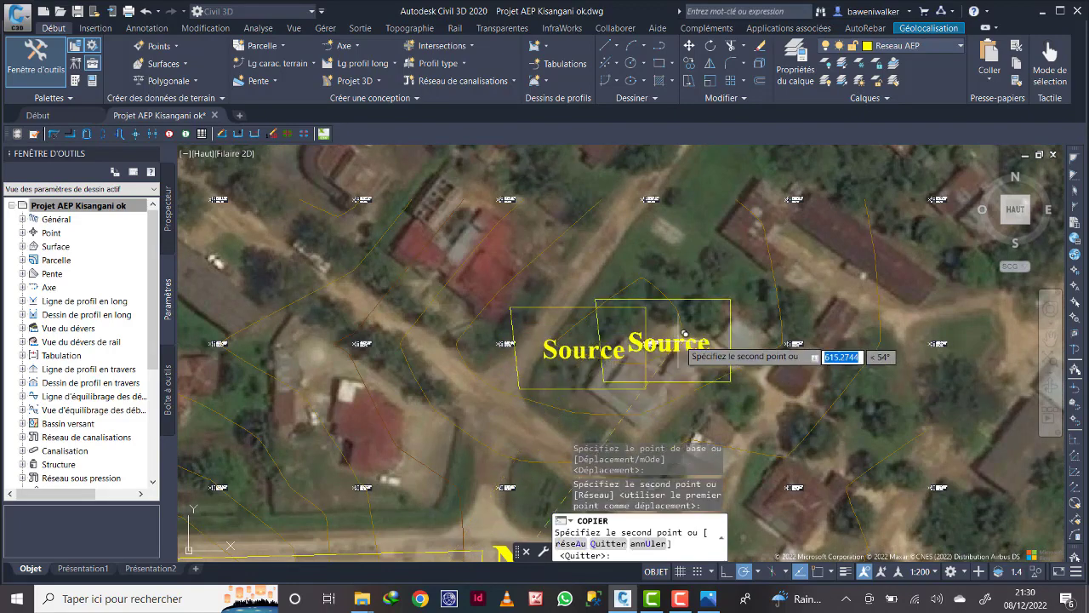
key(Escape)
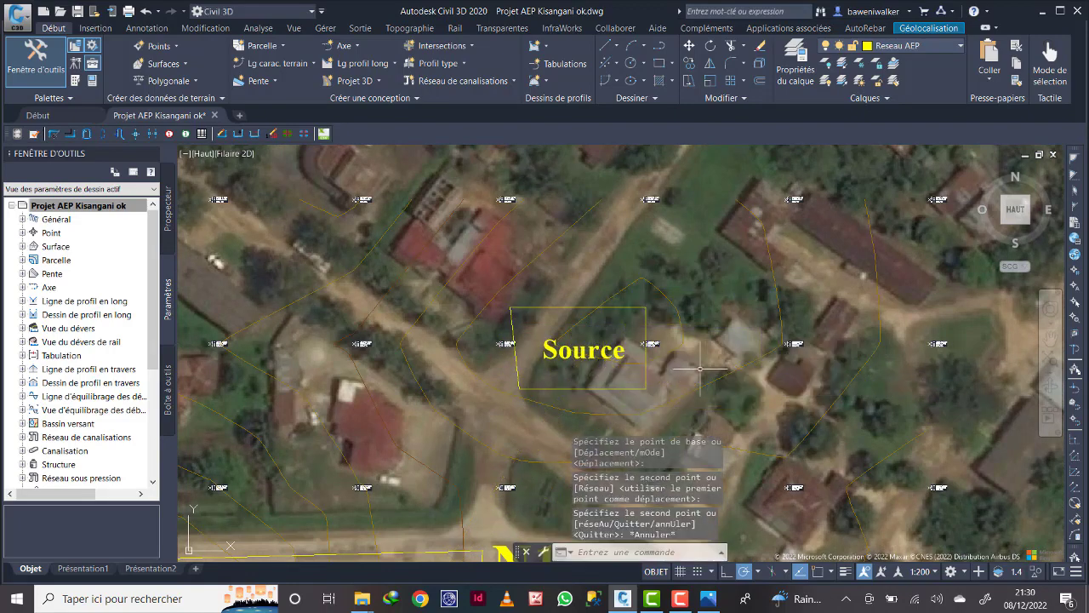
- Replace the copied Source label's text with "Chateau" and "+393m" on a second line
click(572, 356)
double_click(579, 350)
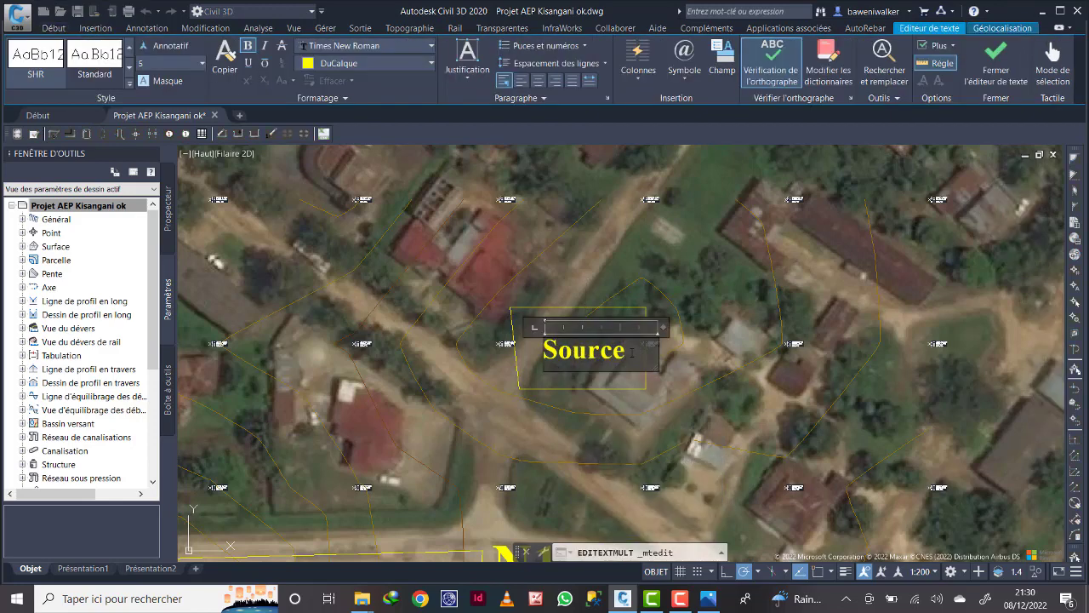
drag(626, 351, 542, 351)
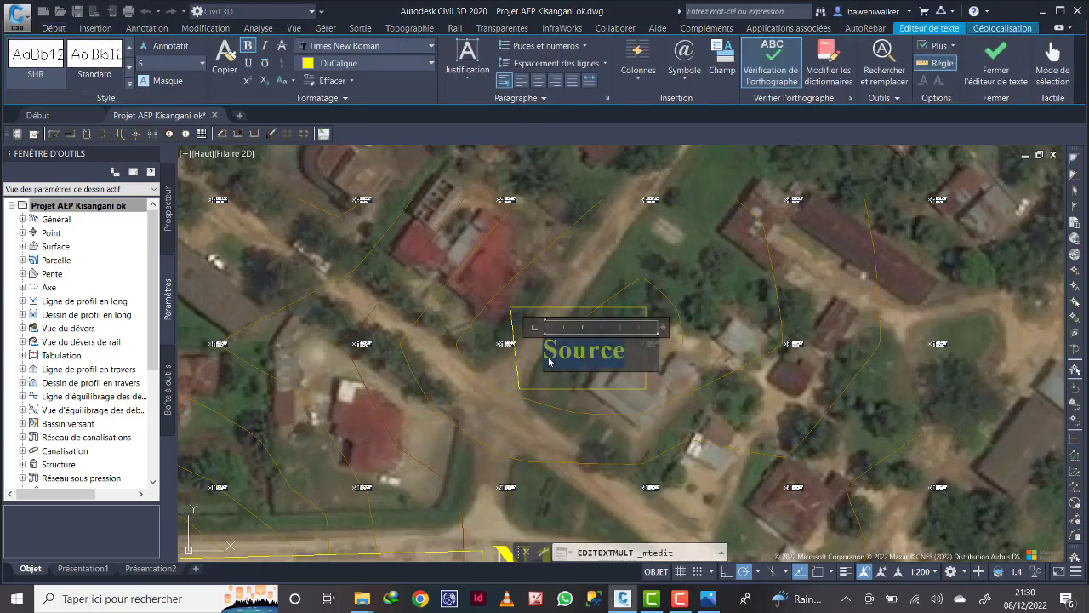
text(C)
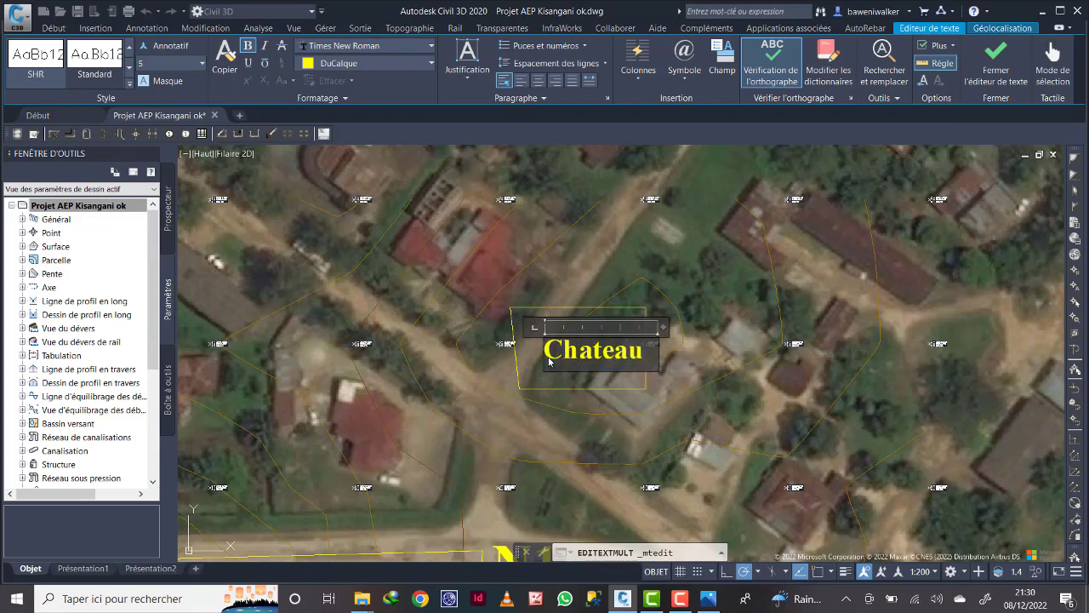
text(hateau)
key(Return)
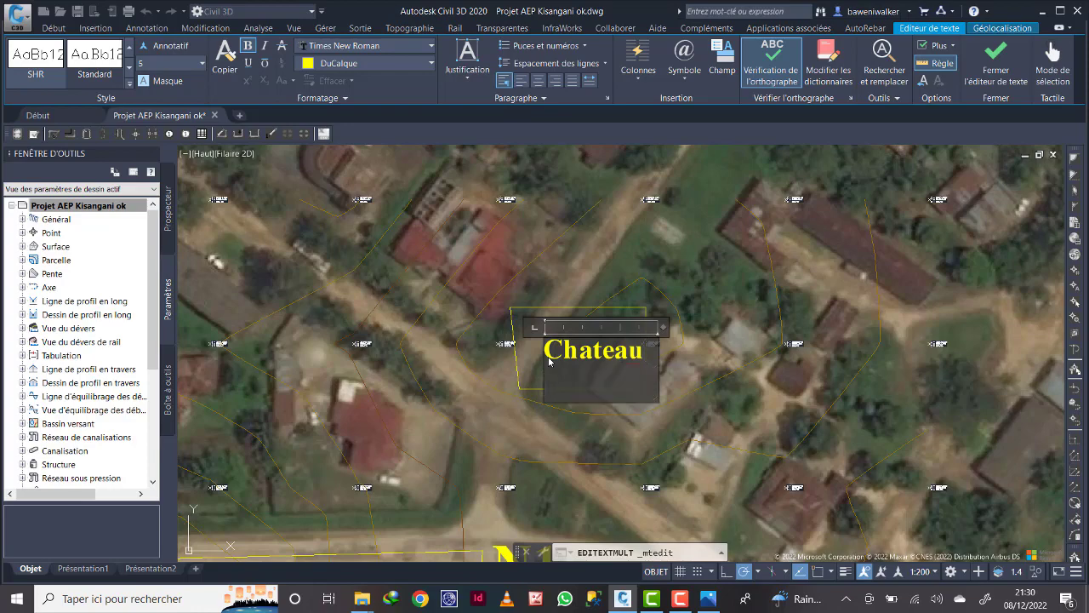
scroll(516, 336, up, 6)
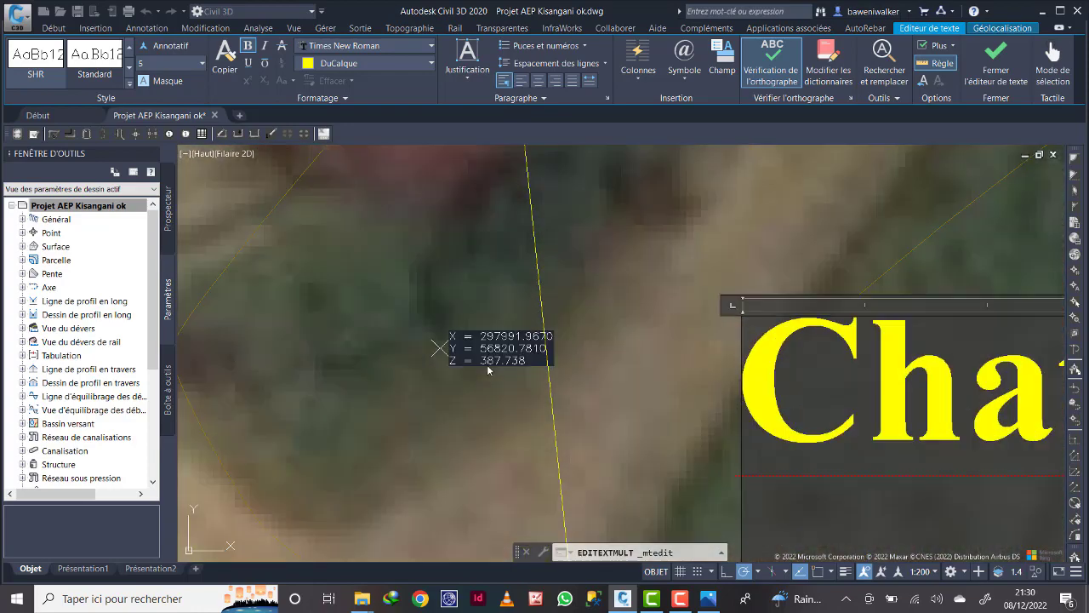
scroll(443, 348, down, 4)
scroll(677, 388, down, 2)
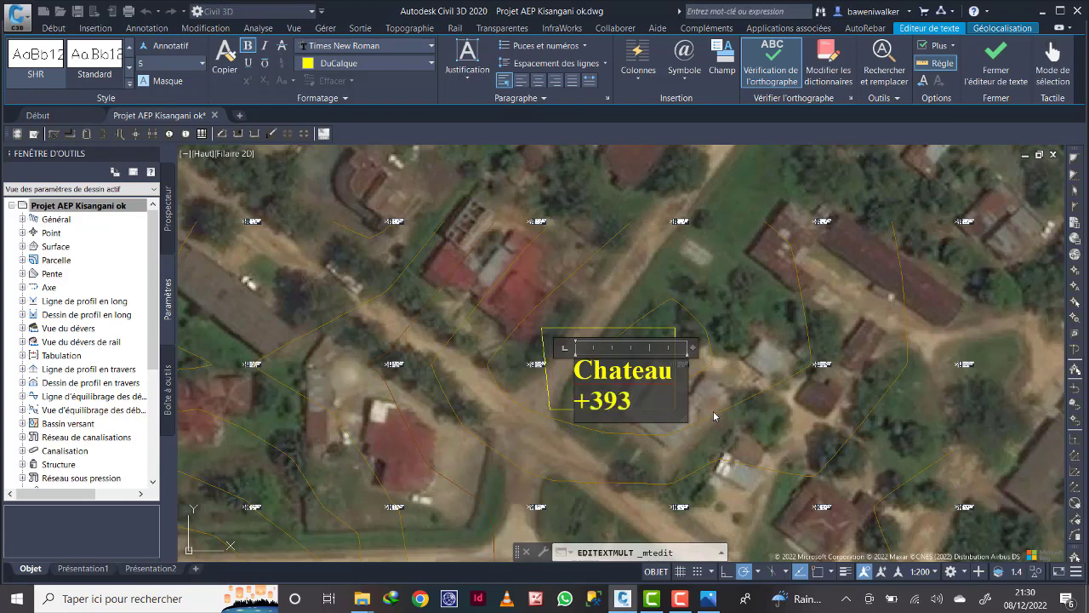
click(783, 373)
- Stretch the lower edge of the box around the Chateau label downward so it clears the +393m text
scroll(638, 359, down, 10)
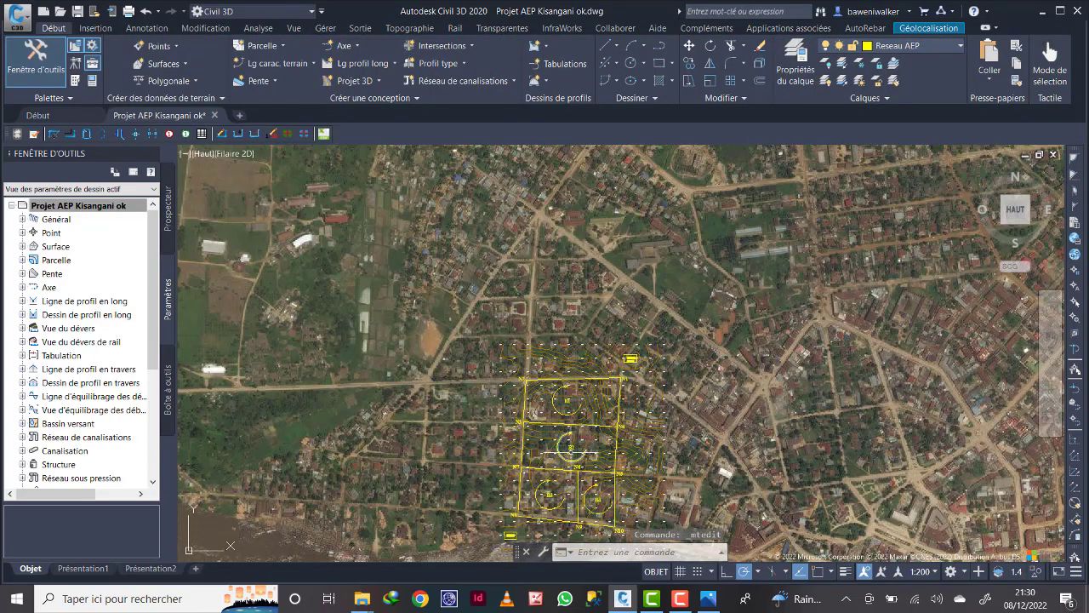
scroll(588, 400, up, 7)
scroll(614, 270, up, 3)
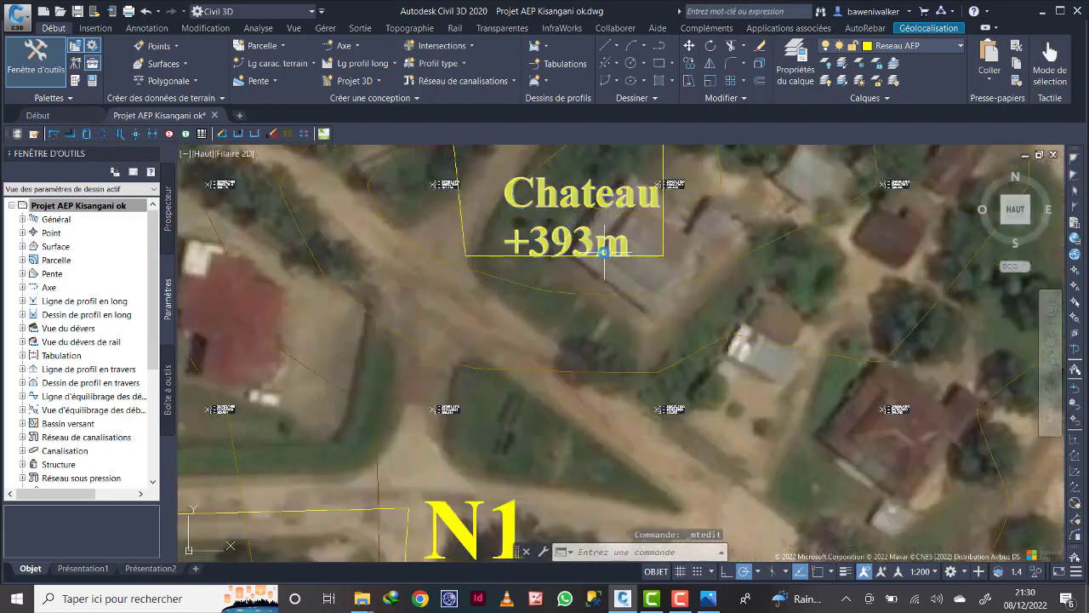
click(637, 262)
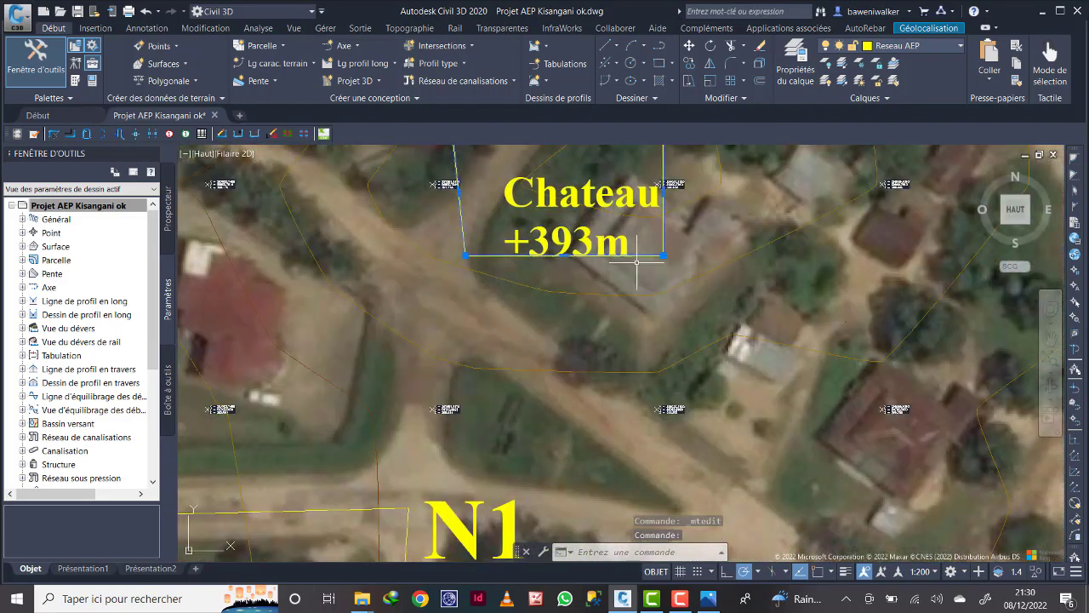
click(563, 255)
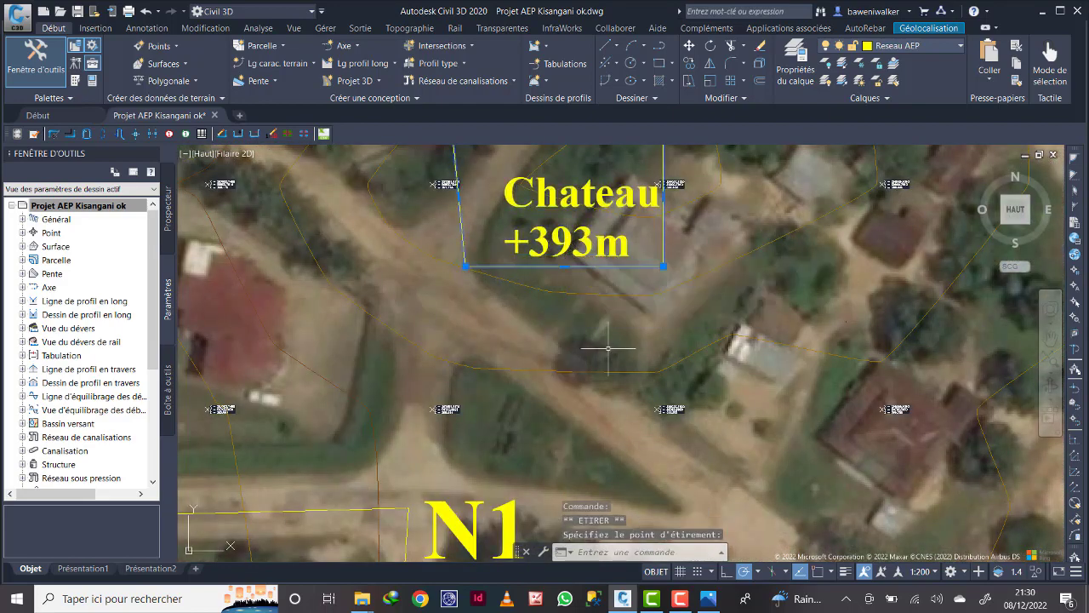
- Move the two western corners of the Chateau box inward so its left side sits off the road, close to the label
scroll(607, 357, down, 4)
scroll(555, 298, up, 2)
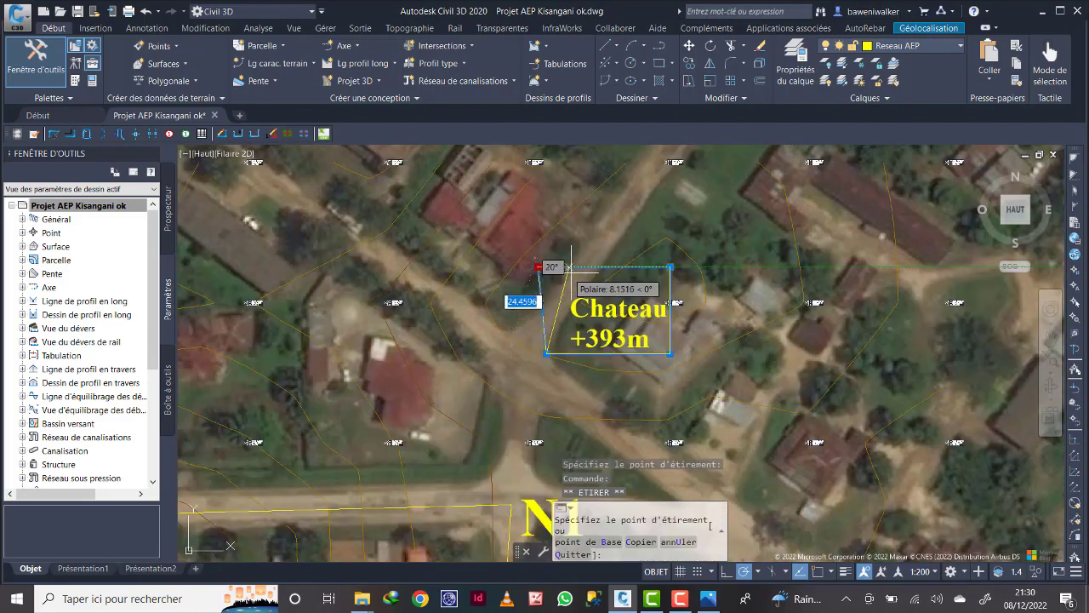
click(575, 282)
click(547, 353)
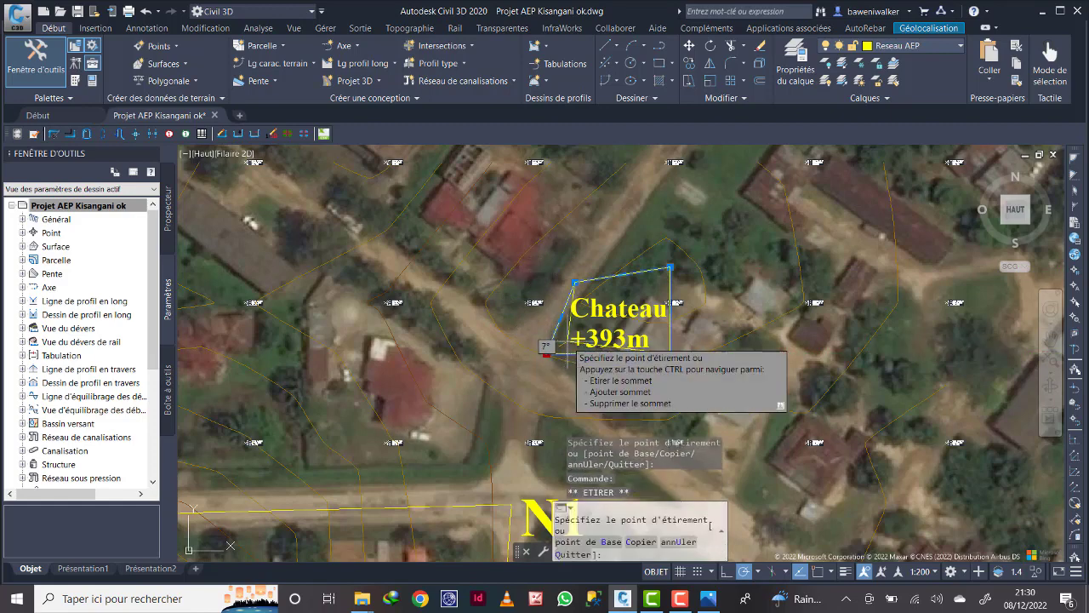
click(569, 352)
scroll(575, 333, up, 5)
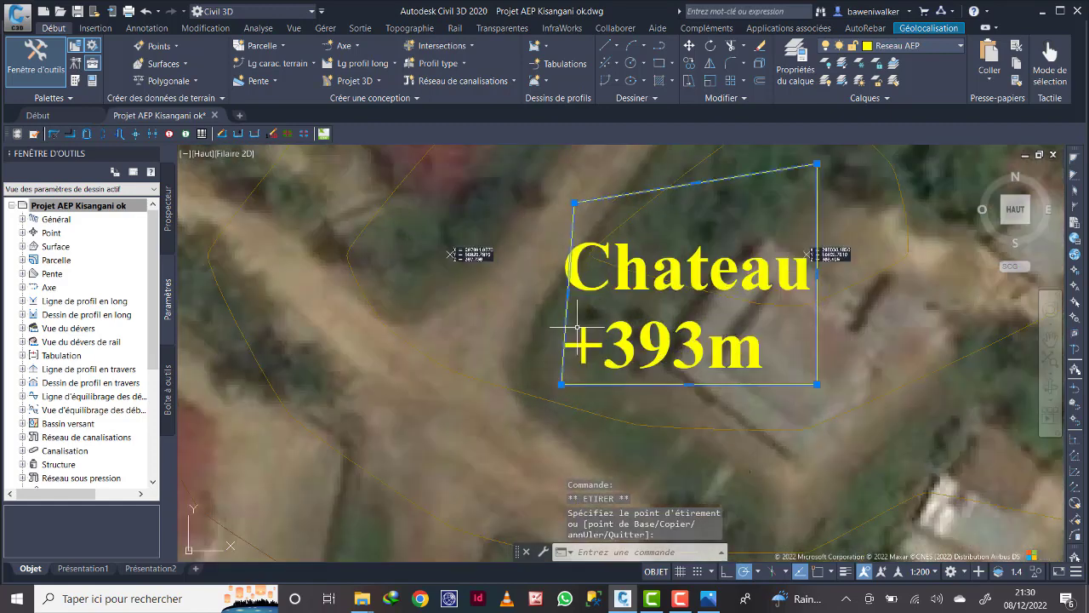
scroll(601, 336, down, 2)
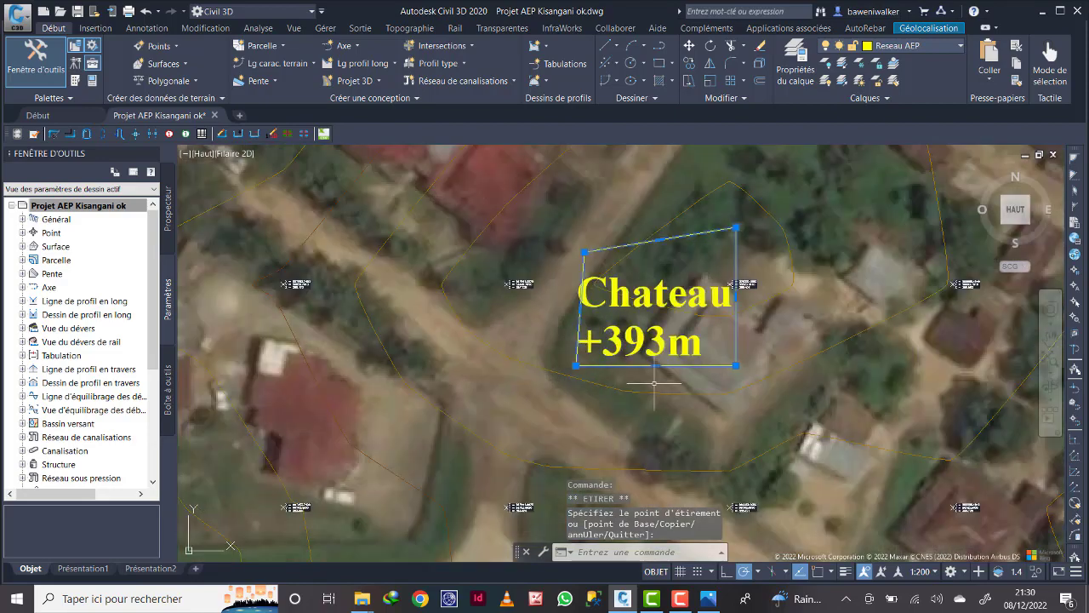
key(Escape)
- Examine the network layout from the Chateau site near N1 down to the Source box on the riverbank below N8
scroll(641, 391, down, 5)
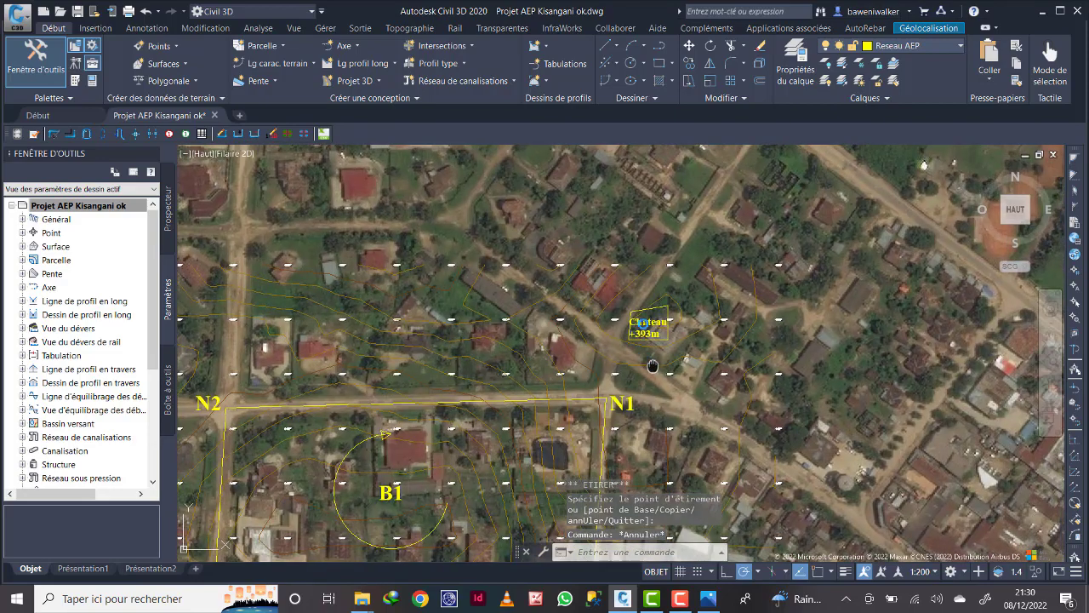
middle_drag(615, 389, 603, 326)
middle_drag(559, 356, 570, 315)
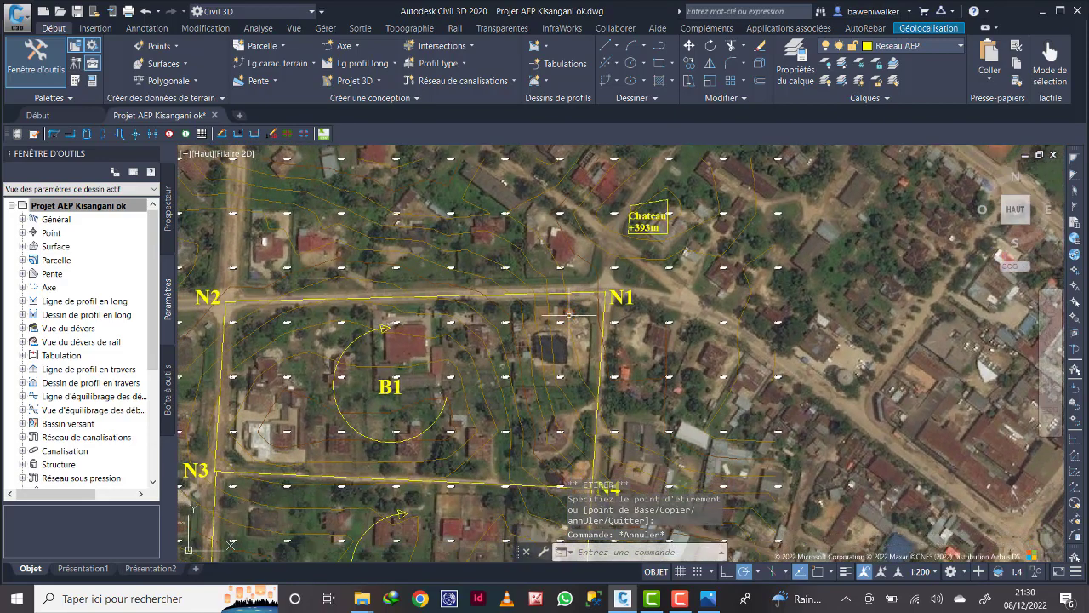
scroll(621, 281, up, 2)
scroll(645, 294, down, 6)
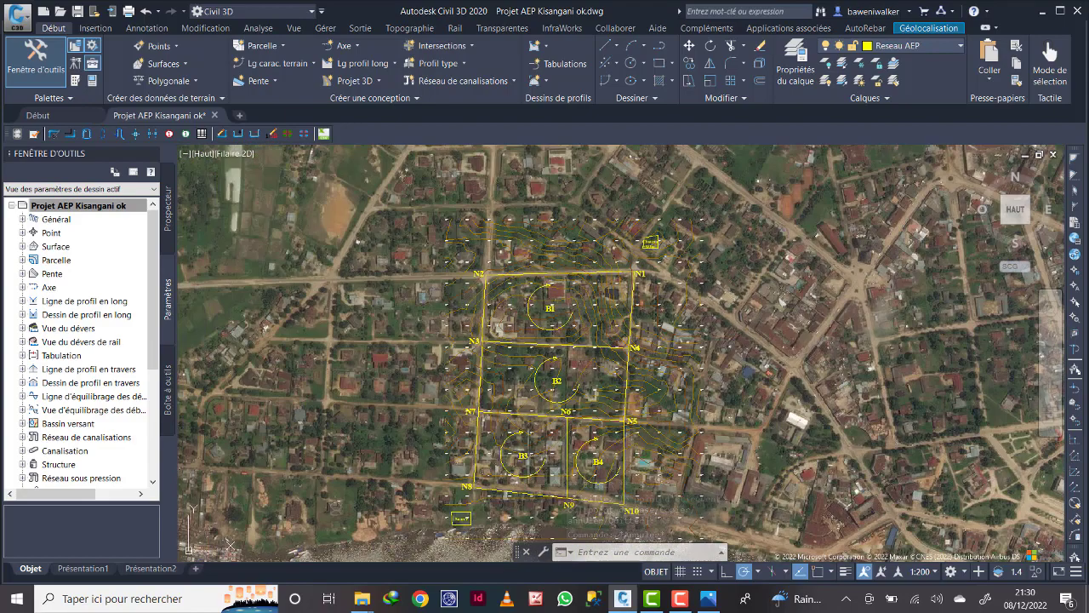
scroll(461, 519, up, 2)
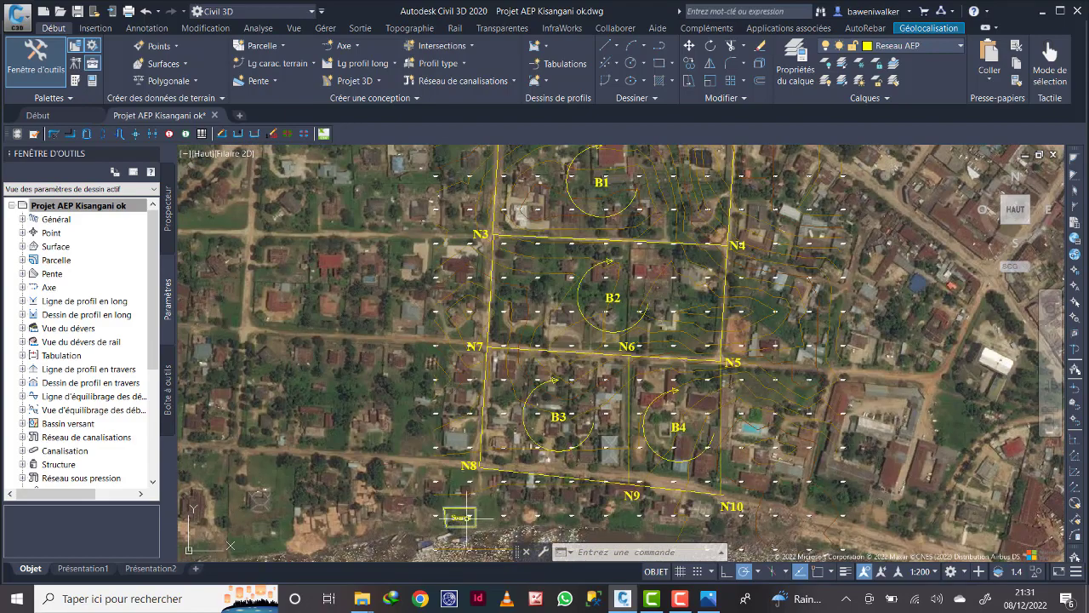
middle_drag(461, 526, 451, 393)
scroll(458, 398, up, 3)
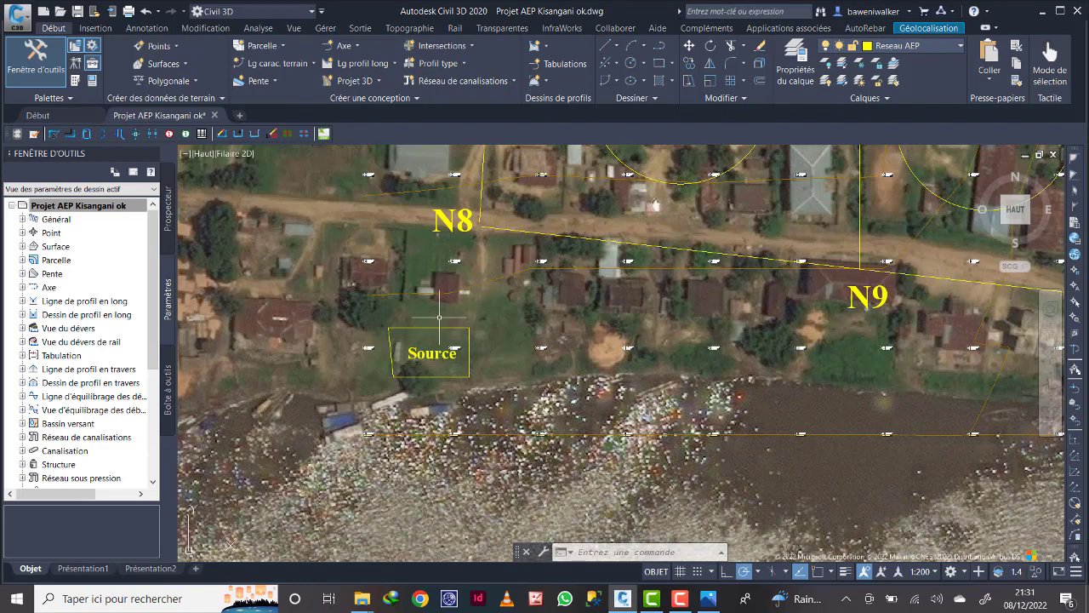
scroll(435, 353, down, 2)
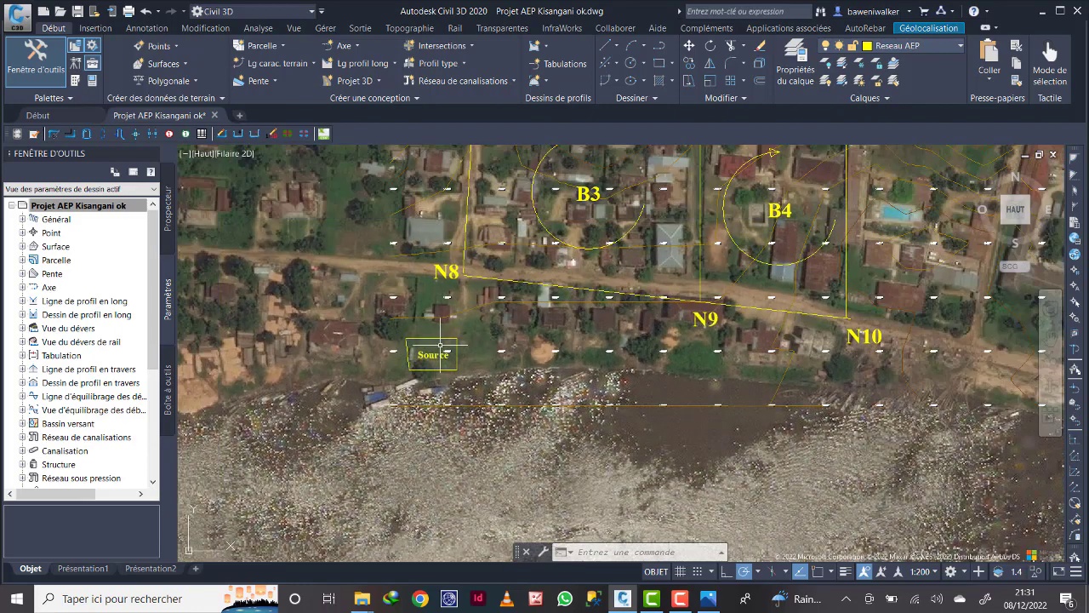
scroll(438, 349, down, 4)
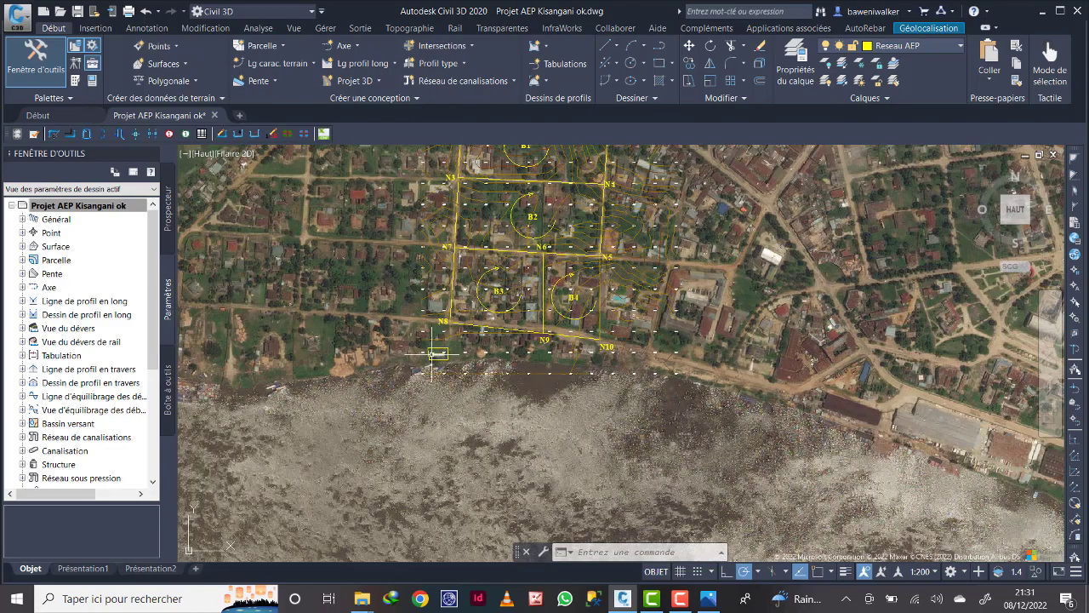
scroll(506, 204, down, 2)
- Draw a polyline pipe about 44 m long from the Chateau box's southwest corner to the network corner at node N1
mouse_move(506, 205)
middle_down()
mouse_move(493, 330)
mouse_move(473, 388)
middle_up()
scroll(473, 387, up, 6)
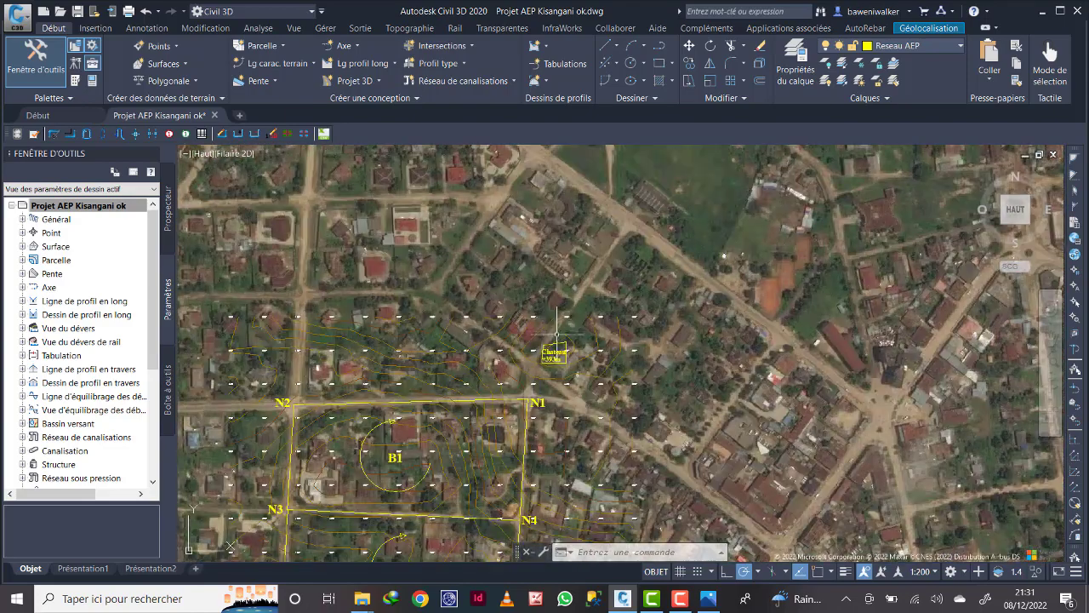
middle_drag(533, 402, 534, 311)
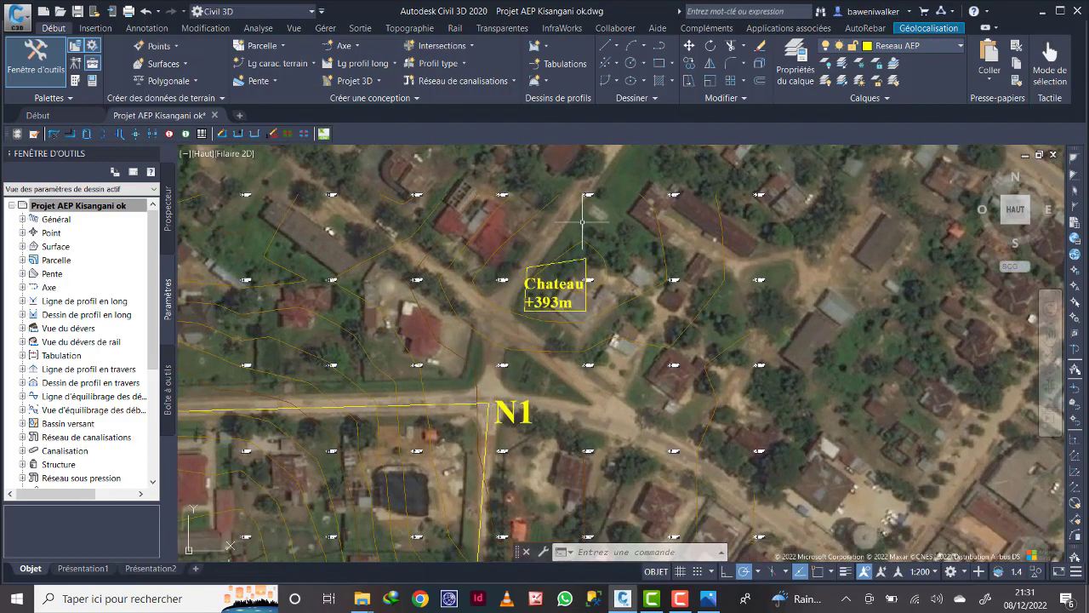
click(630, 45)
scroll(506, 323, up, 2)
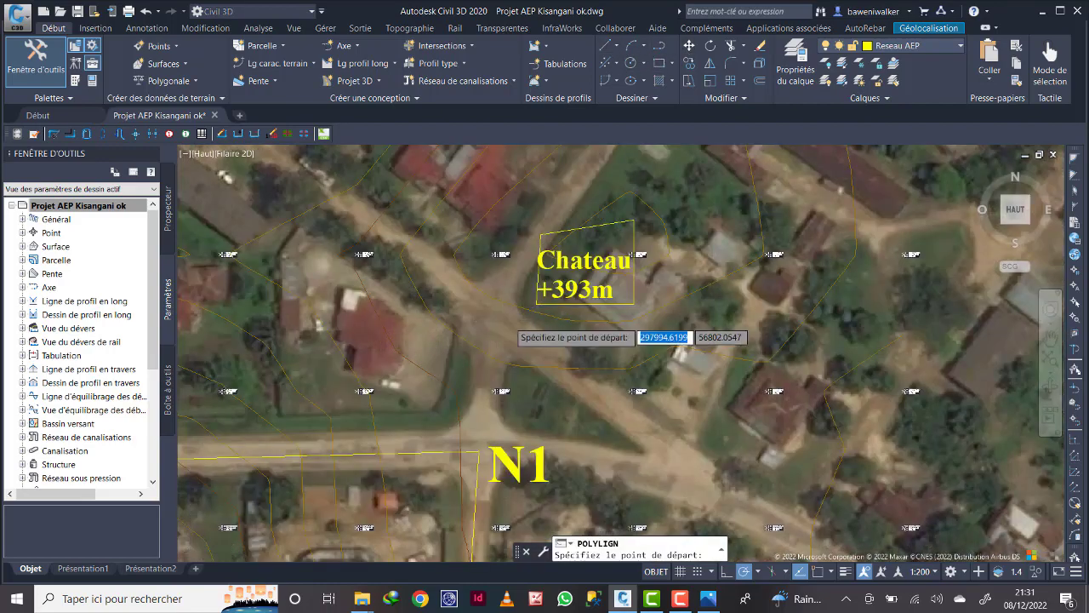
scroll(502, 323, up, 2)
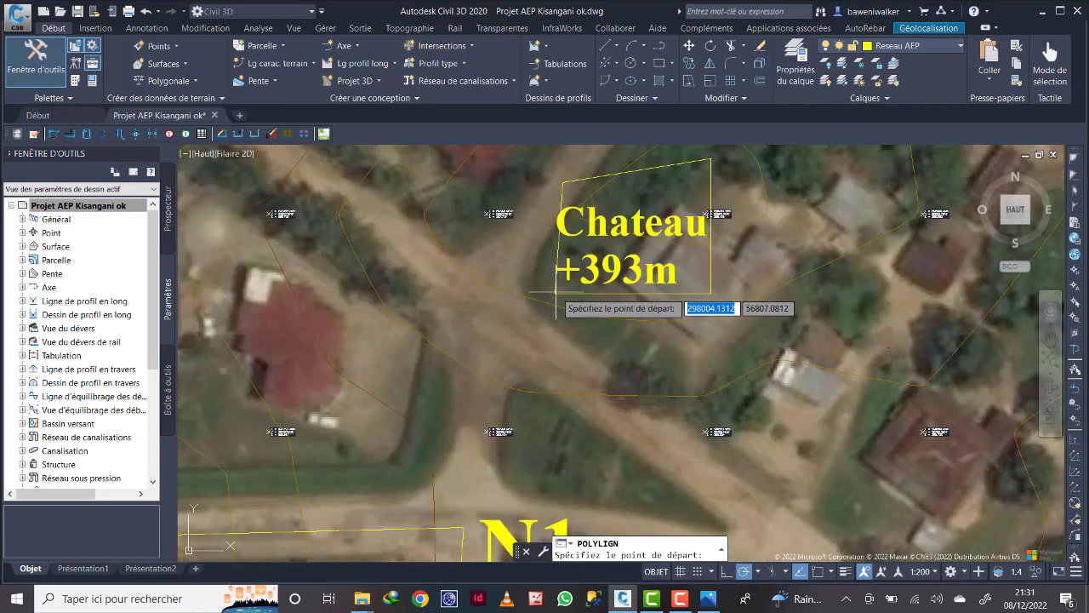
click(556, 293)
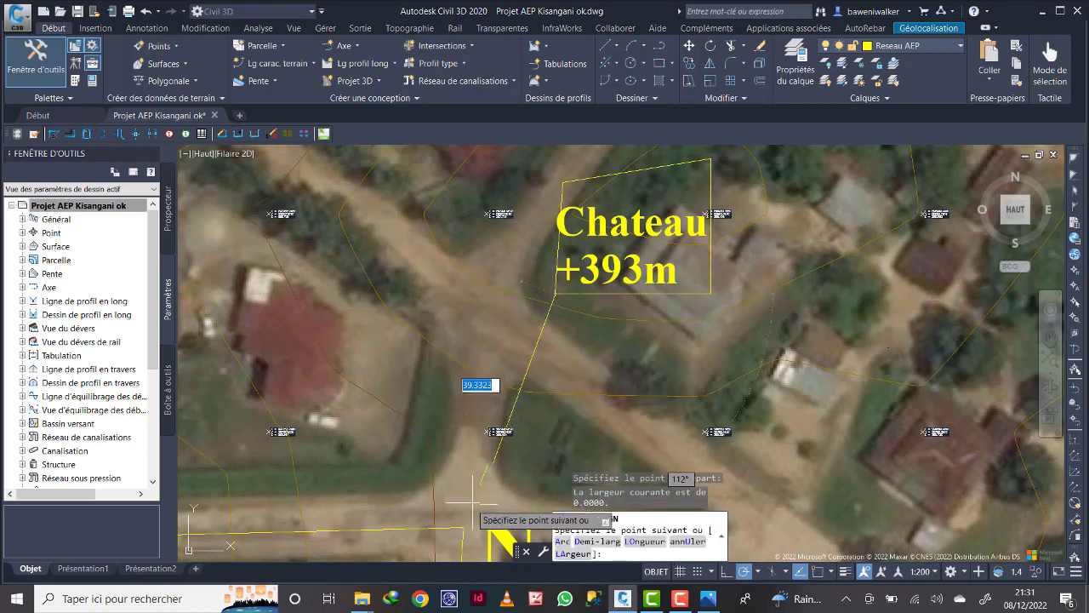
middle_drag(462, 514, 489, 323)
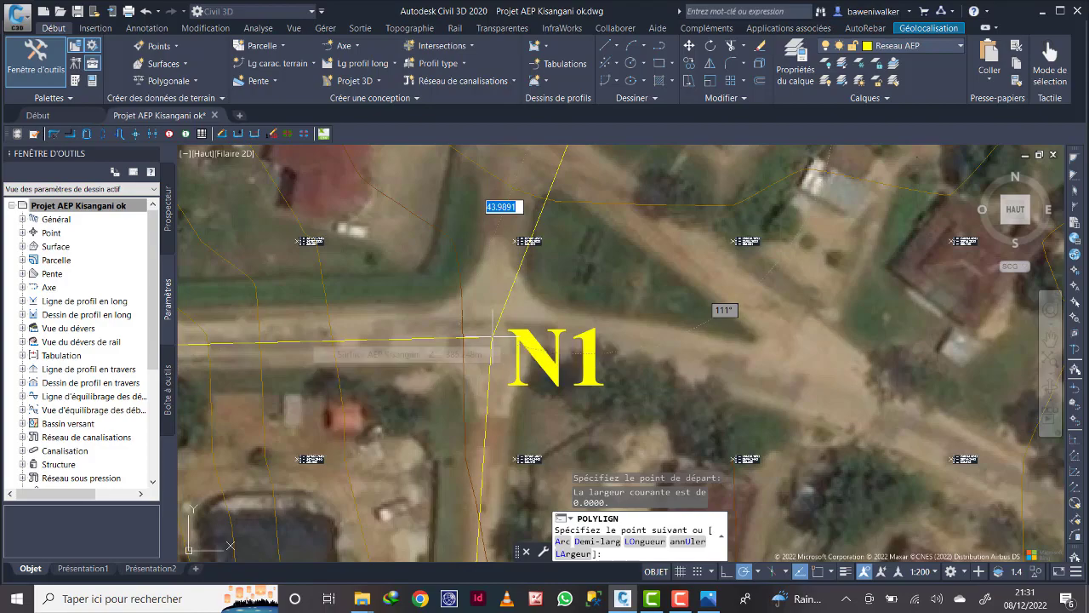
click(491, 336)
right_click(475, 250)
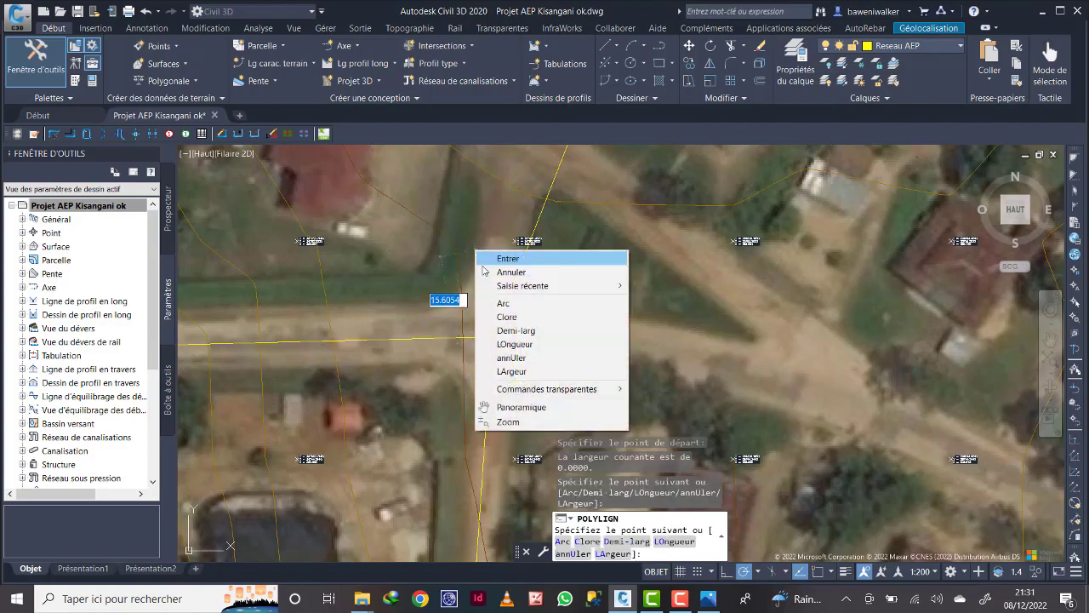
click(508, 258)
scroll(554, 321, down, 5)
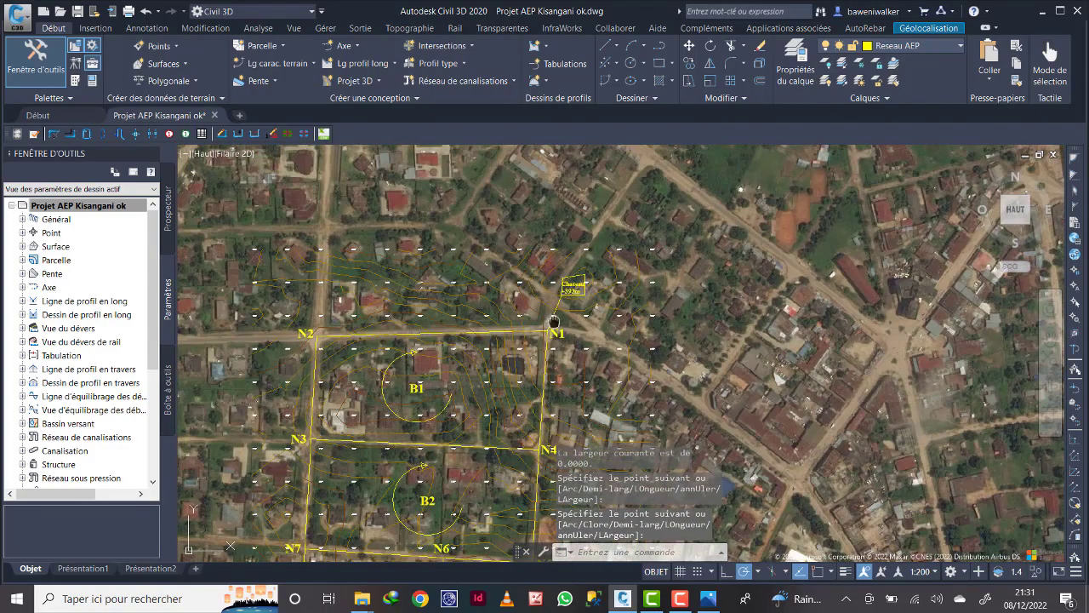
middle_drag(554, 321, 634, 242)
middle_drag(640, 328, 637, 289)
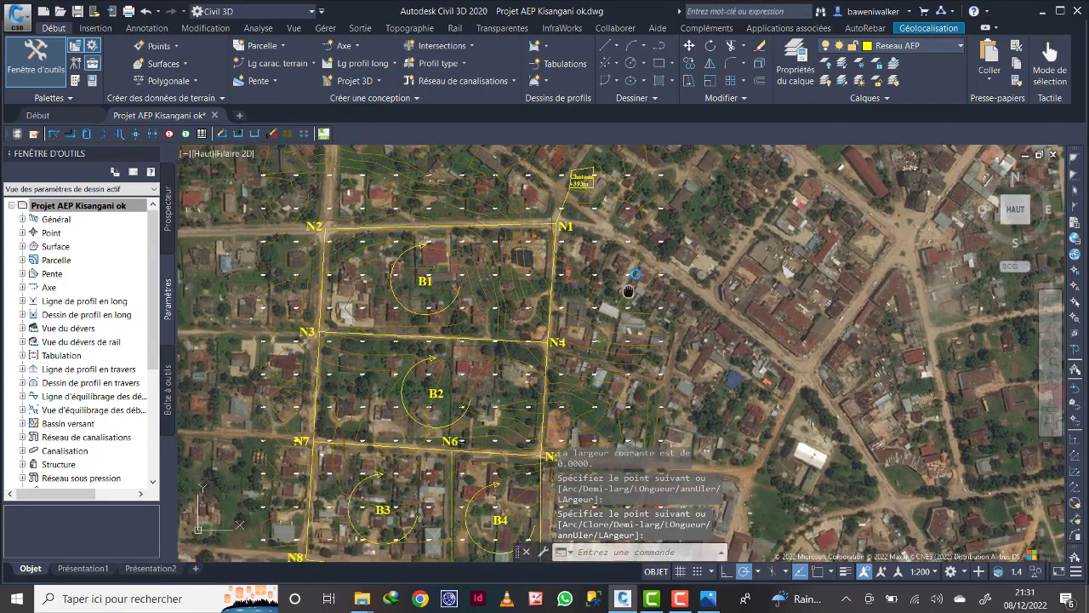
scroll(639, 291, down, 2)
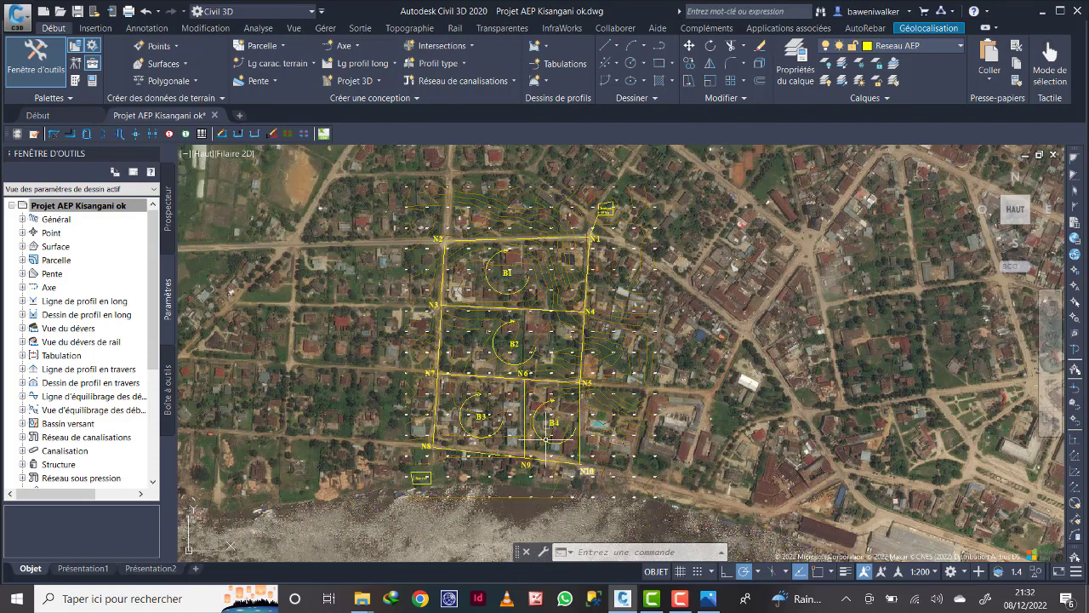
middle_drag(517, 333, 582, 312)
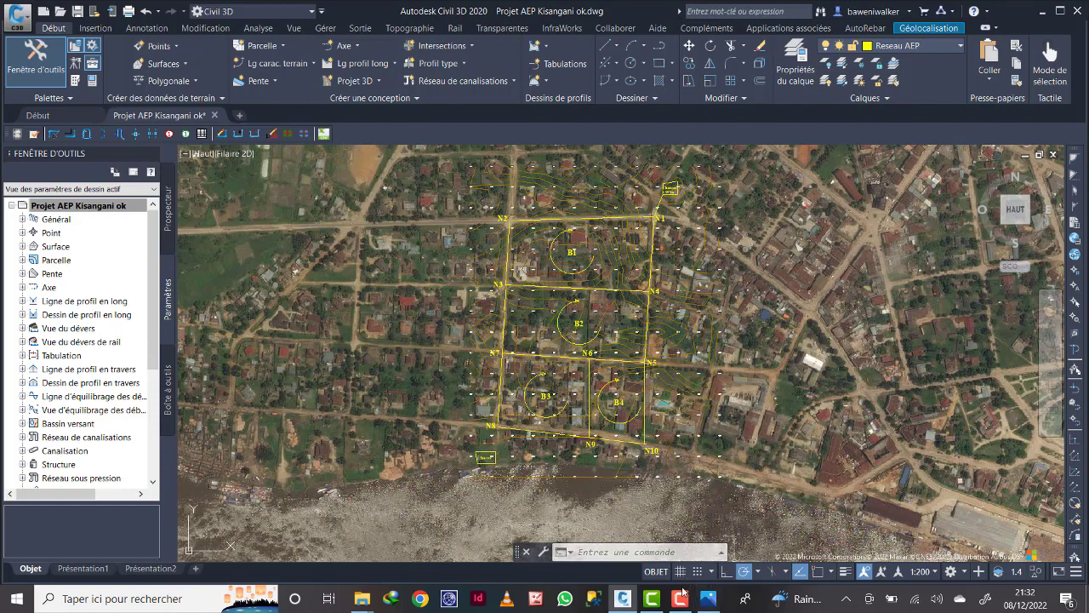
mouse_move(681, 596)
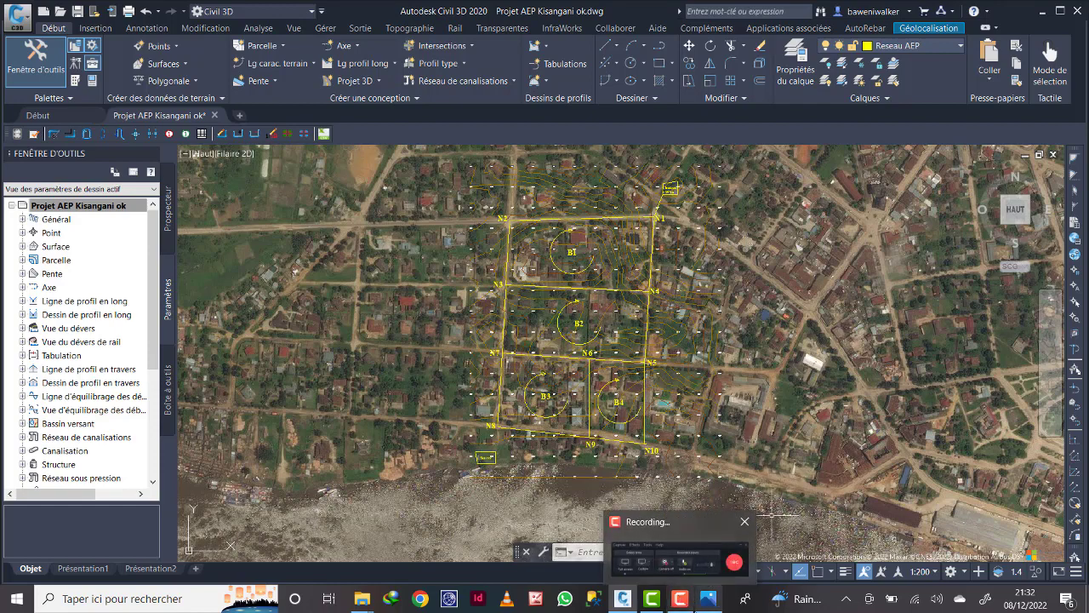
click(682, 604)
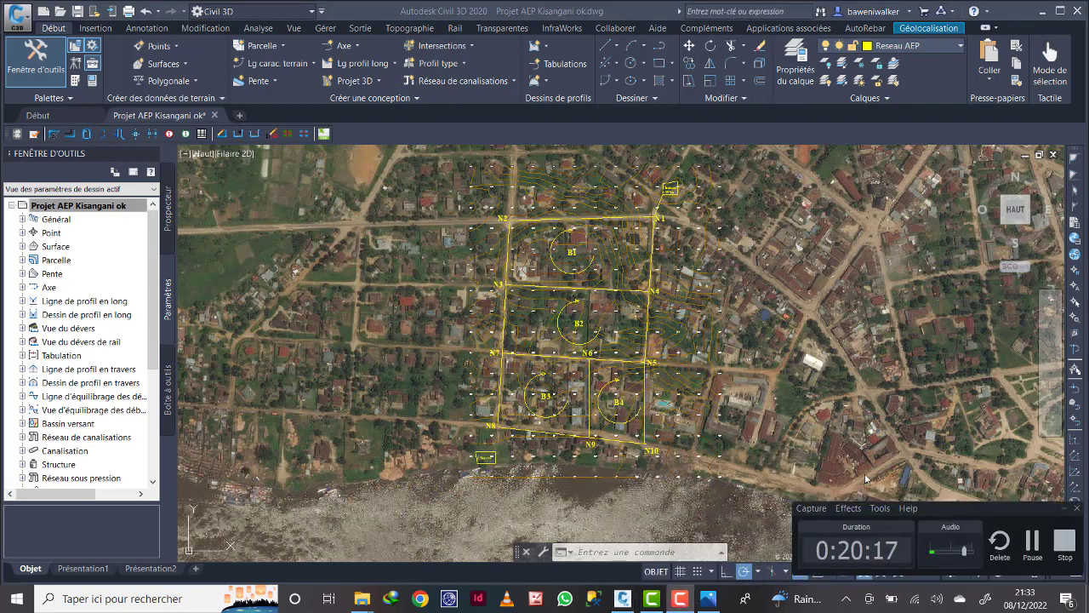